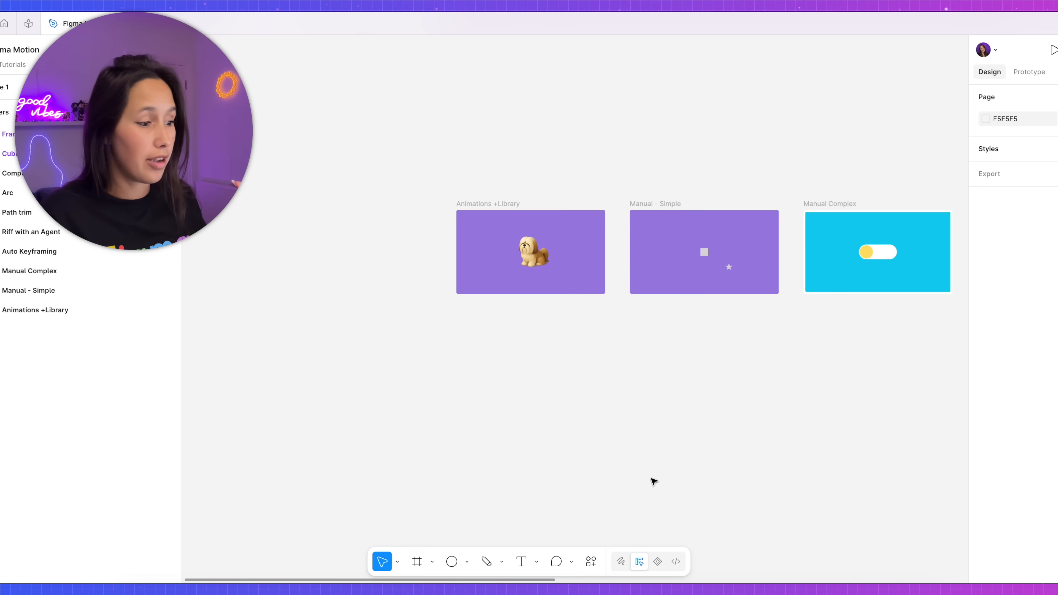
Switch to Motion mode and add a Position animation to the dog image in the Animations +Library frame.
left_click(658, 561)
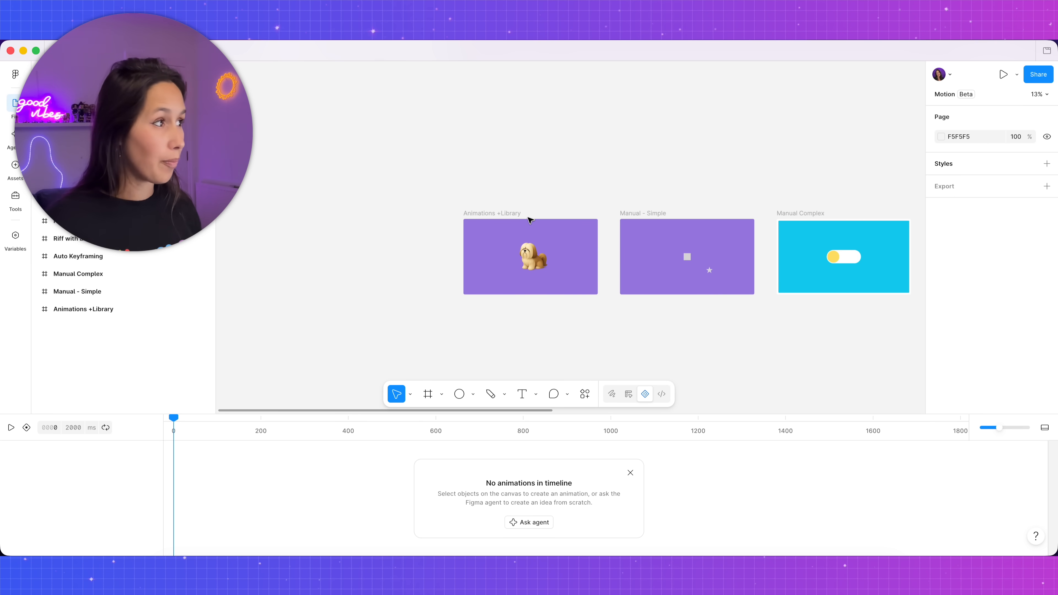
scroll(516, 224, "up", 10)
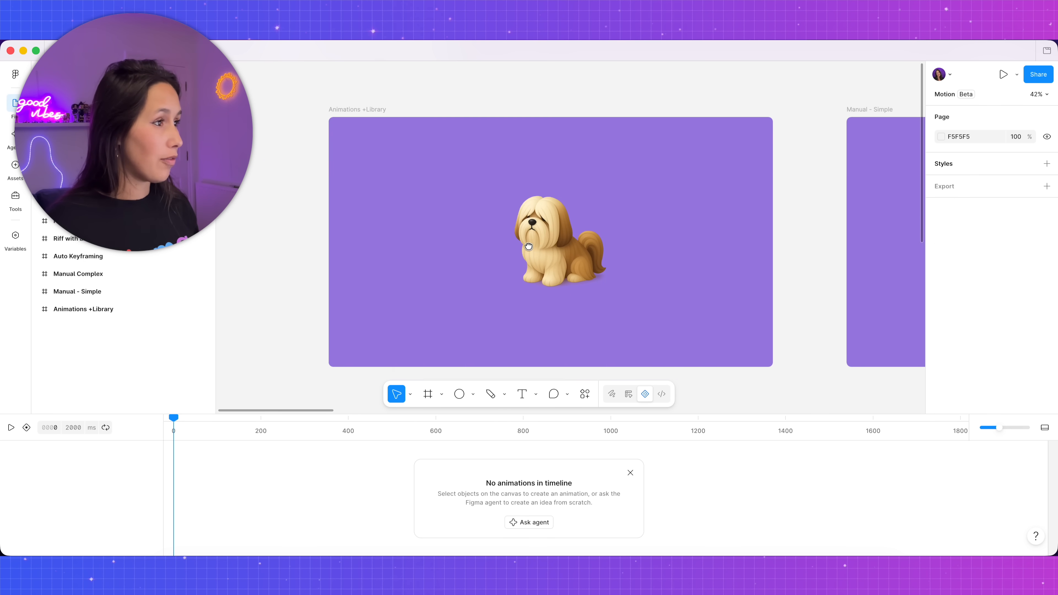
left_click(531, 247)
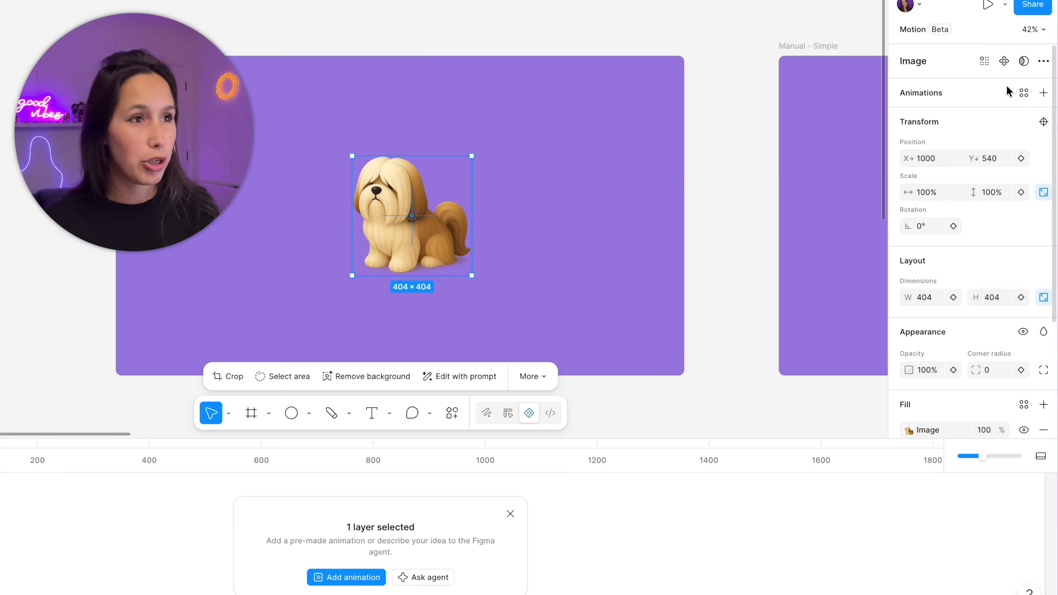
left_click(1043, 93)
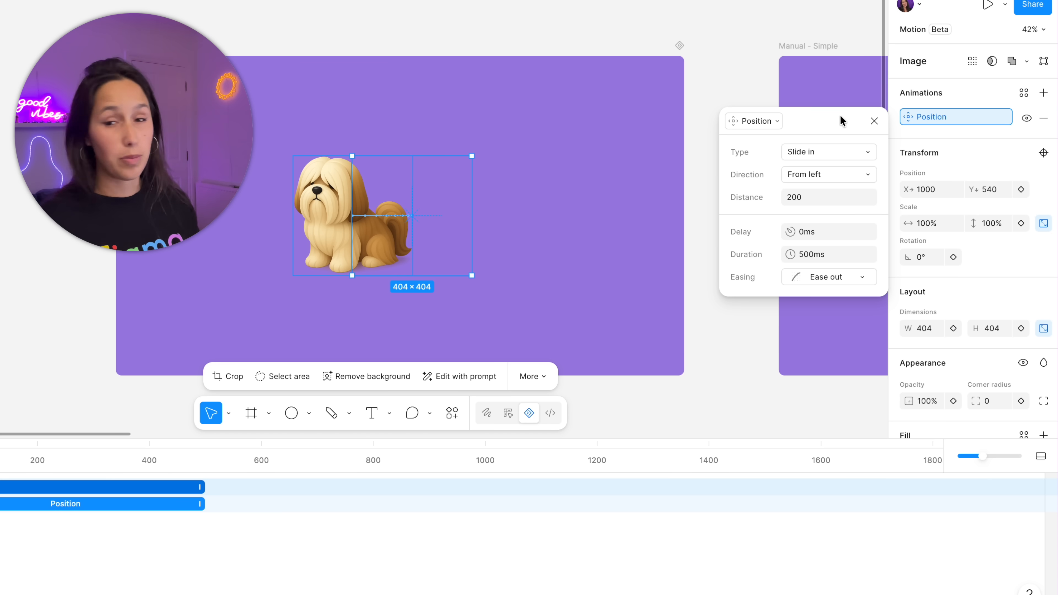
Keep the Position animation's type as Slide in and set its distance to 1000.
left_click(771, 122)
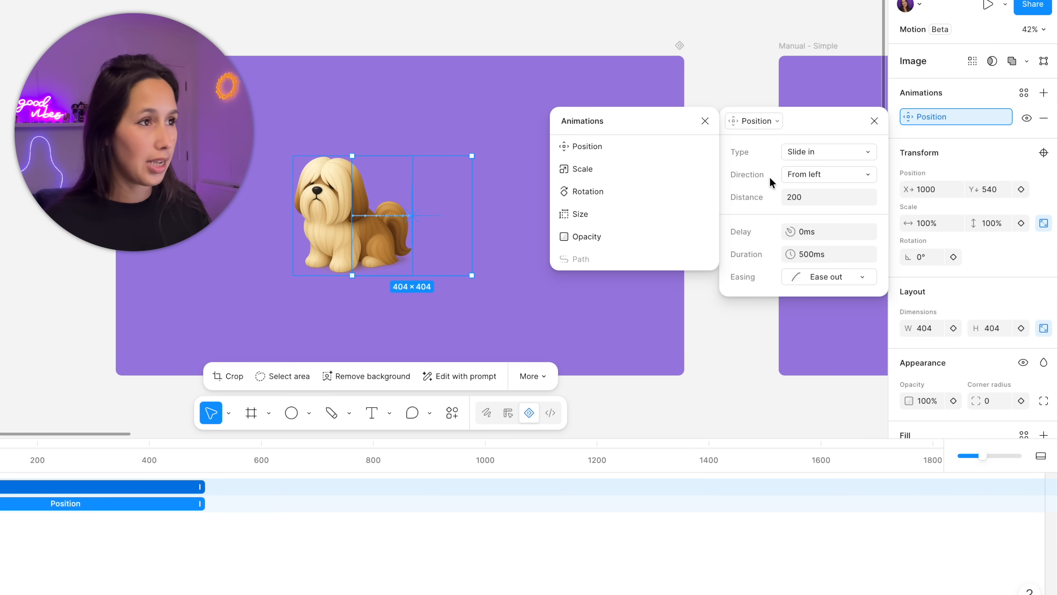
left_click(804, 150)
left_click(803, 149)
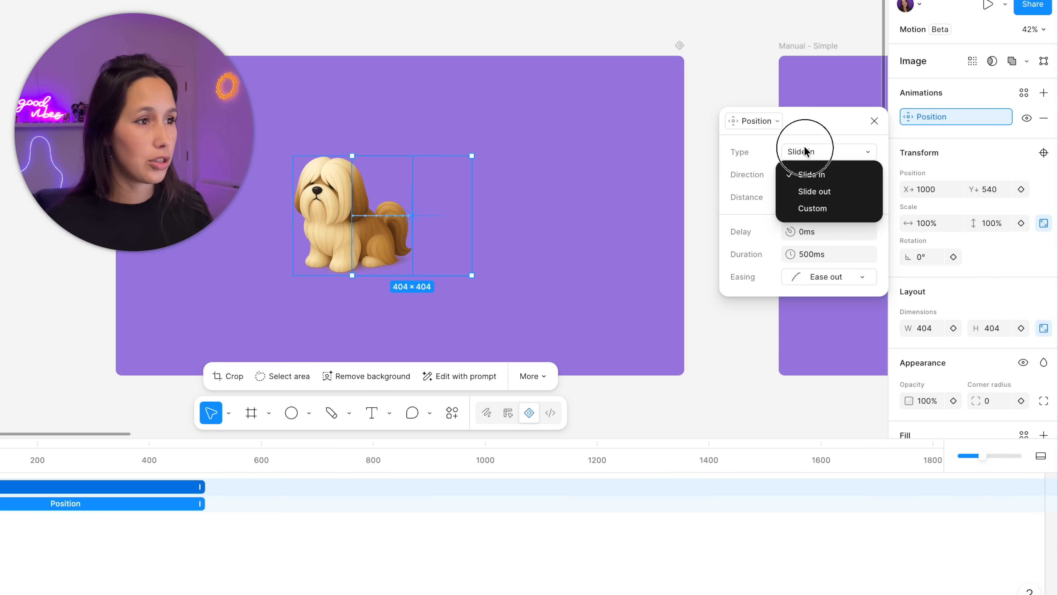
left_click(806, 173)
left_click(806, 175)
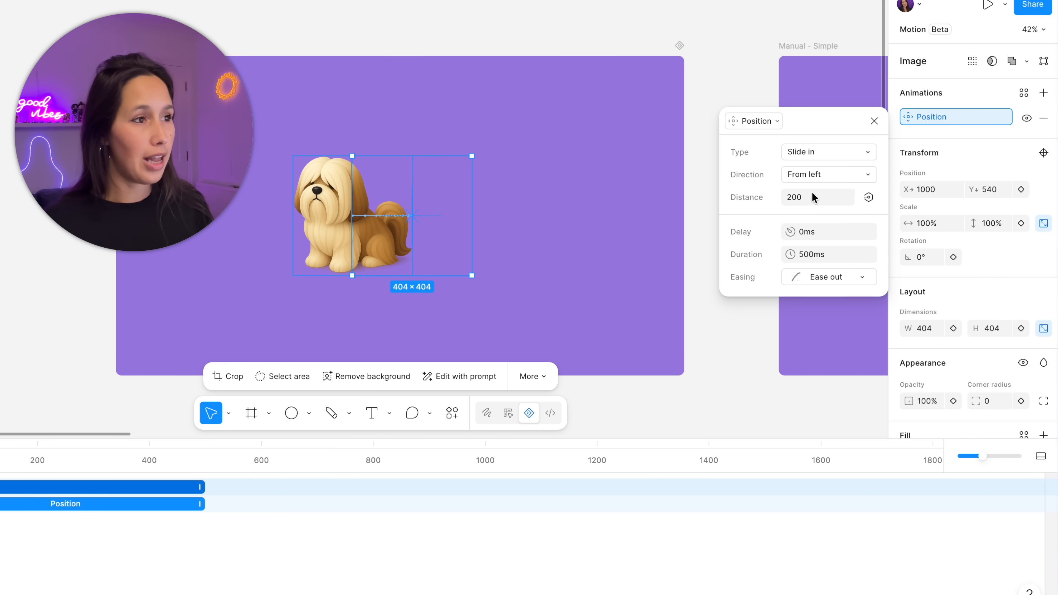
left_click(799, 199)
type("100")
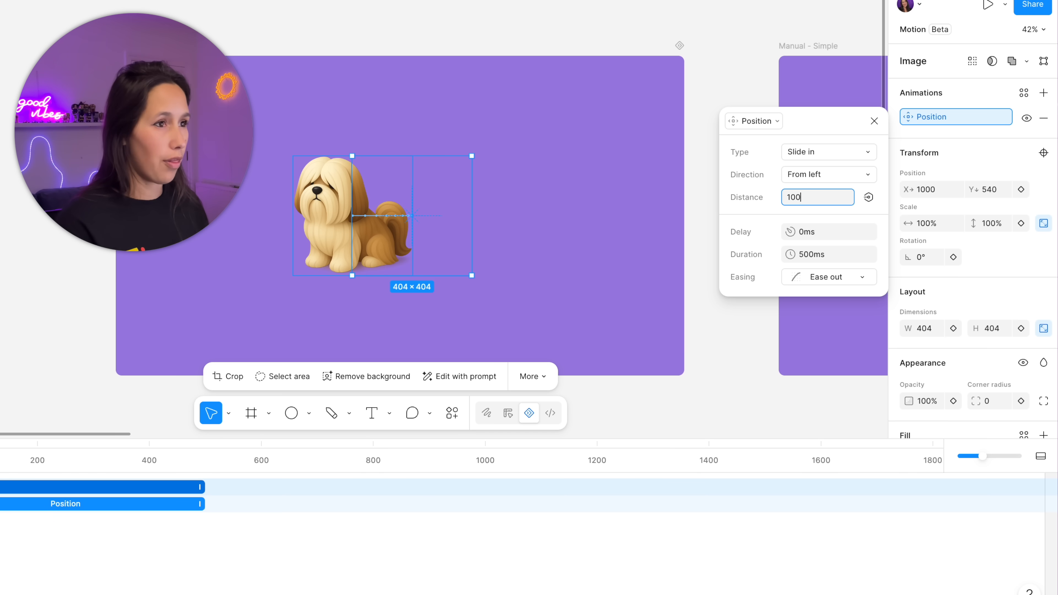
type("0")
key("Return")
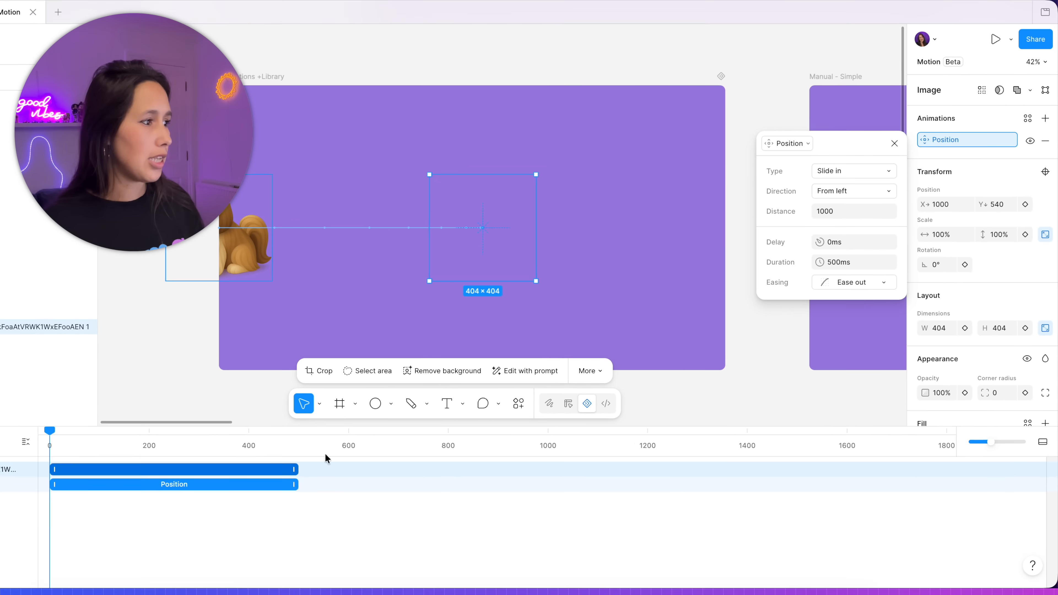
Deselect the dog image and play back its slide-in animation.
left_click(175, 471)
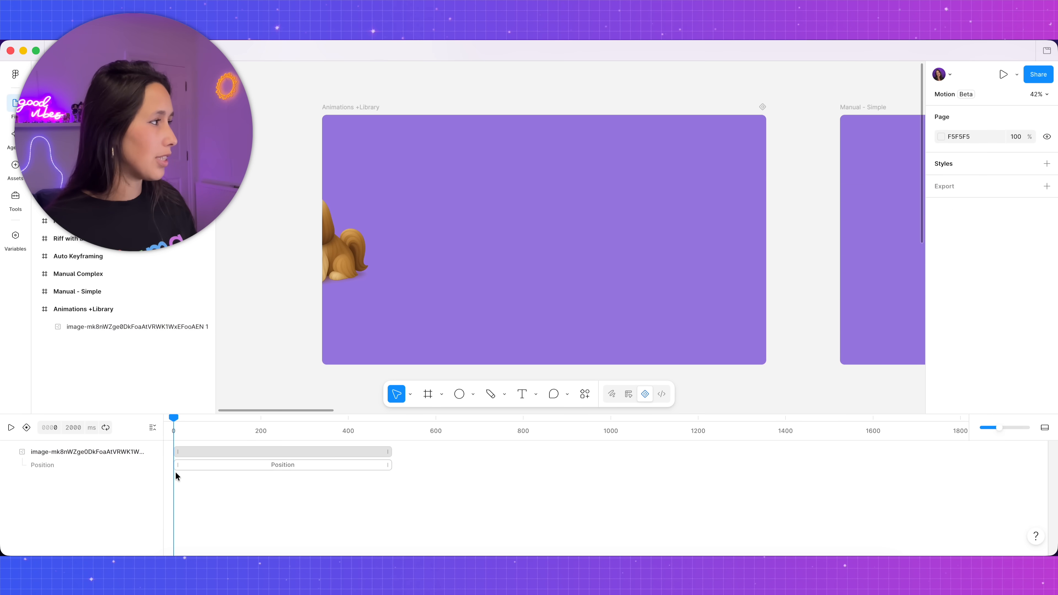
key("space")
key("space")
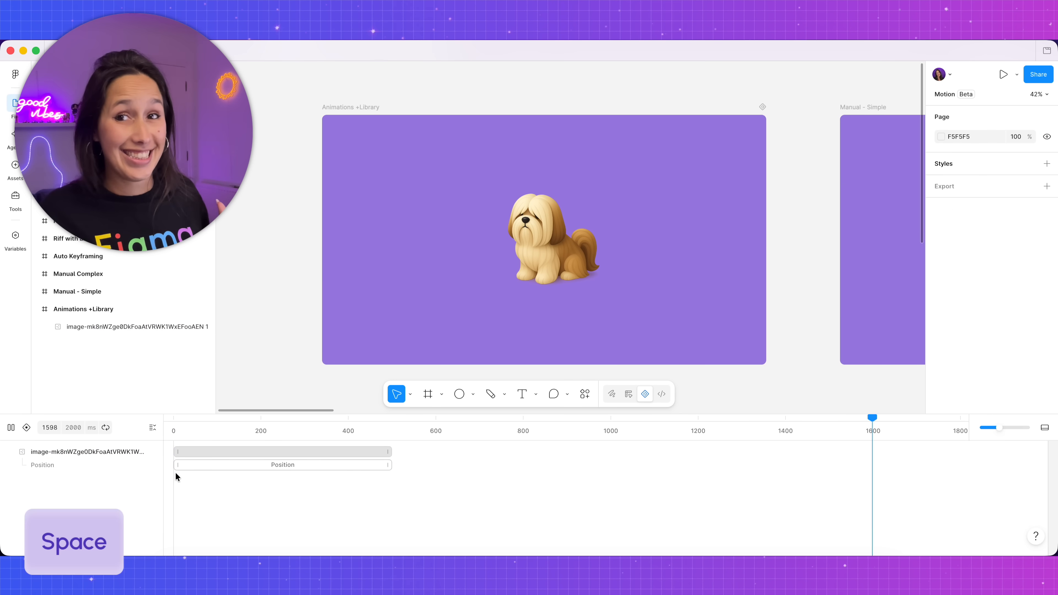
key("space")
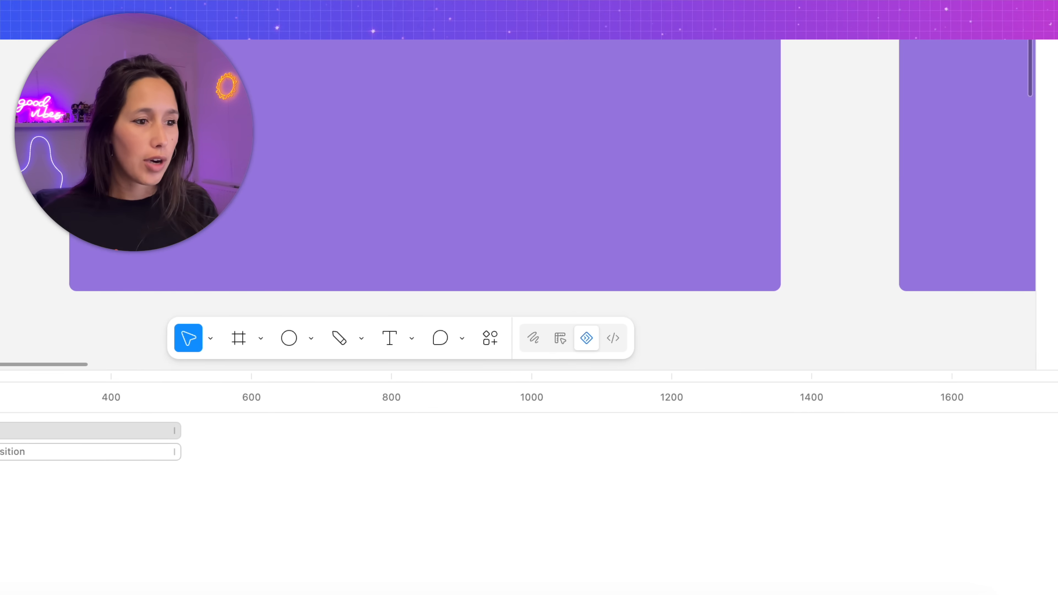
Switch the timeline's time unit to seconds and change its playback loop mode.
left_click_drag(990, 395, 985, 393)
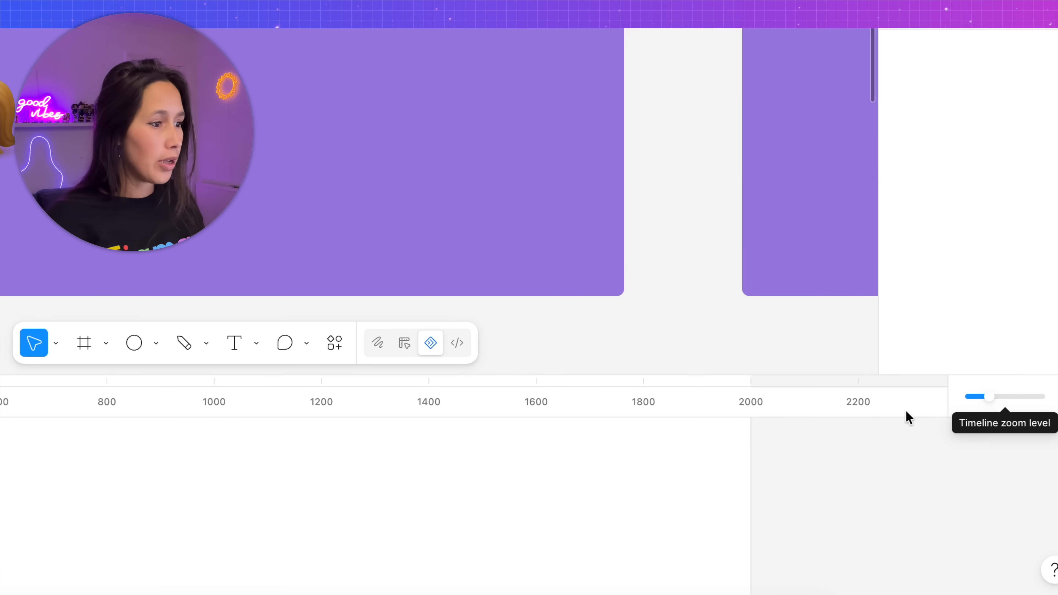
scroll(571, 491, "right", 15)
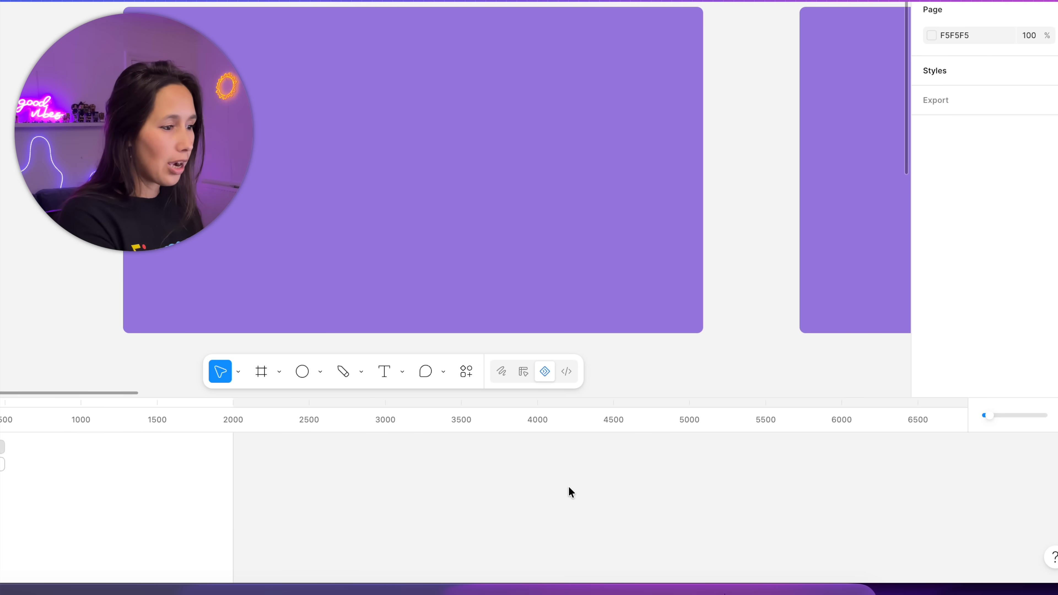
scroll(570, 491, "left", 15)
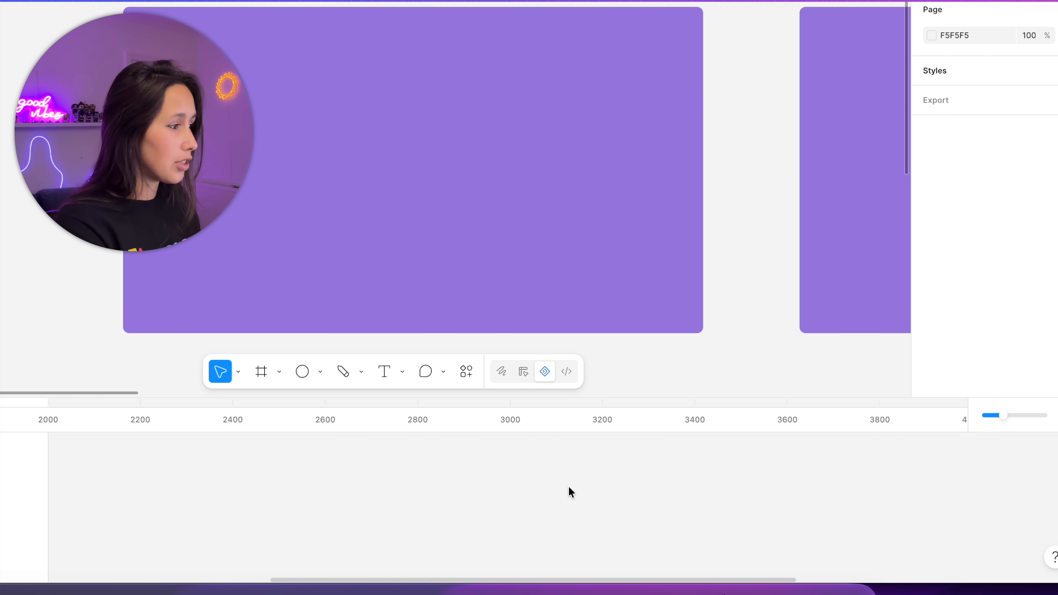
scroll(495, 482, "right", 10)
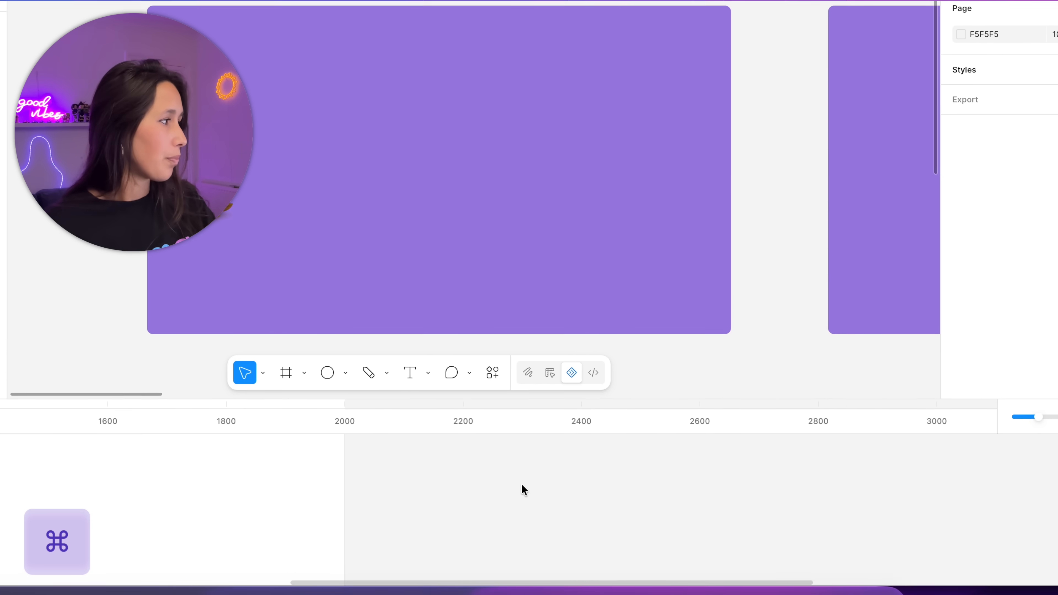
scroll(521, 486, "left", 10)
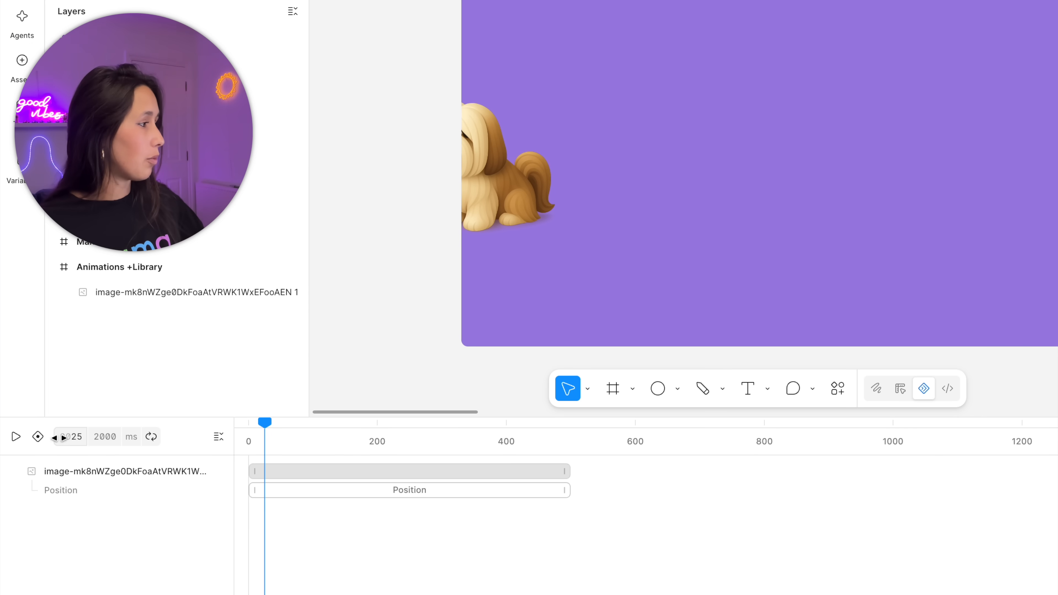
left_click_drag(269, 424, 401, 424)
left_click(135, 438)
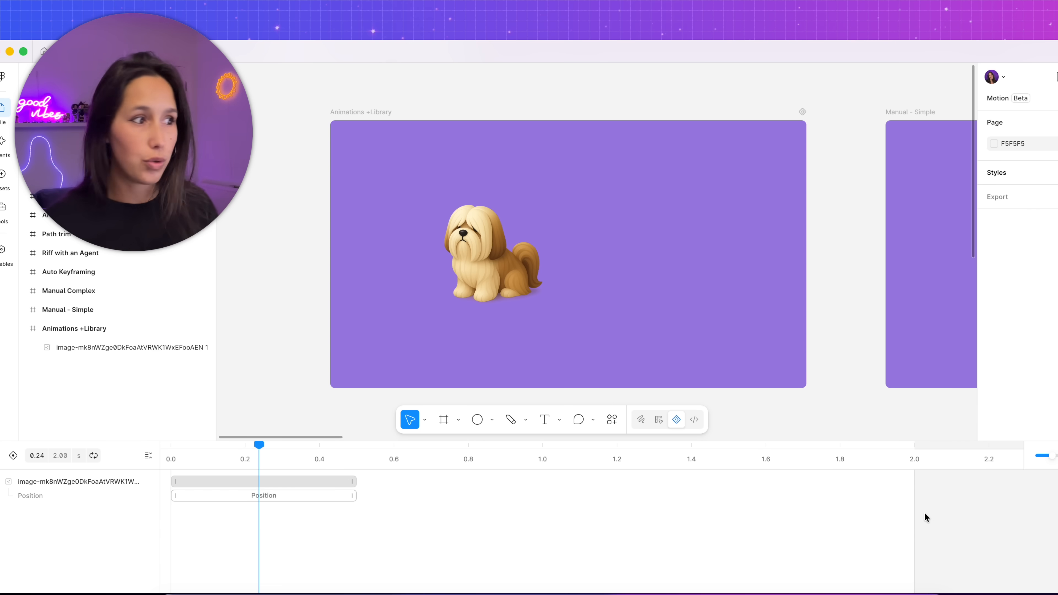
left_click(93, 456)
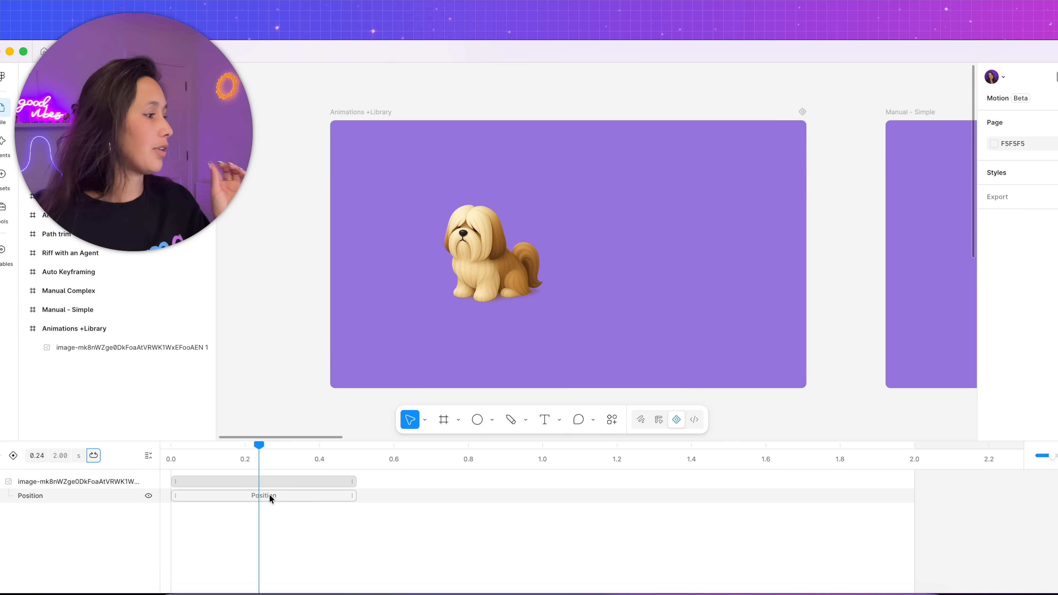
Extend the dog's Position animation on the timeline to a duration of about 1606 ms and play it back.
left_click(270, 495)
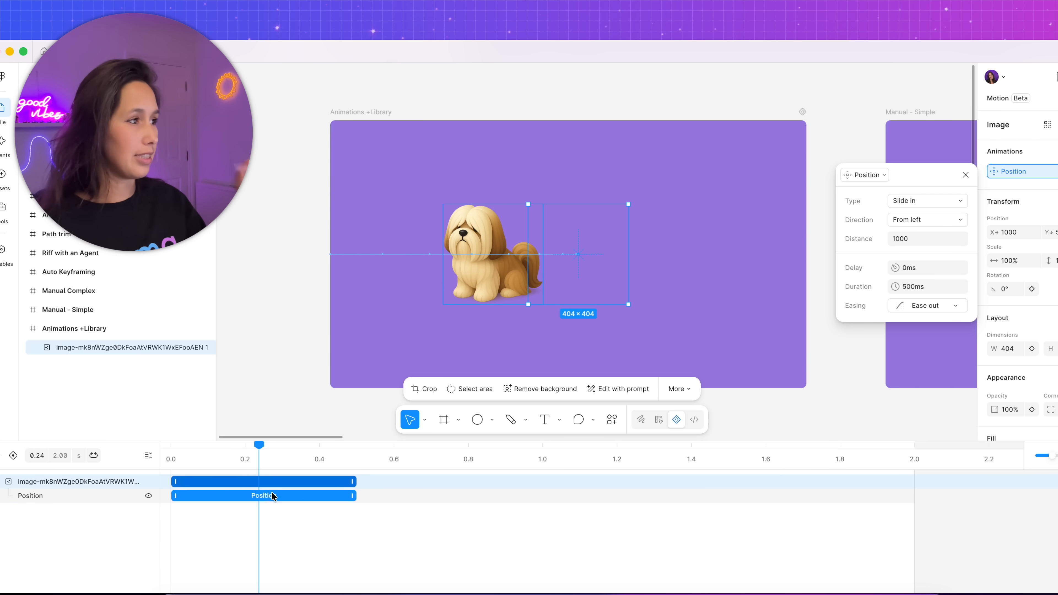
left_click(170, 454)
key("space")
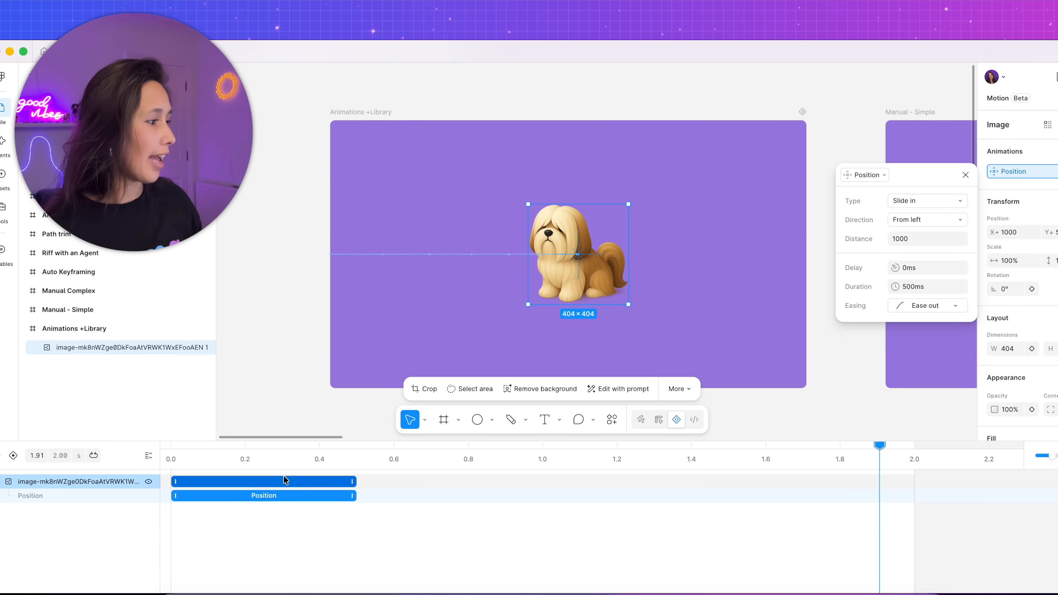
left_click_drag(353, 495, 767, 495)
left_click(174, 459)
key("space")
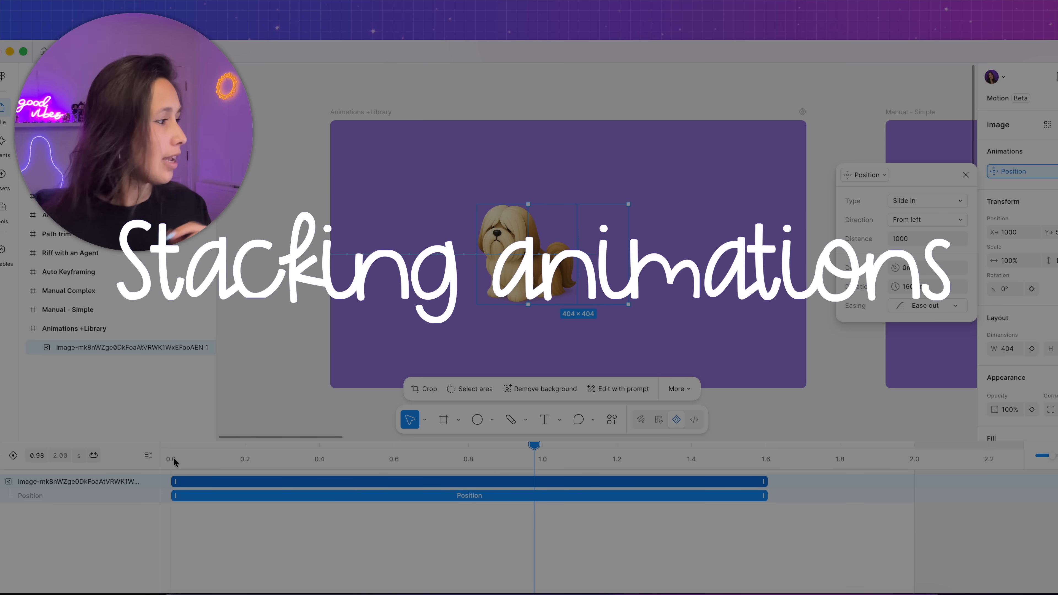
Stack a Rotation animation on the dog image, shift it to start at about 0.55 s, and play the result.
left_click(174, 458)
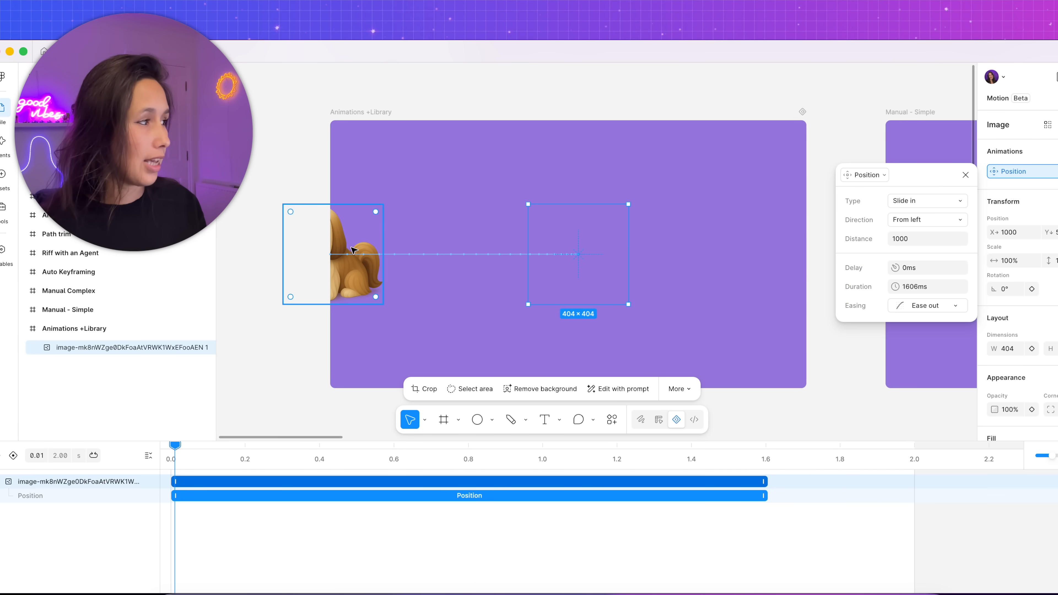
left_click(1055, 151)
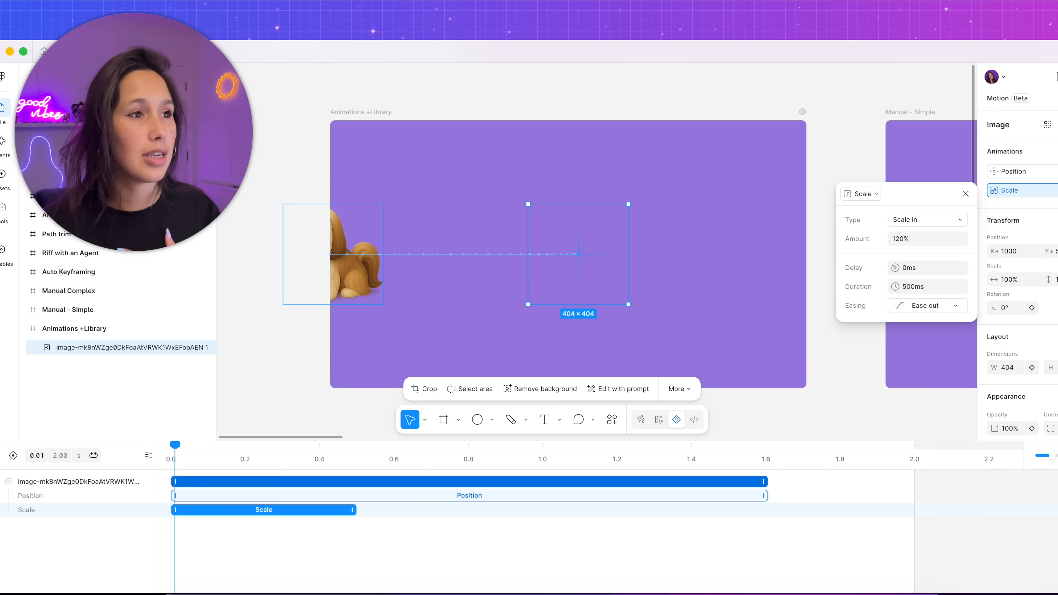
left_click(875, 199)
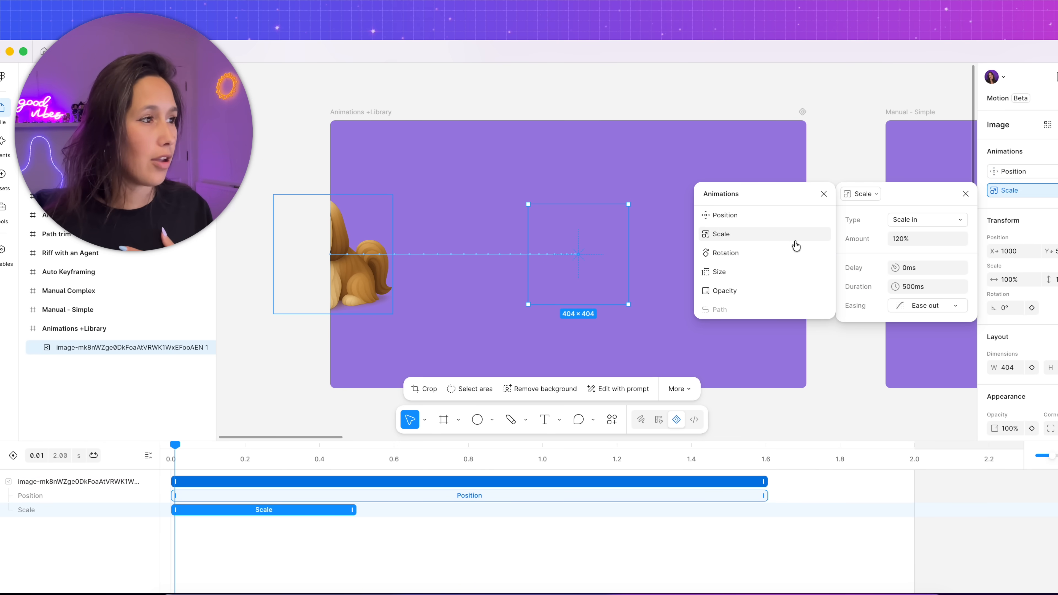
left_click(795, 253)
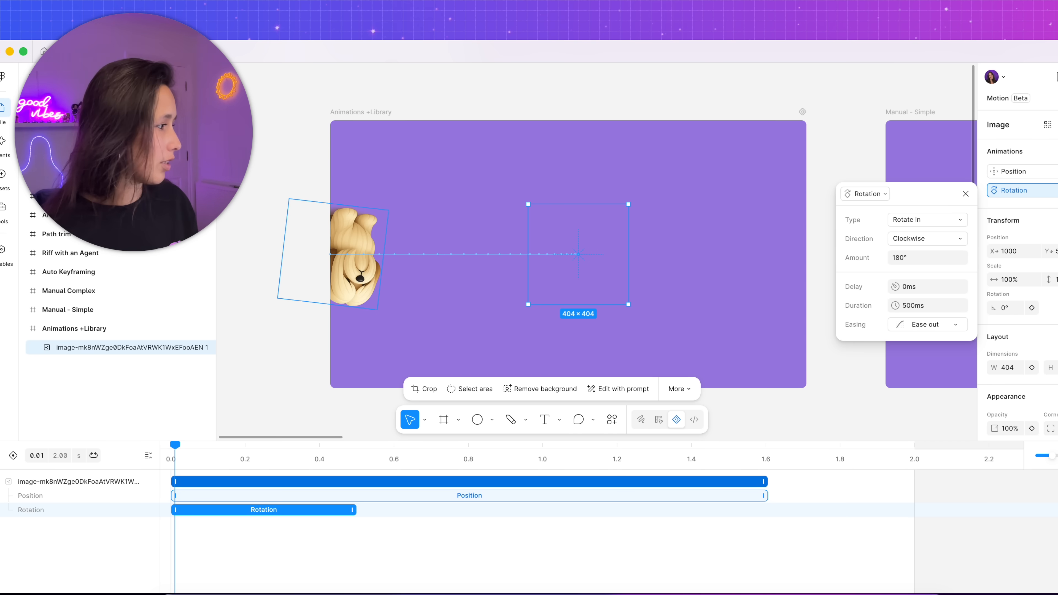
left_click_drag(302, 516, 495, 511)
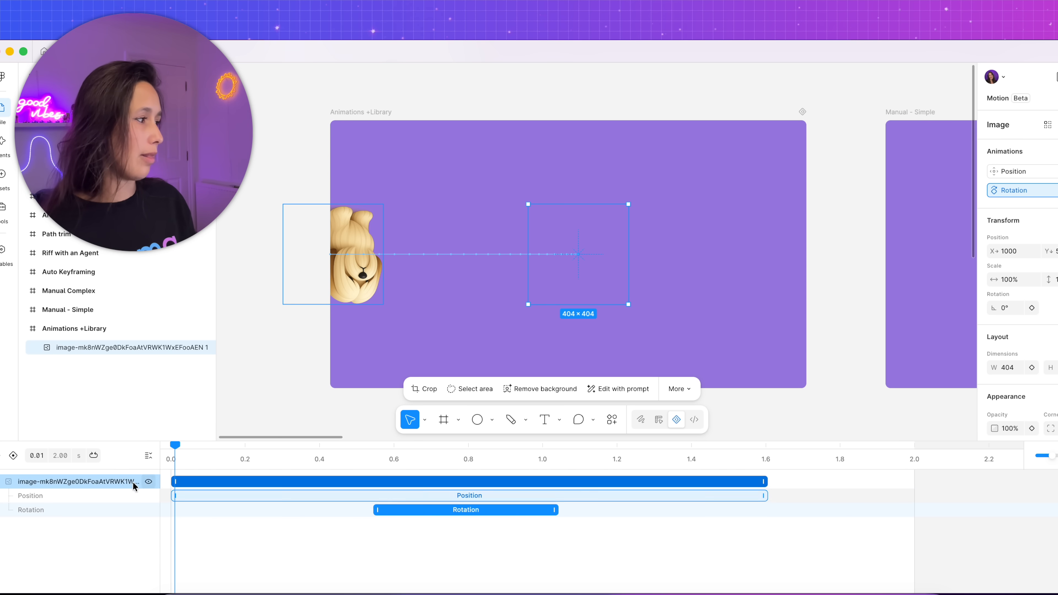
key("space")
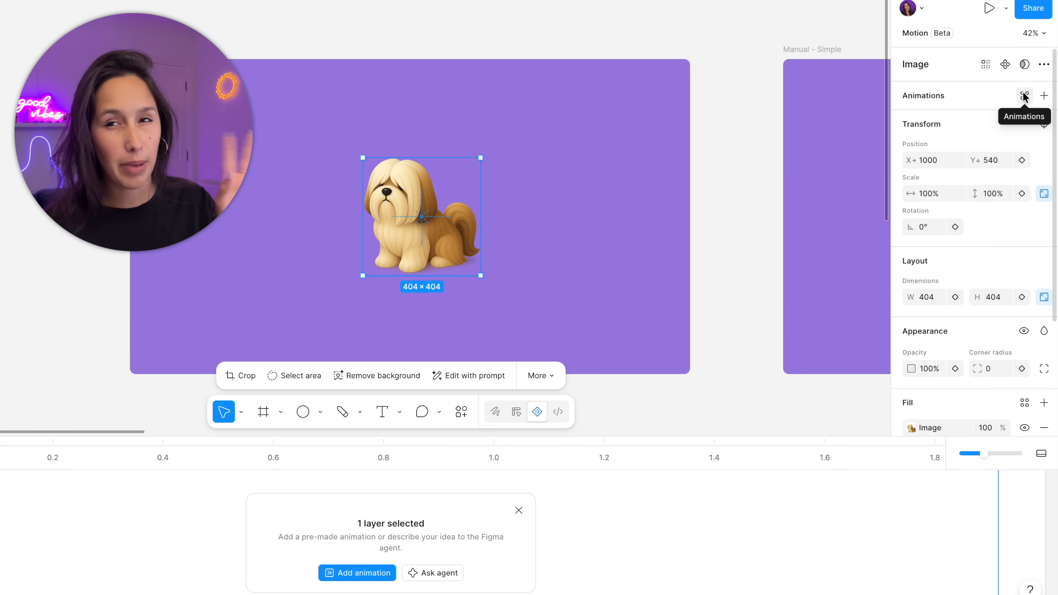
Apply the Magnify enter preset from the animation library to the dog image.
left_click(1023, 97)
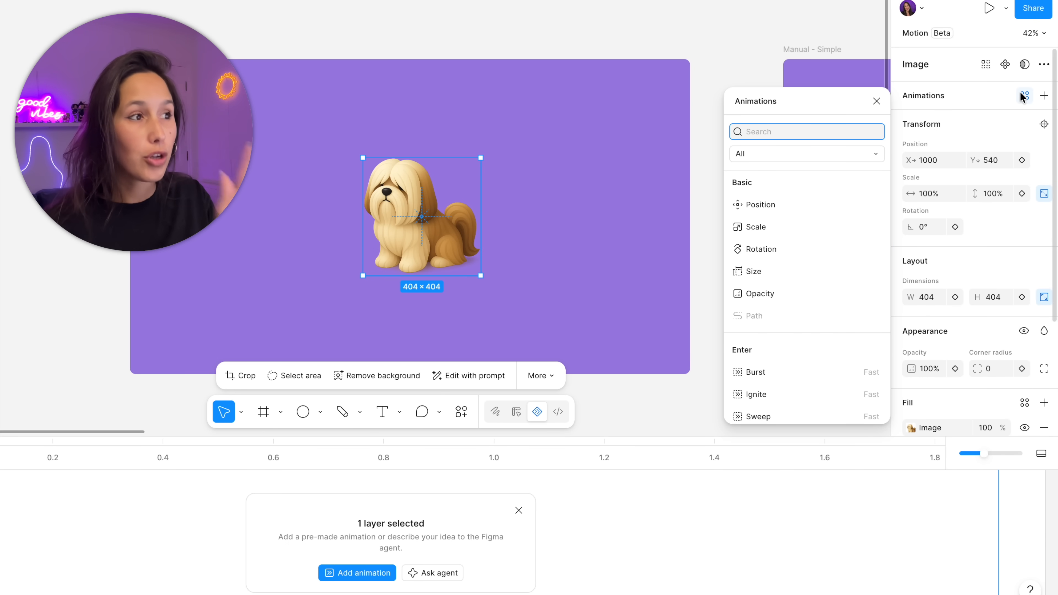
scroll(824, 229, "down", 4)
scroll(824, 233, "down", 2)
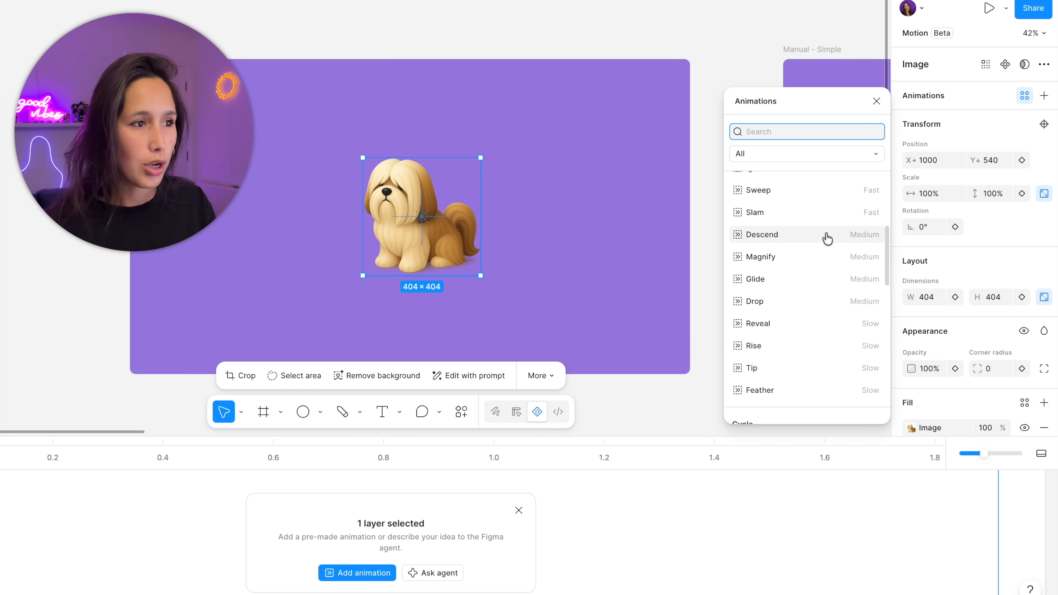
left_click(808, 257)
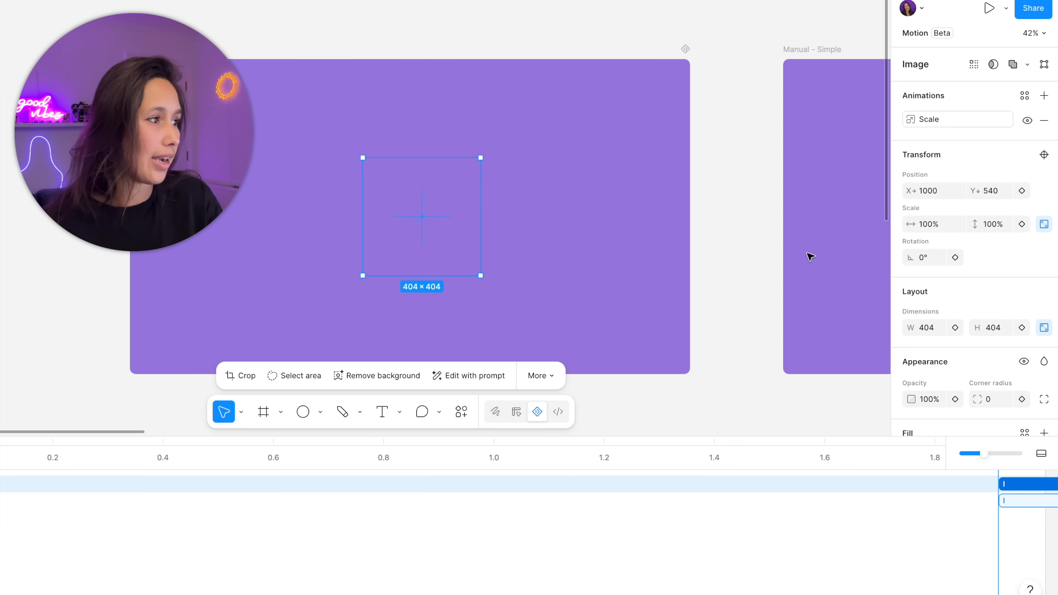
Move the dog's Scale animation to the start of the timeline and play it from the beginning.
scroll(511, 561, "down", 3)
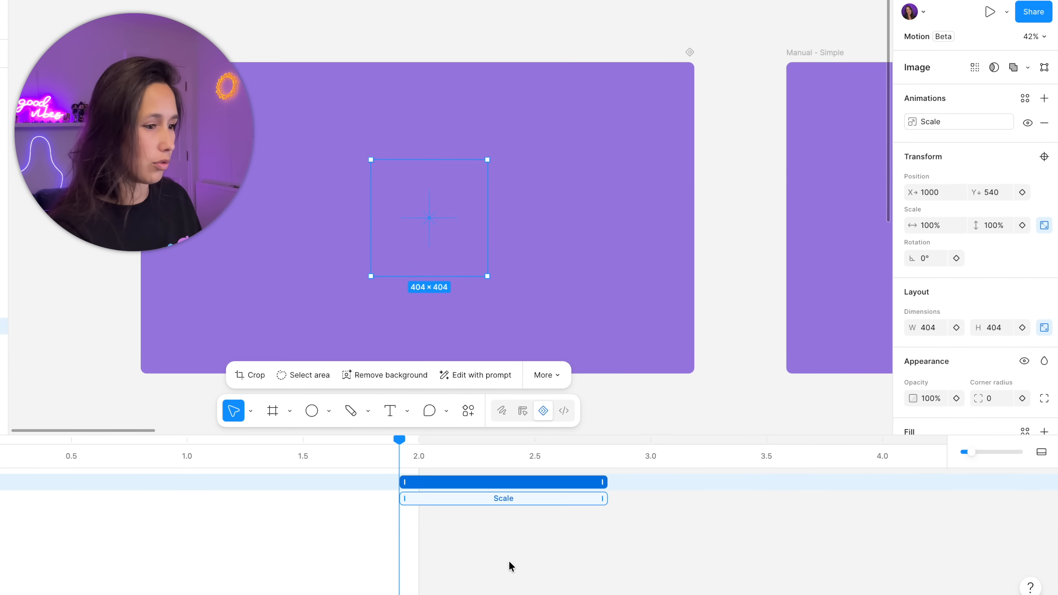
left_click_drag(516, 486, 46, 450)
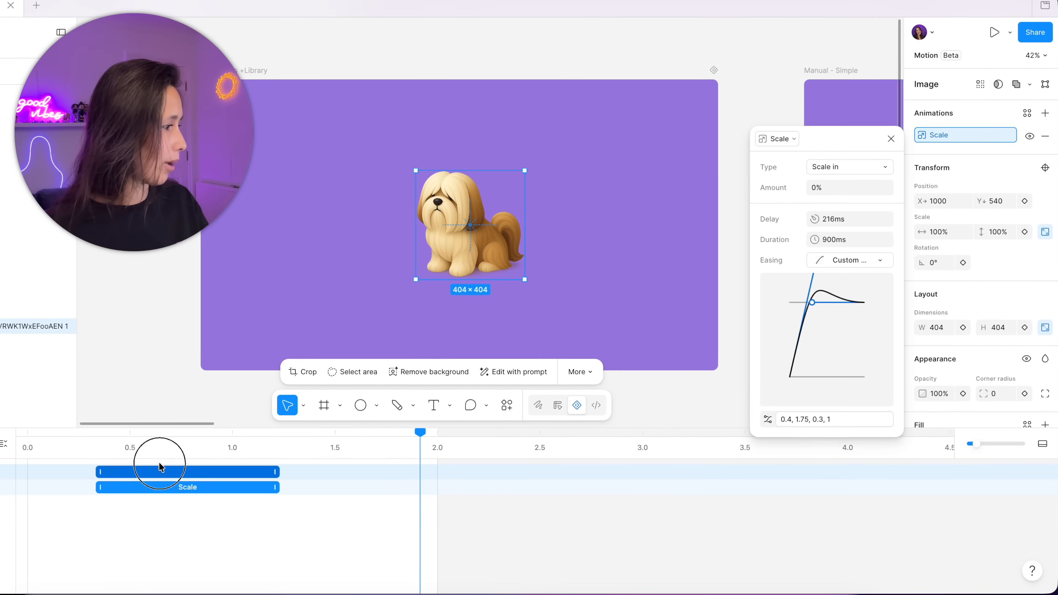
left_click(46, 450)
key("space")
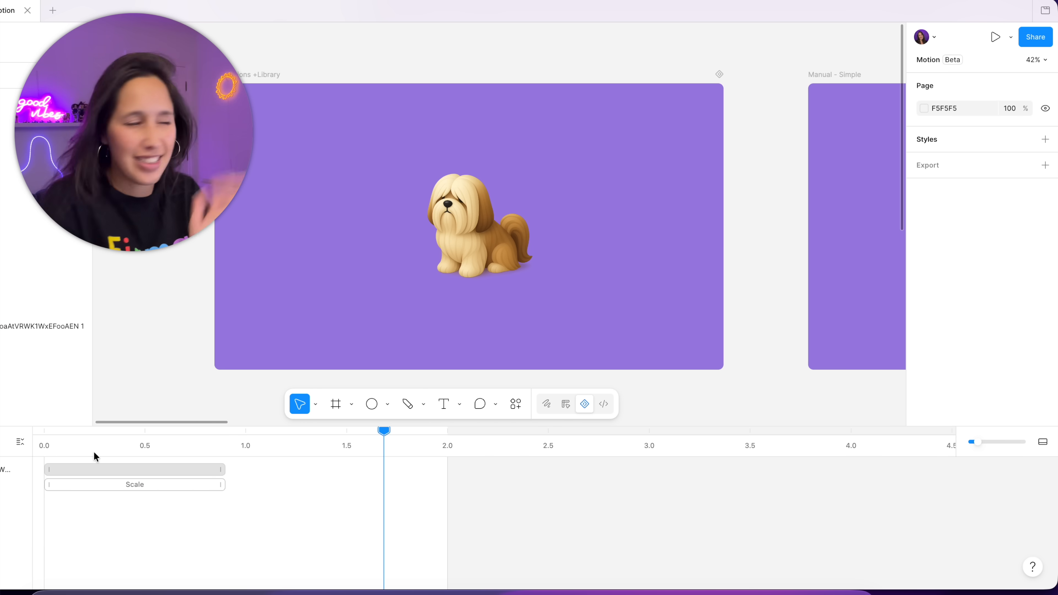
Browse the animation library presets available for the dog image, including the Cycle group.
left_click(65, 469)
left_click(1027, 116)
scroll(795, 298, "down", 3)
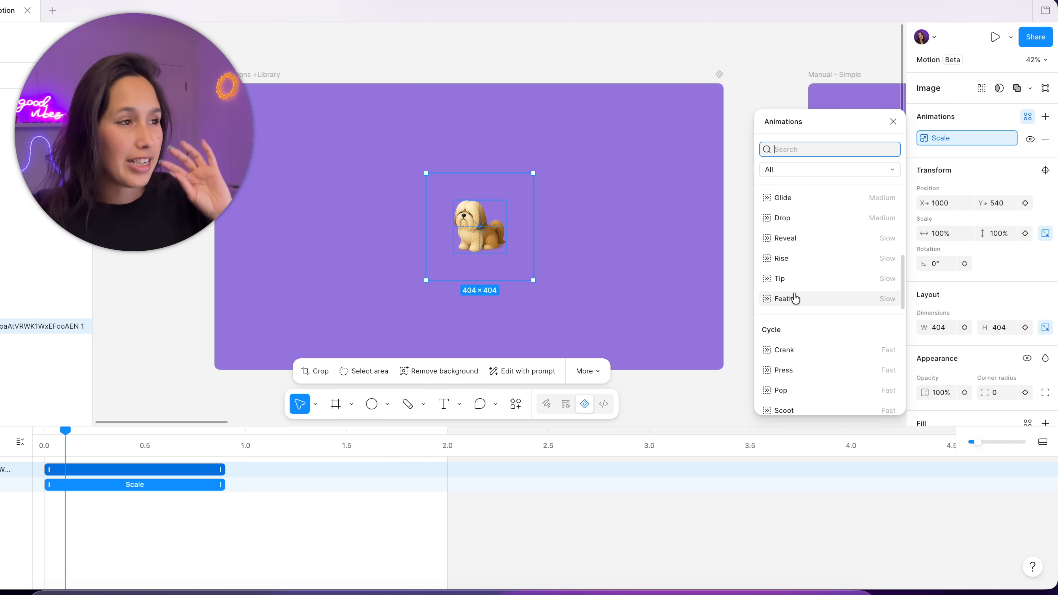
scroll(797, 299, "down", 8)
scroll(808, 303, "down", 3)
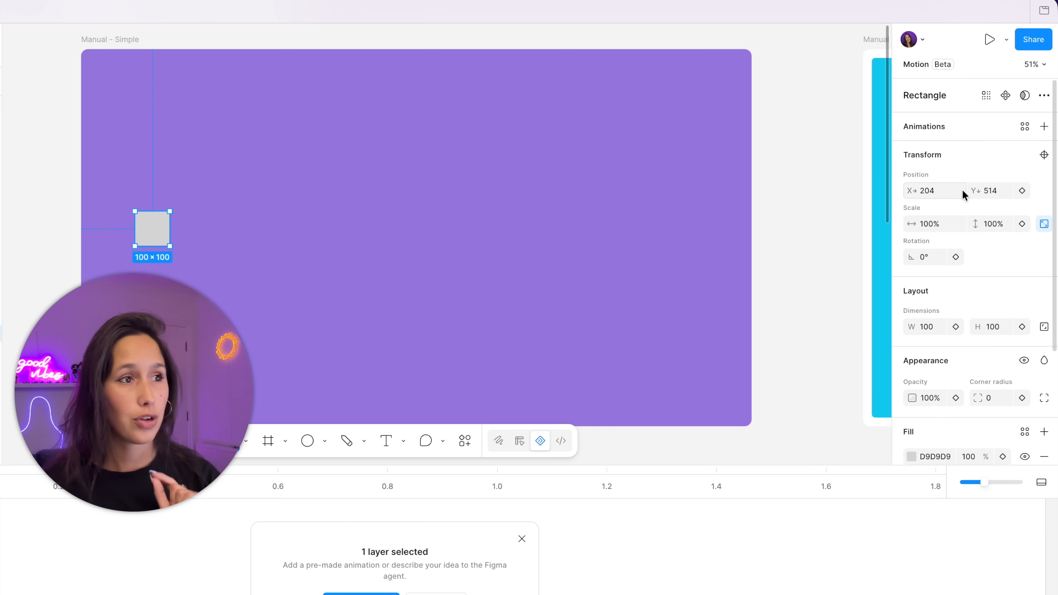
Keyframe the grey square's position at 0 s, and move the square across the frame to X 1723, Y 518 at 1.0 s.
left_click(1022, 191)
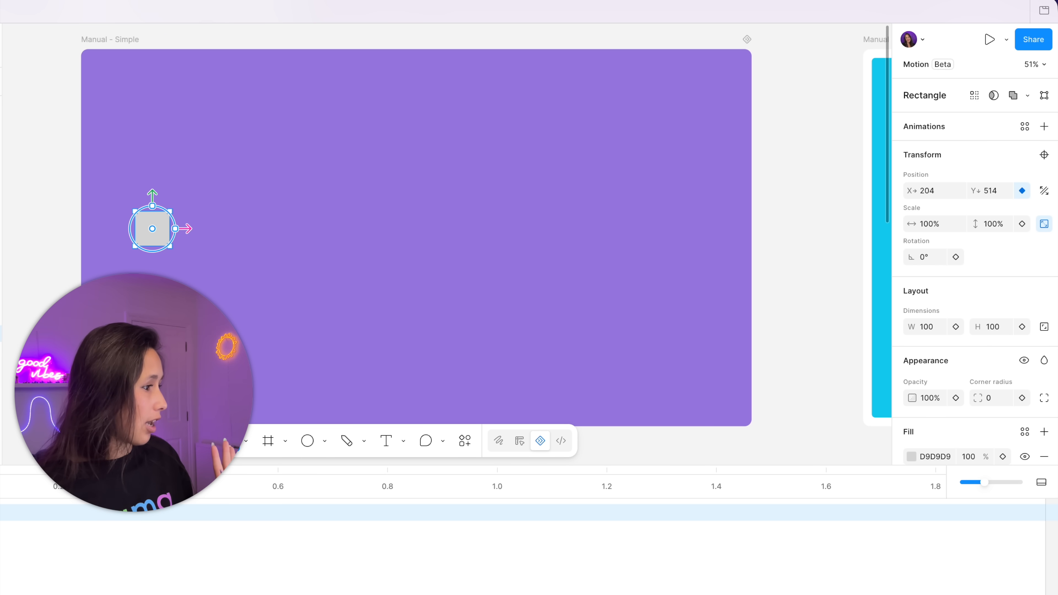
left_click_drag(274, 475, 501, 481)
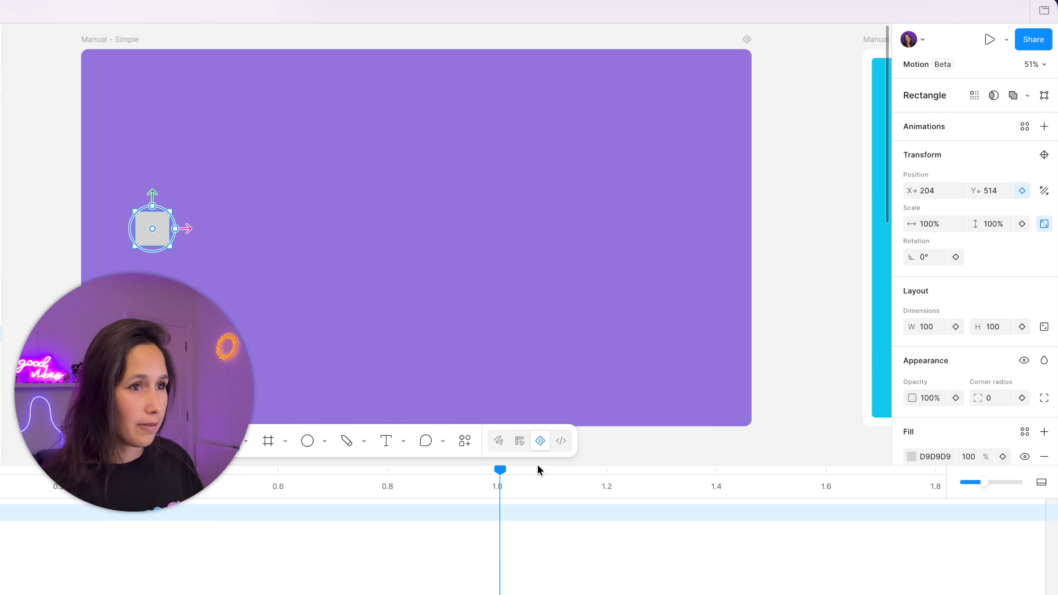
left_click_drag(177, 229, 687, 230)
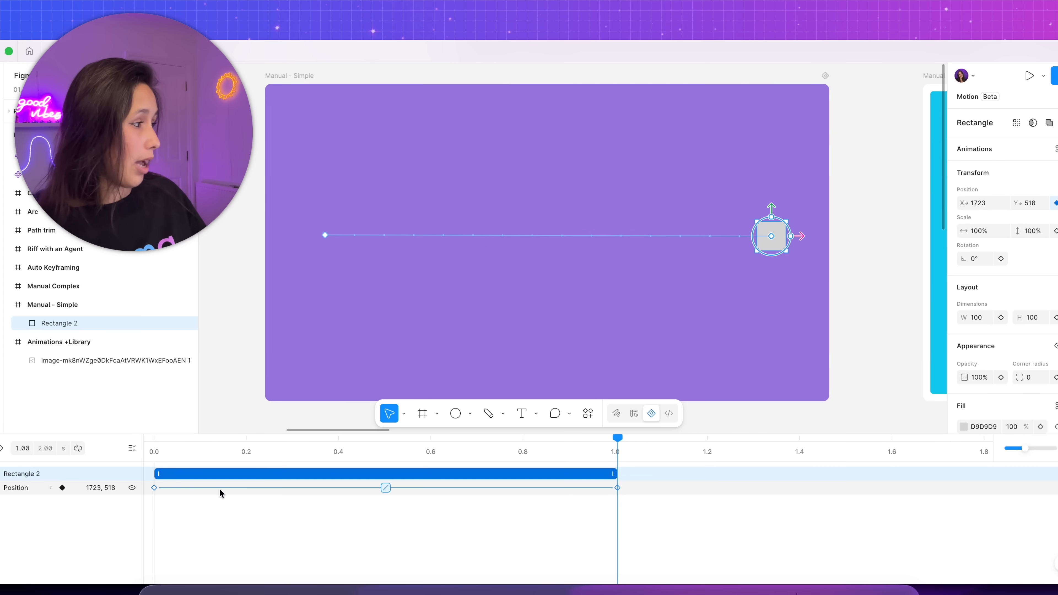
Select the square's first position keyframe and play its movement from the start of the timeline.
left_click(154, 488)
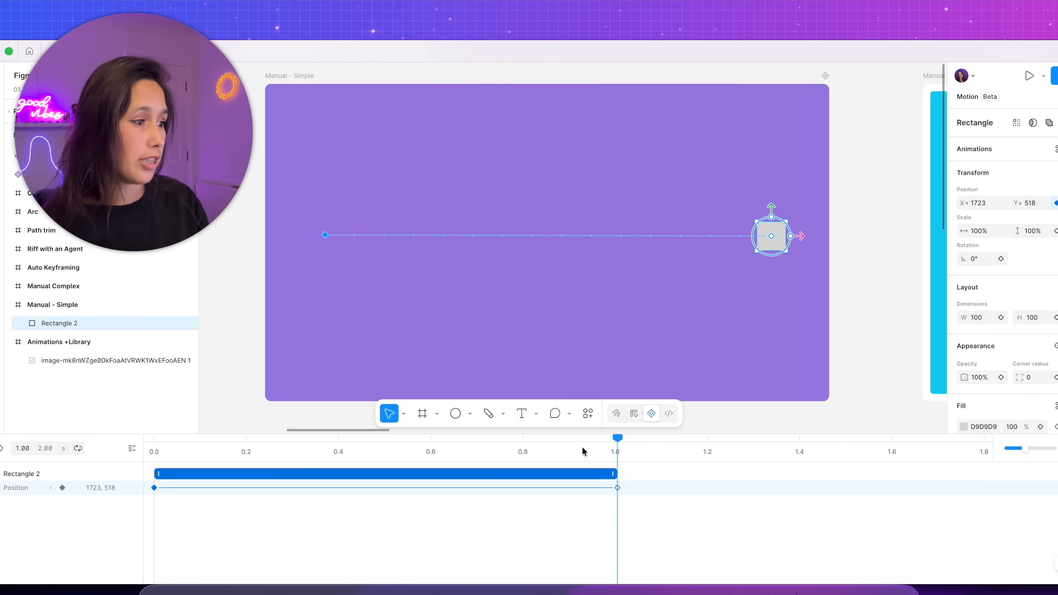
left_click_drag(611, 444, 158, 452)
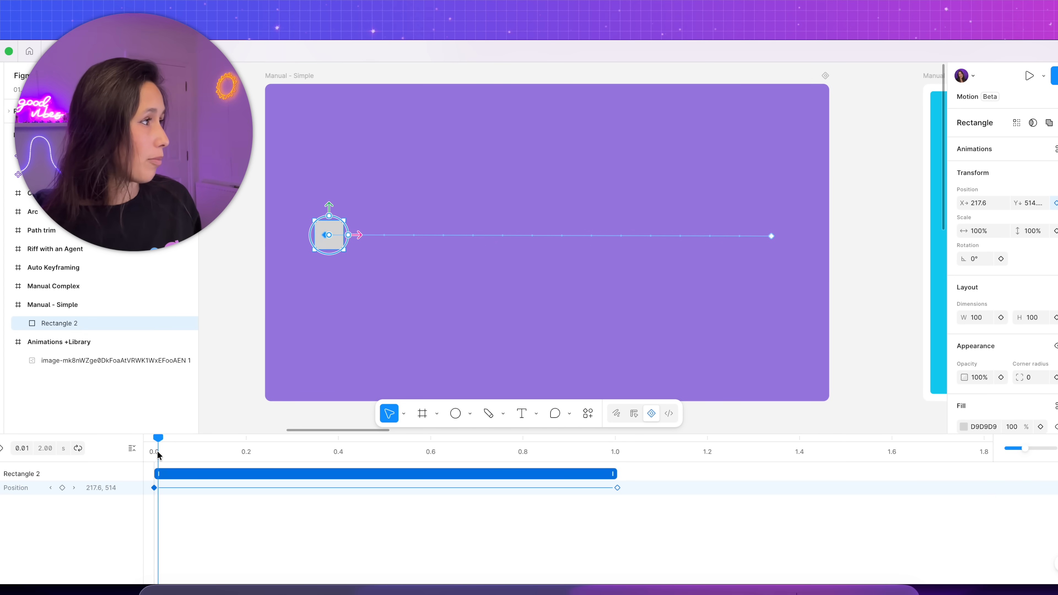
key("space")
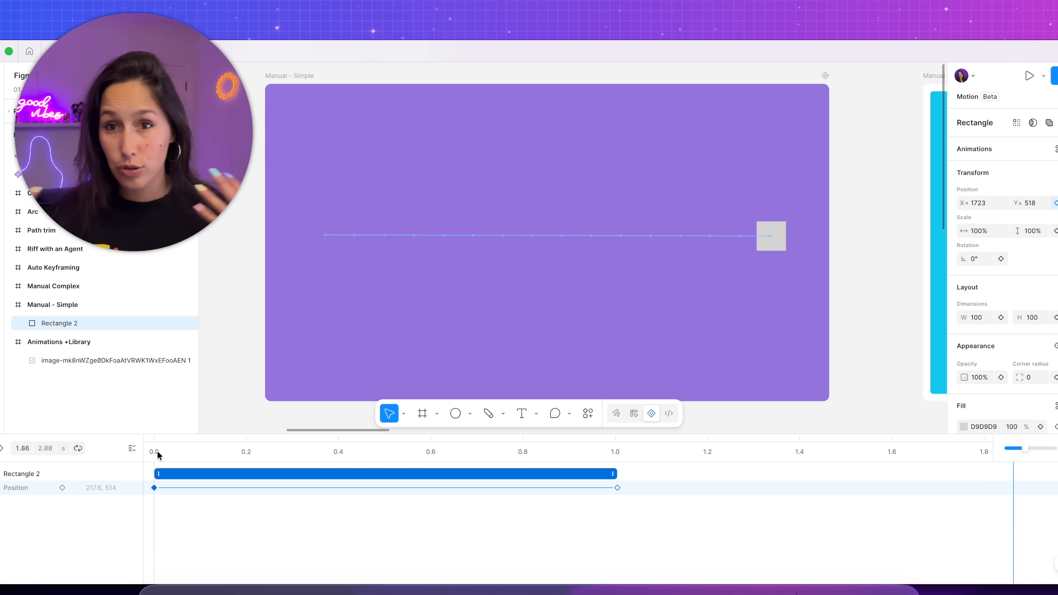
key("space")
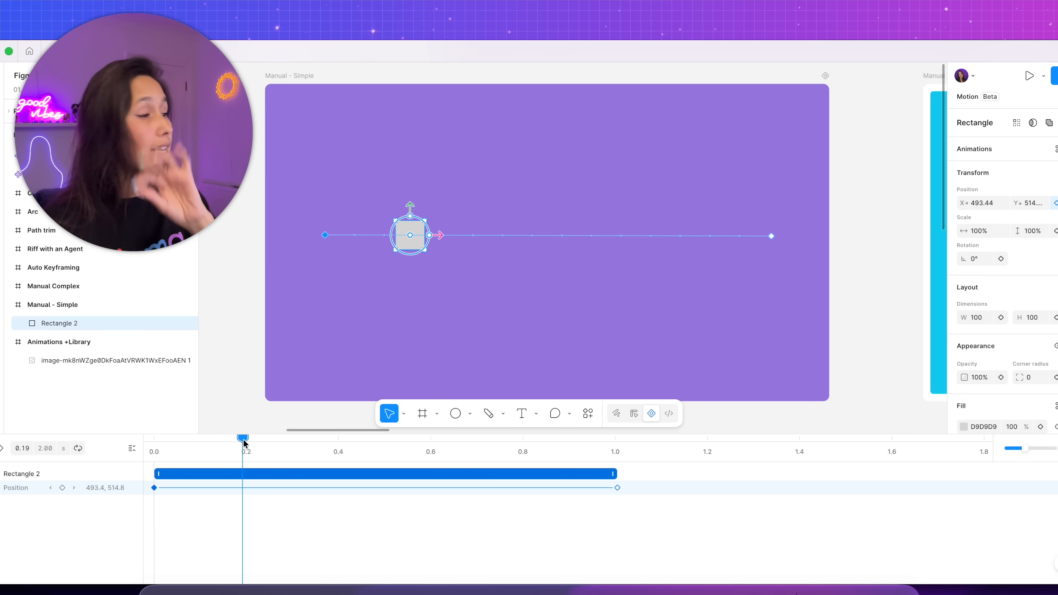
Add a middle position keyframe at 0.52 s with the square raised to X 873, Y 215, and play the animation from the start.
left_click_drag(243, 442, 395, 445)
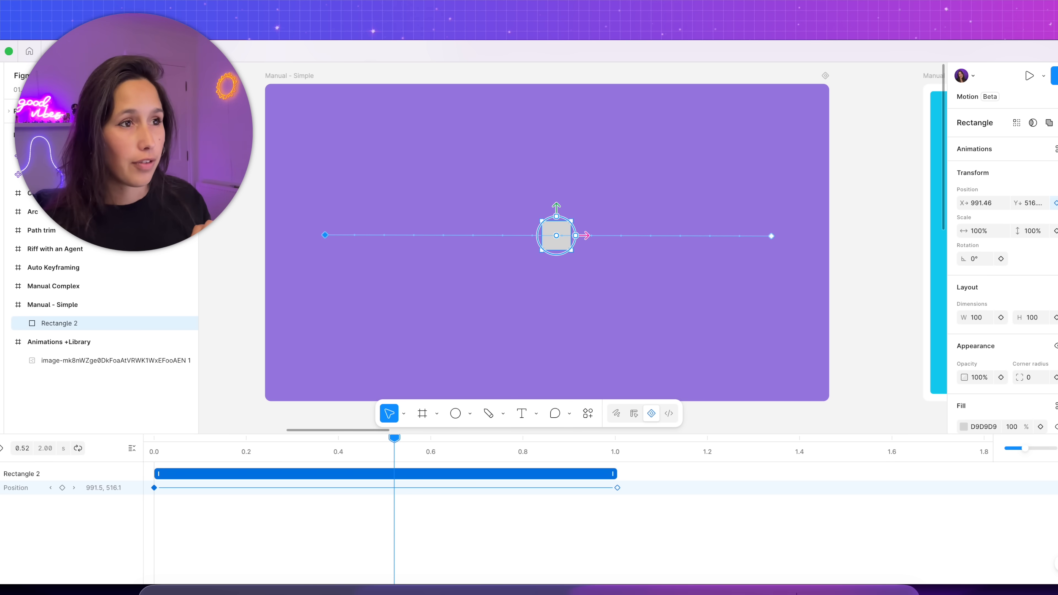
left_click_drag(543, 236, 516, 148)
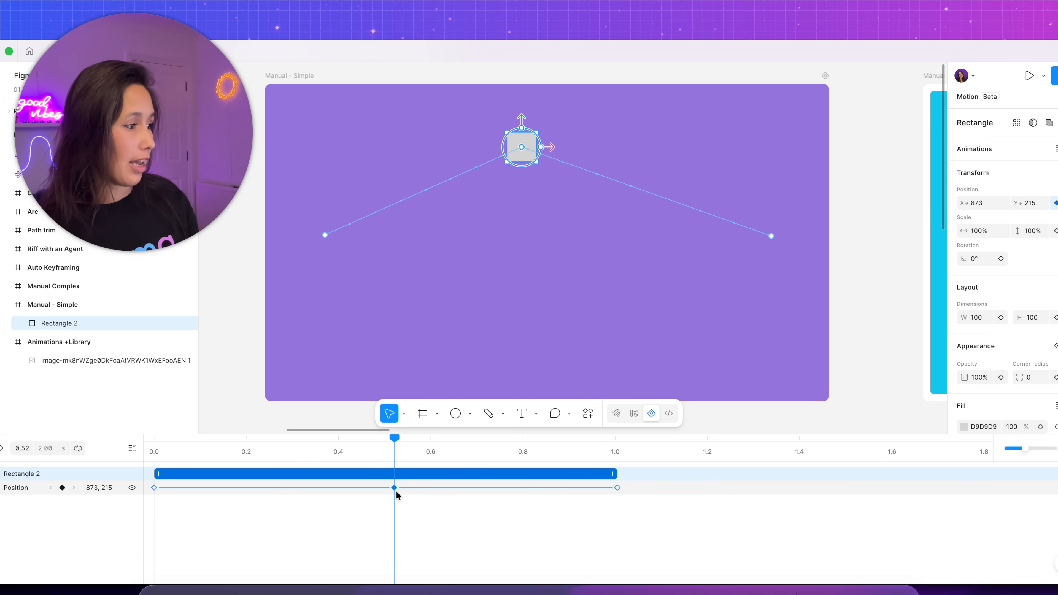
left_click_drag(393, 436, 154, 439)
key("space")
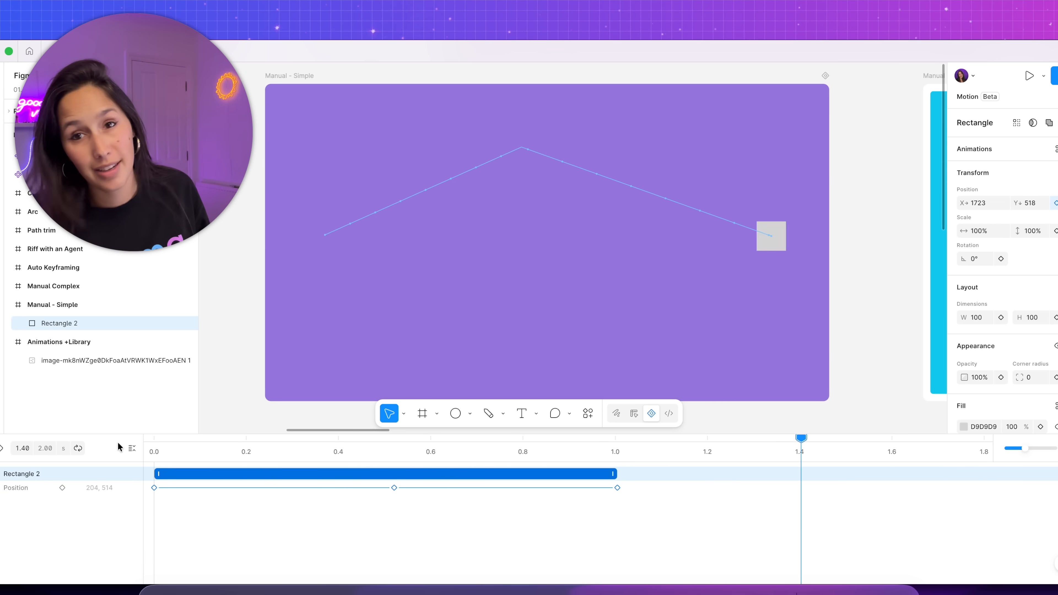
key("space")
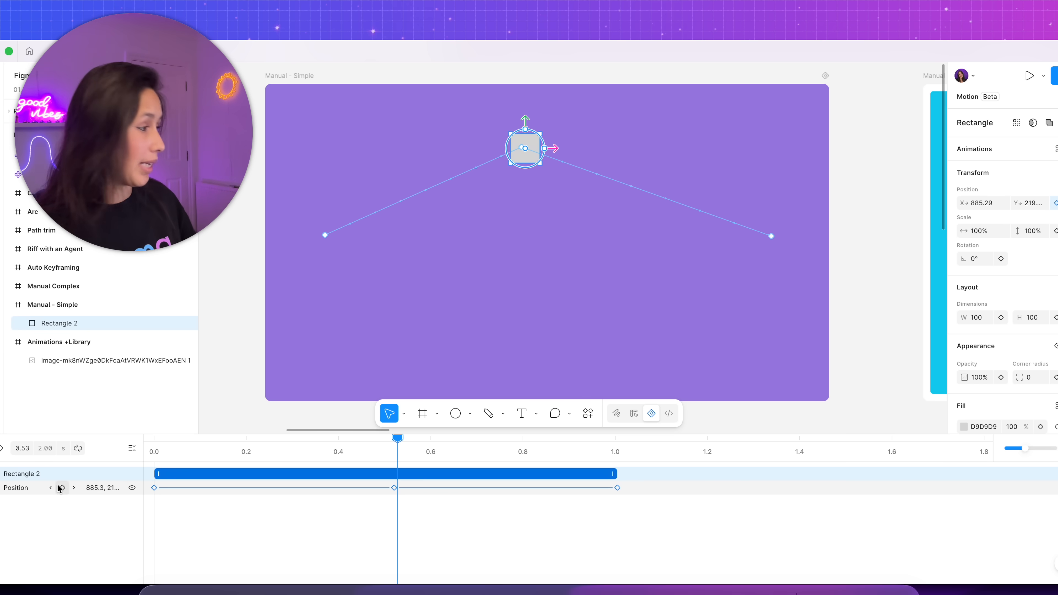
Go back through the square's position keyframes to the first one, and forward again to the middle one.
left_click(37, 487)
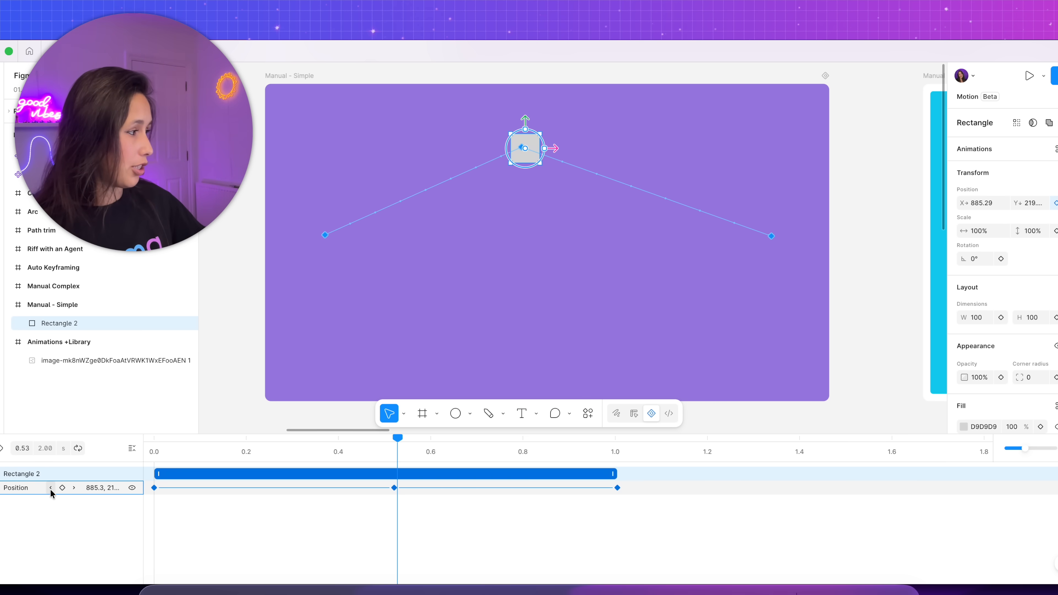
left_click(50, 487)
left_click(50, 487)
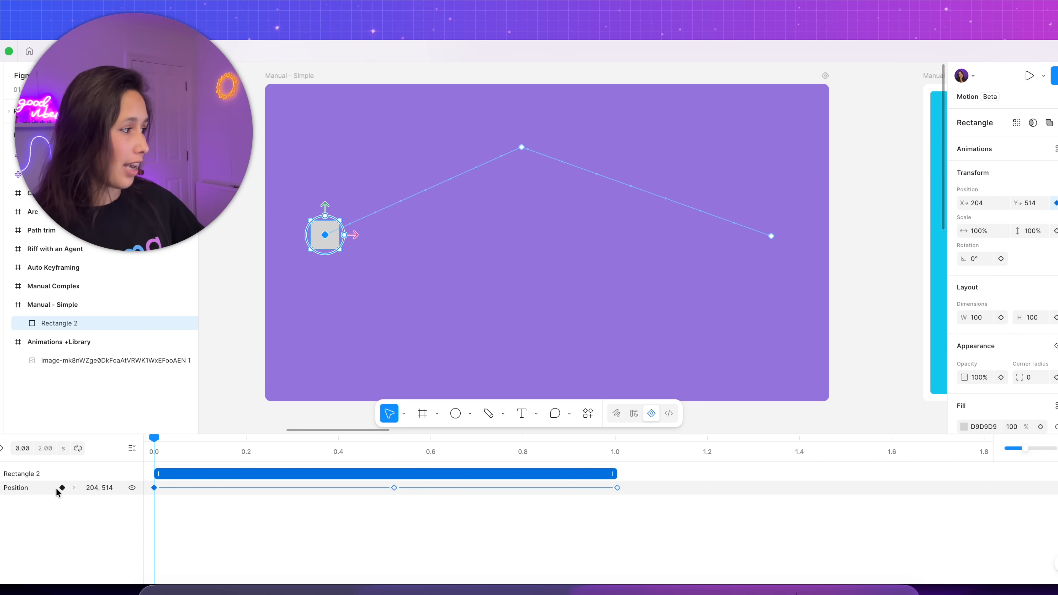
left_click(74, 487)
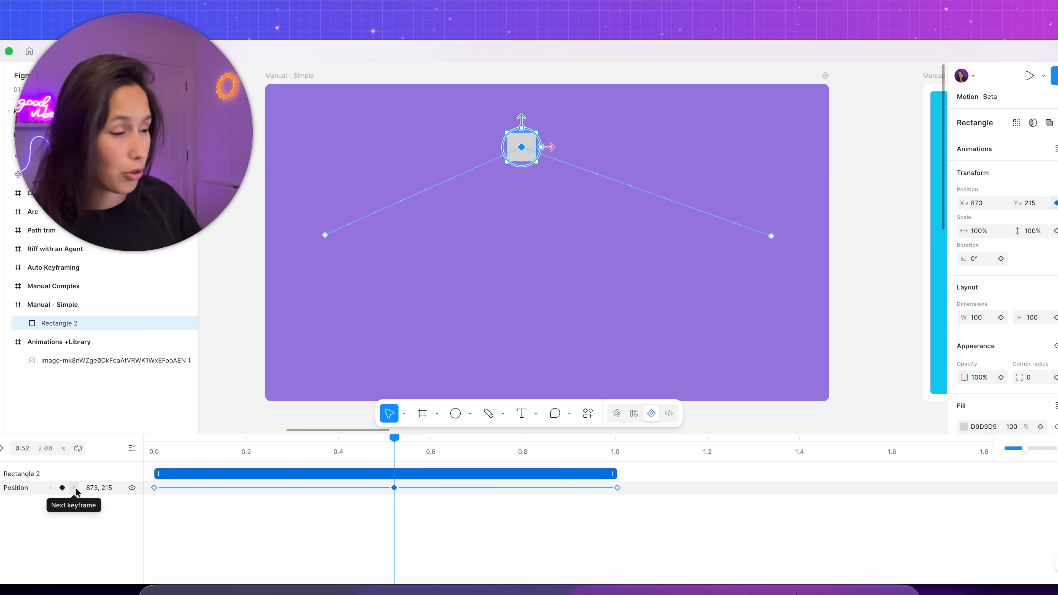
Add a position keyframe at 0.54 s with the square at X 889, Y 304, and return to the preceding keyframe.
mouse_move(393, 443)
left_mouse_down()
mouse_move(433, 438)
mouse_move(401, 443)
left_mouse_up()
left_click_drag(534, 152, 530, 175)
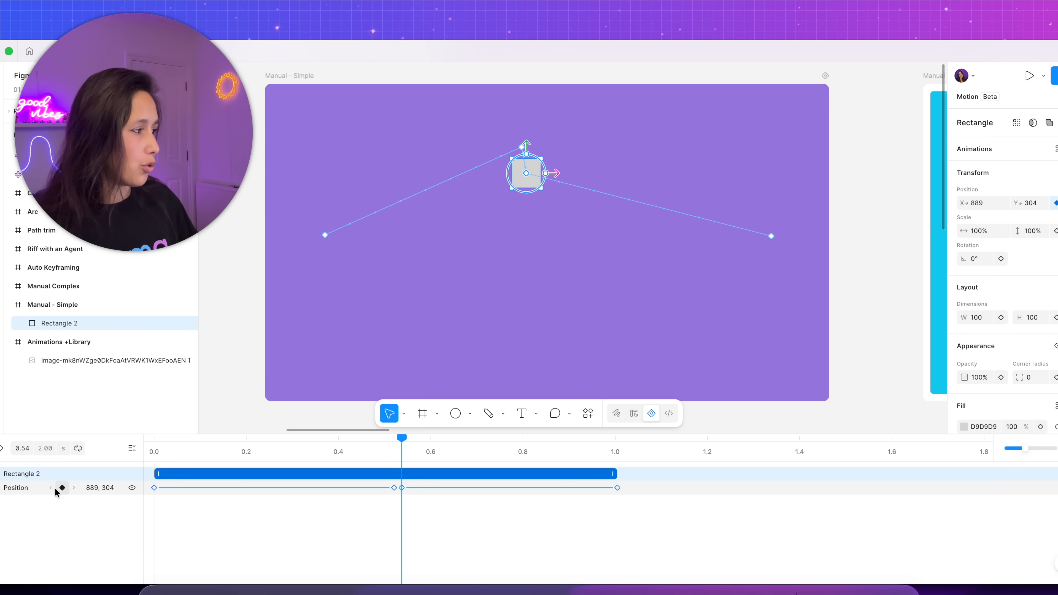
left_click(51, 488)
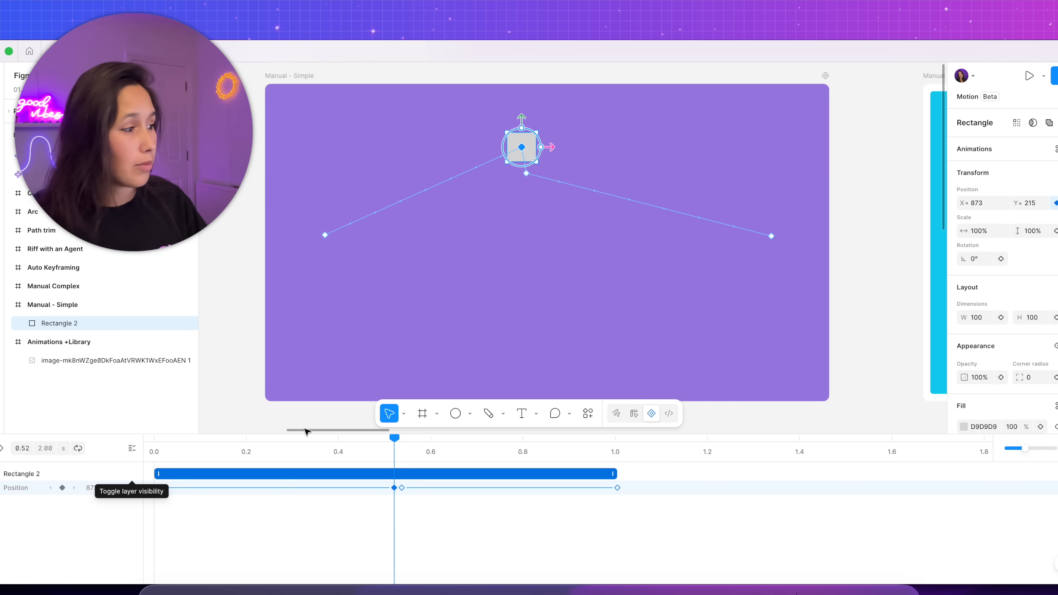
mouse_move(395, 441)
left_mouse_down()
mouse_move(458, 443)
mouse_move(391, 448)
left_mouse_up()
key("shift")
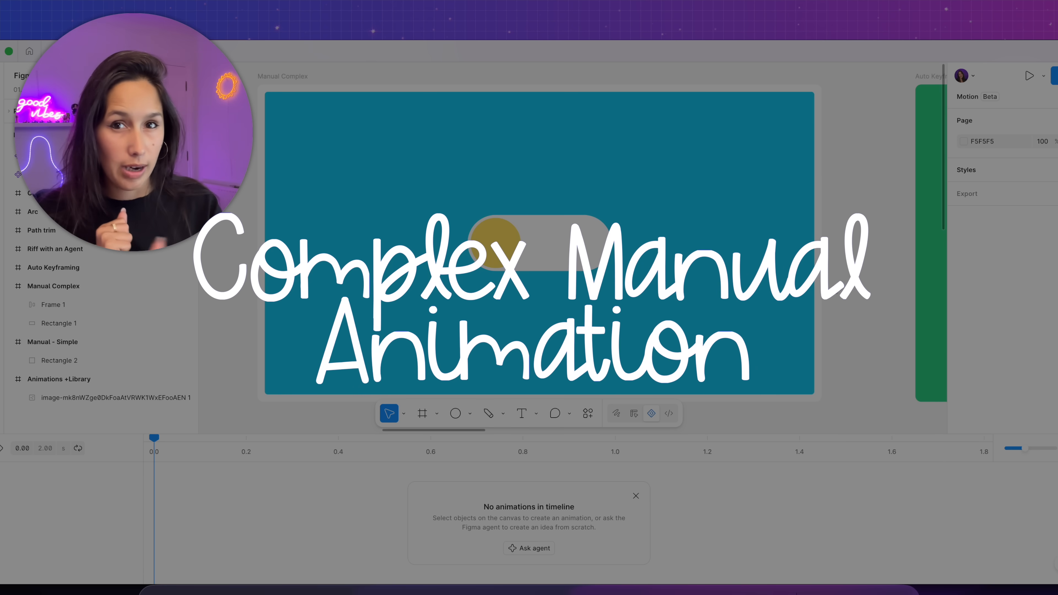
Keyframe the blue background rectangle's fill color at 0 s in the Manual Complex frame, and change the fill to 004350 at 2 s.
left_click(756, 194)
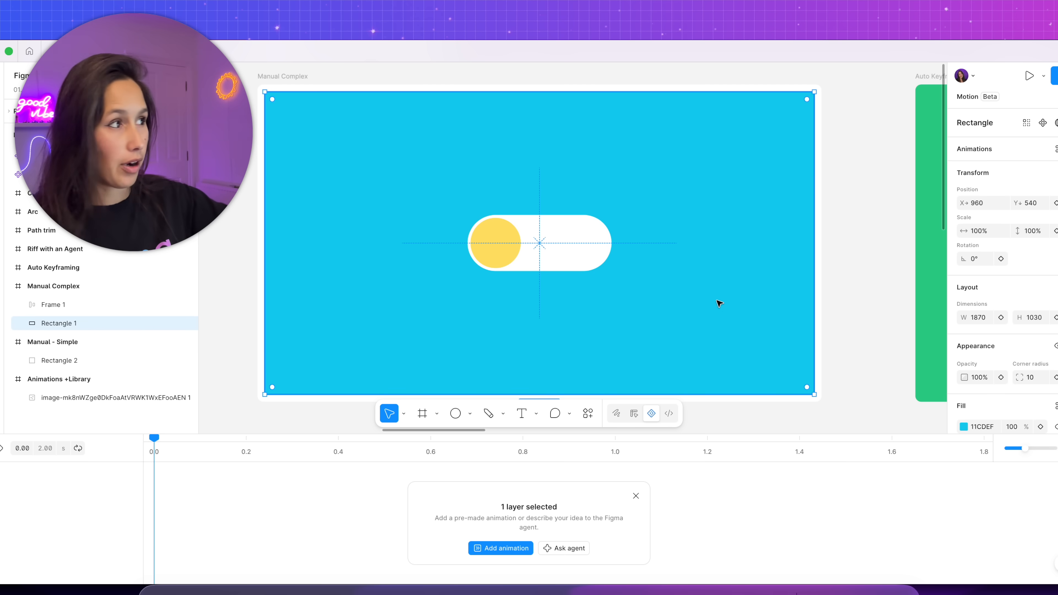
scroll(753, 245, "down", 2)
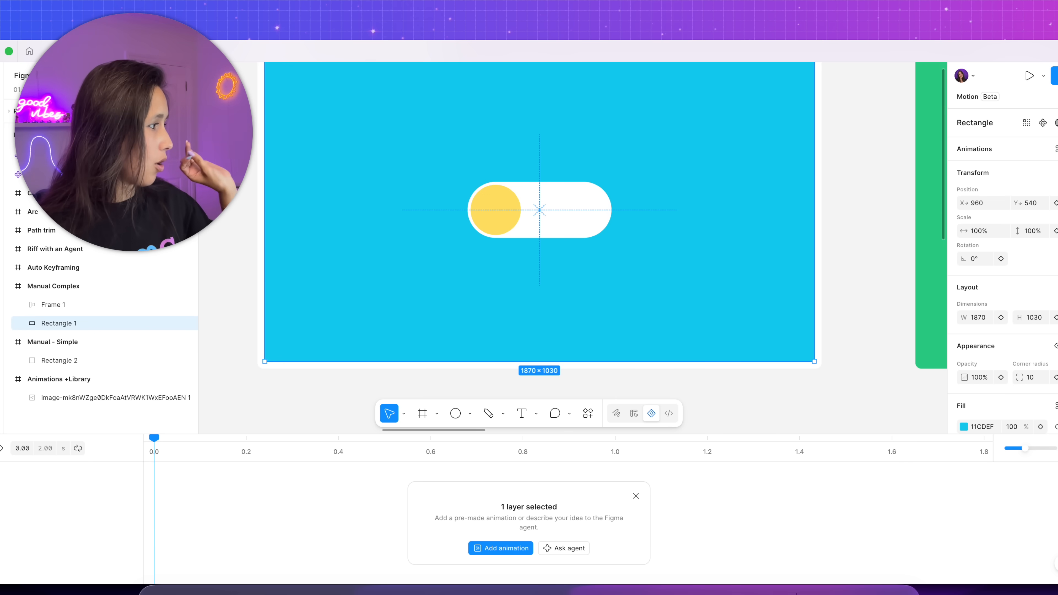
left_click(1040, 426)
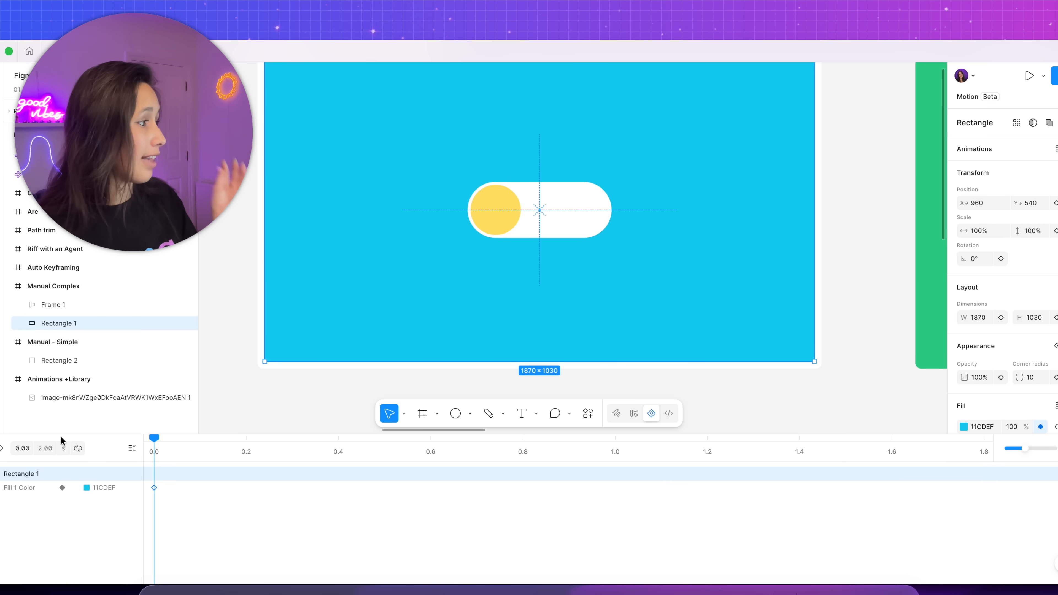
left_click(26, 449)
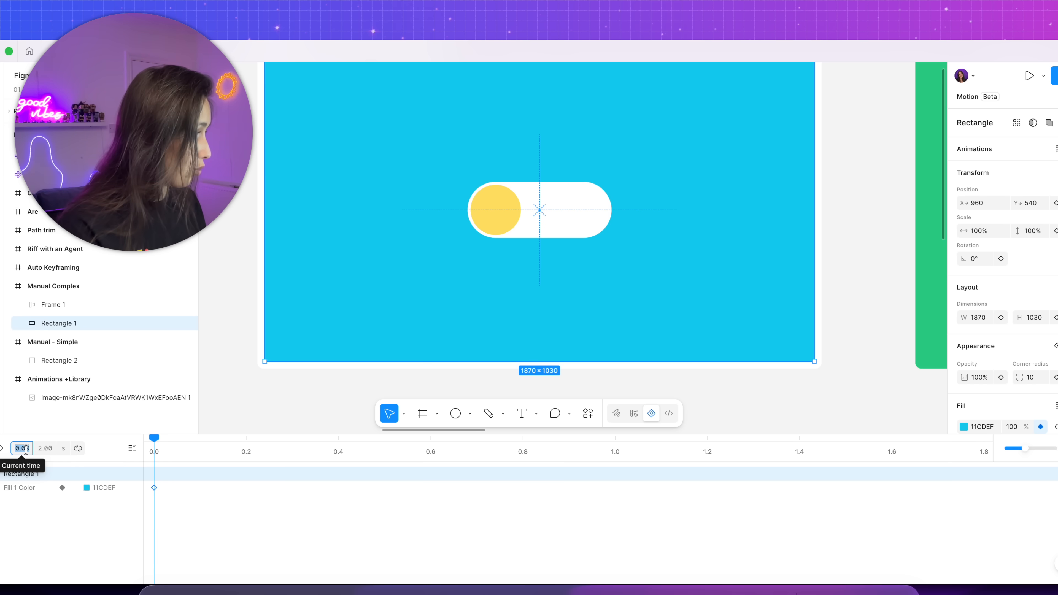
type("2")
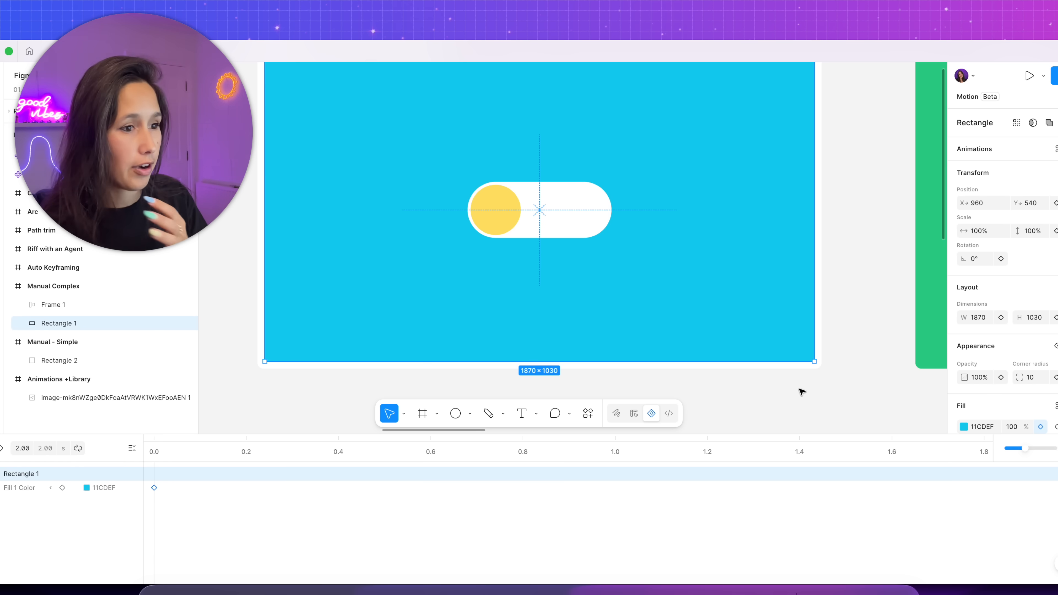
left_click(962, 421)
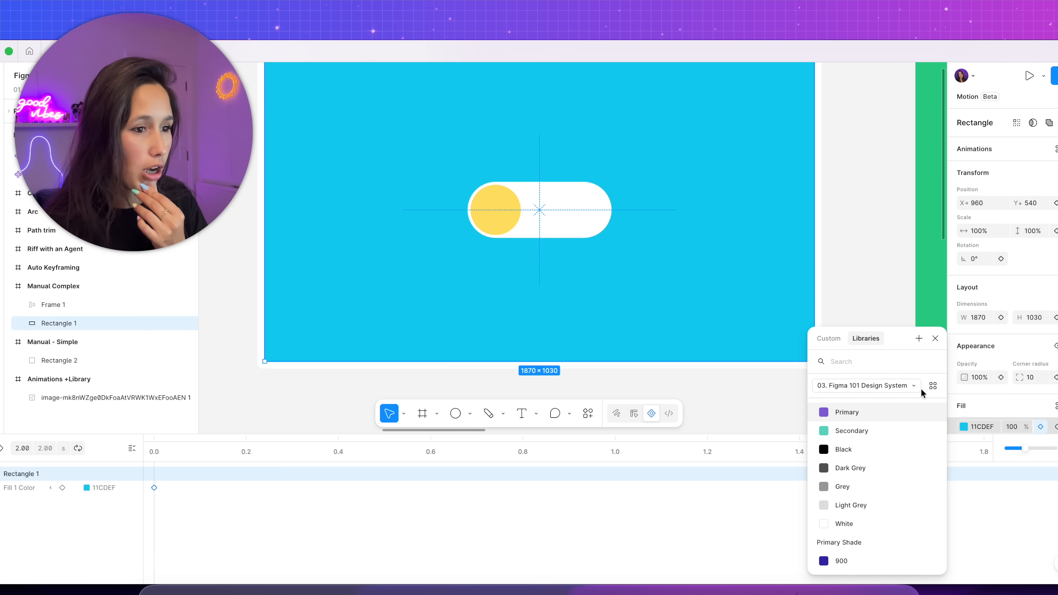
left_click(835, 340)
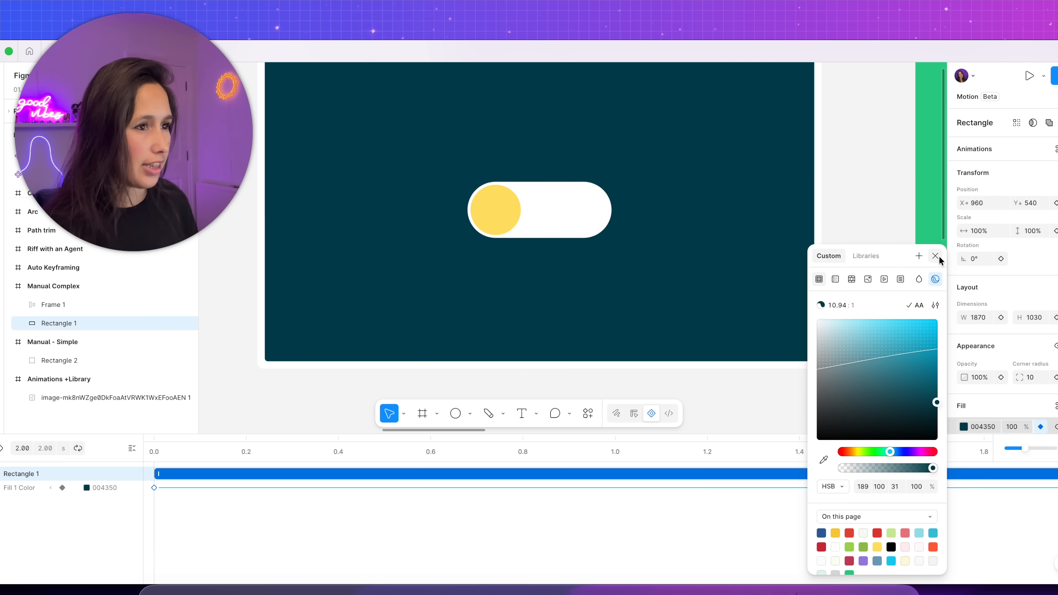
Play the background rectangle's color animation from the start of the timeline.
scroll(755, 279, "down", 5)
left_click(157, 454)
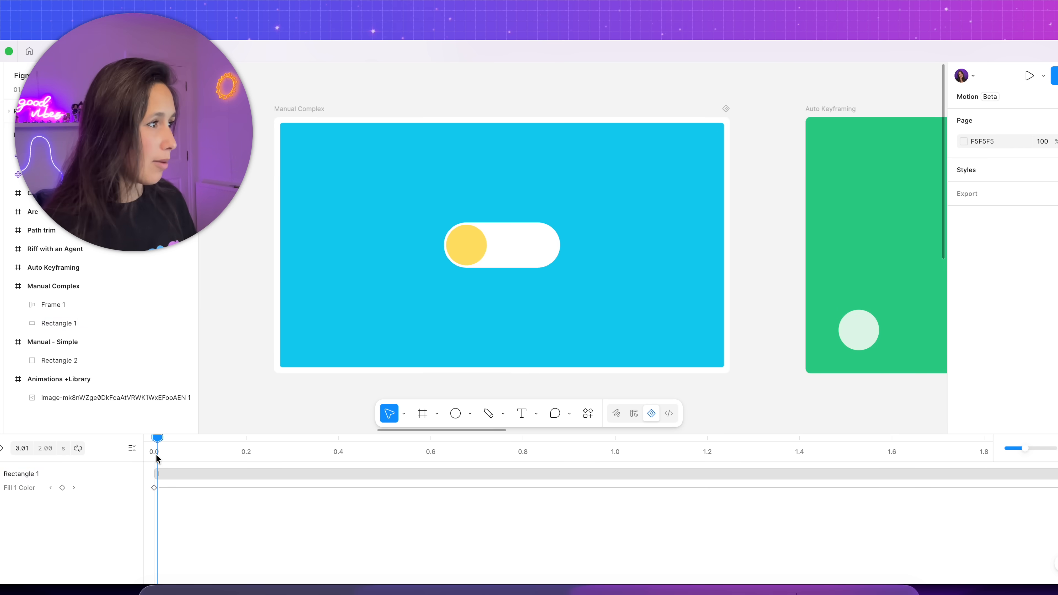
key("space")
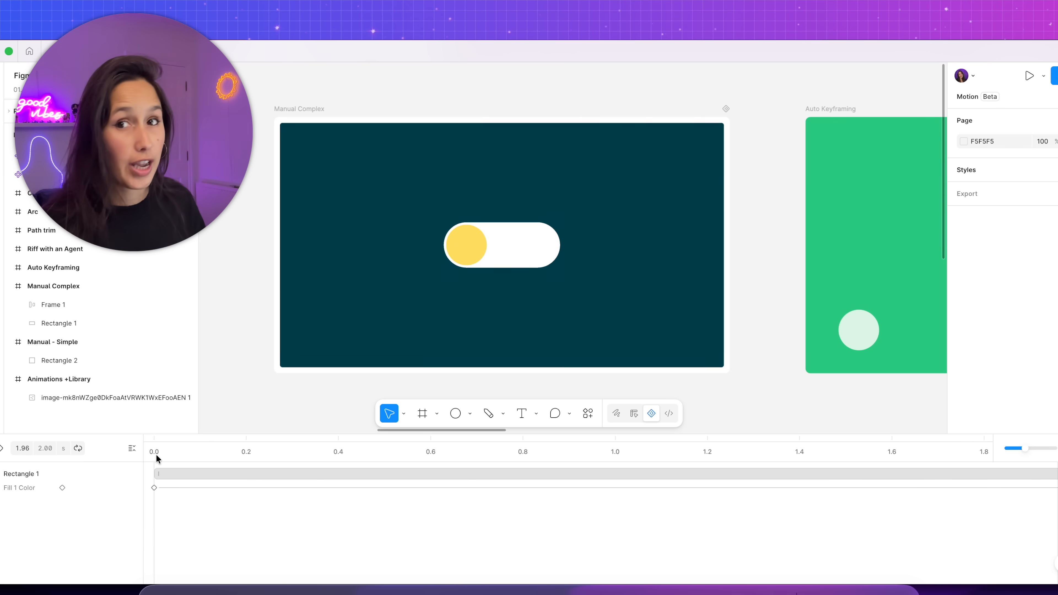
key("space")
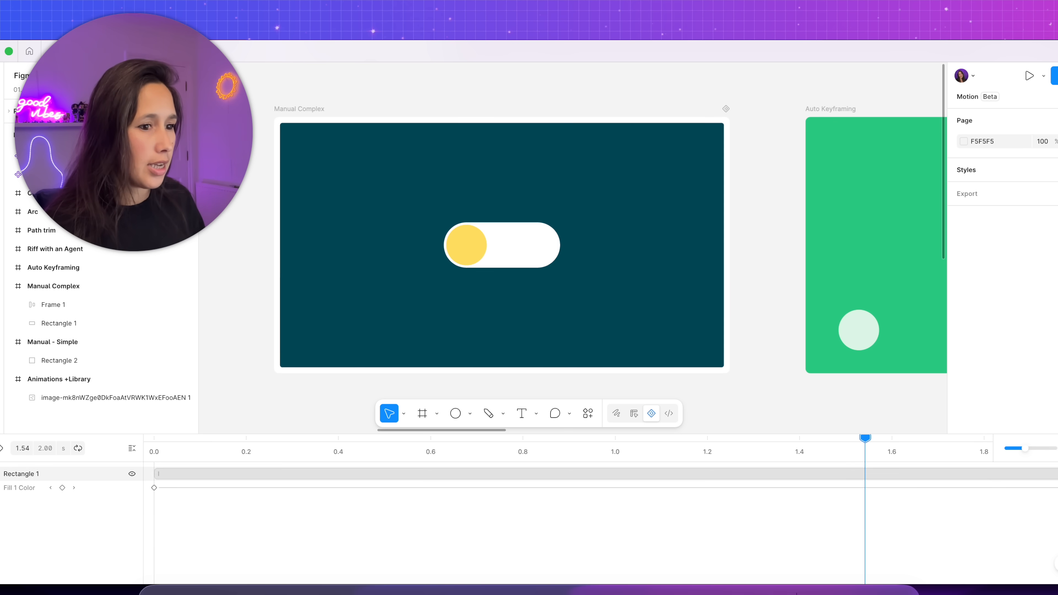
Keyframe the yellow toggle circle's position at 0 s, and move it across the toggle to X 404.5, Y 95.5 at 2.0 s.
left_click_drag(1026, 448, 1015, 450)
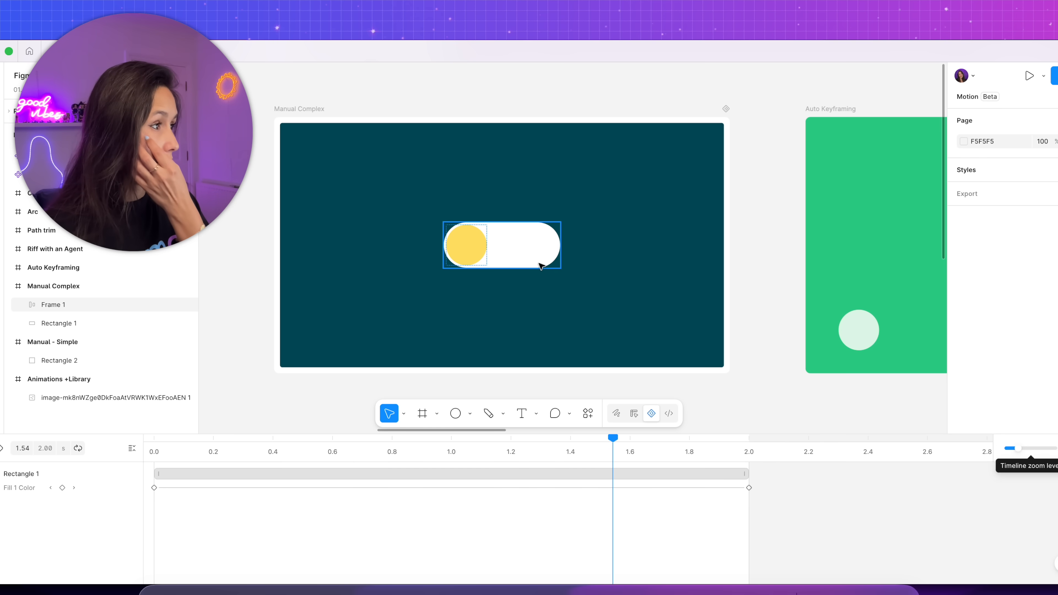
double_click(485, 251)
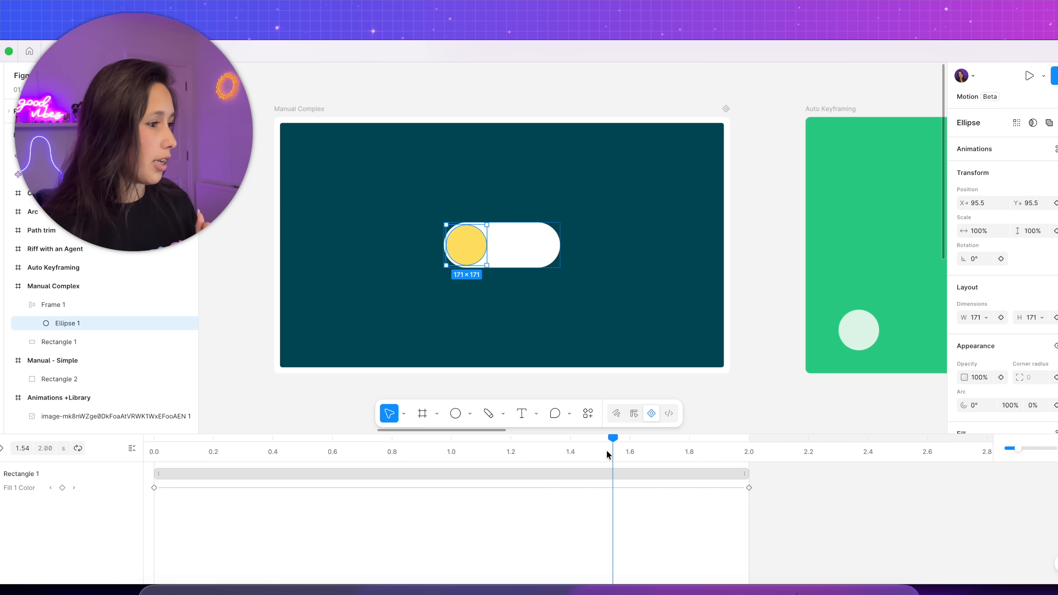
key("Home")
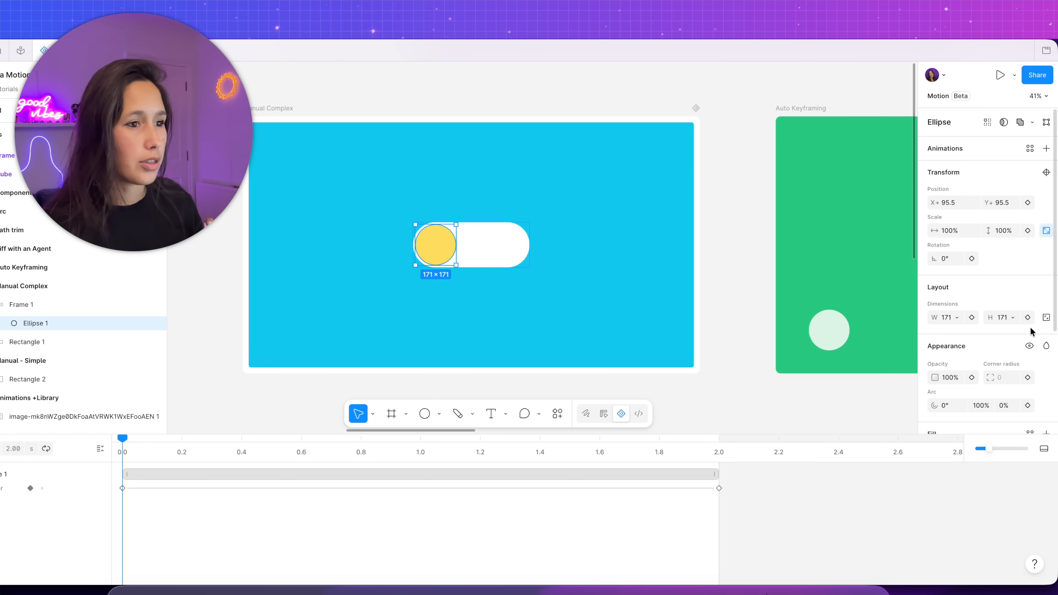
left_click(1027, 203)
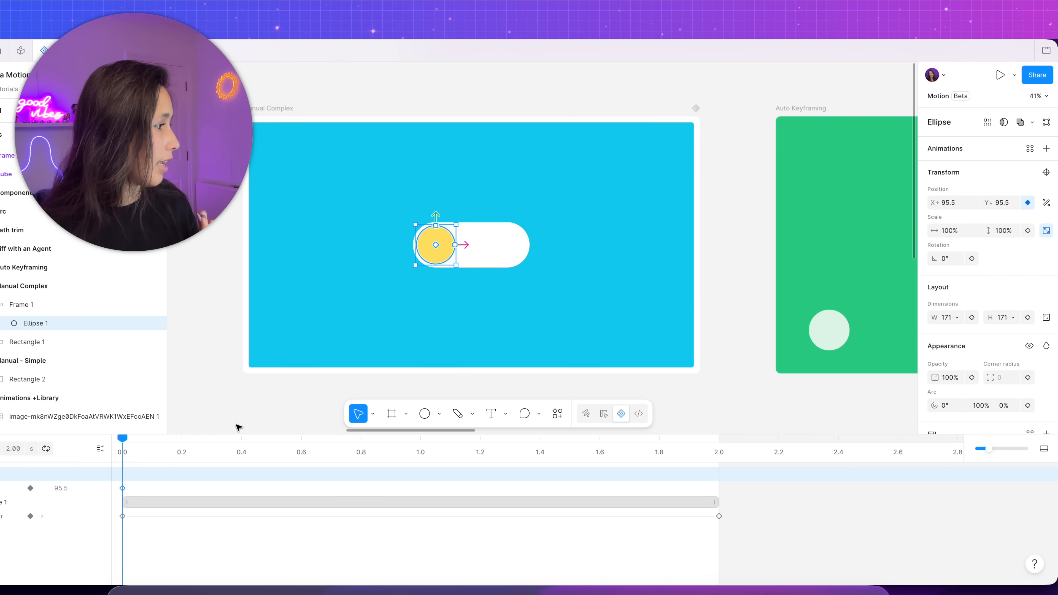
left_click_drag(124, 440, 721, 447)
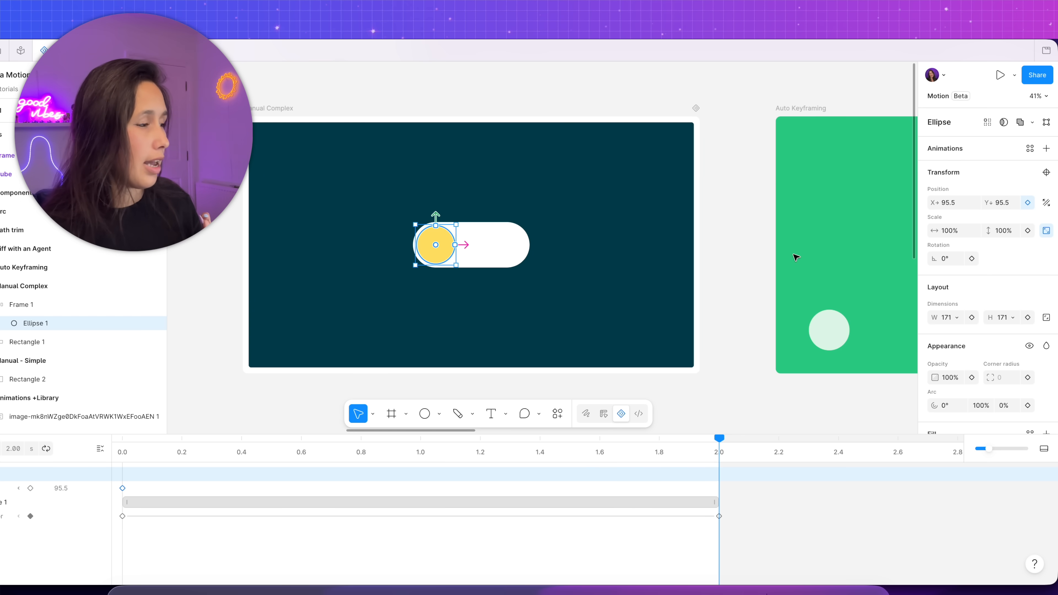
left_click_drag(435, 245, 511, 248)
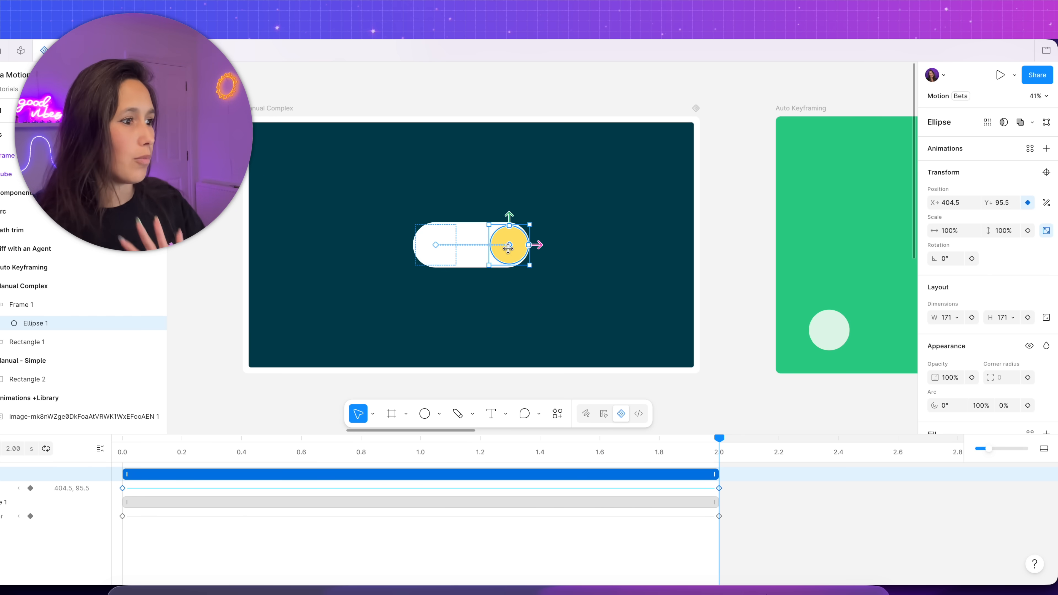
Play the toggle animation, and shorten the circle's and background rectangle's animation bars and the timeline duration to 1.0 s.
key("space")
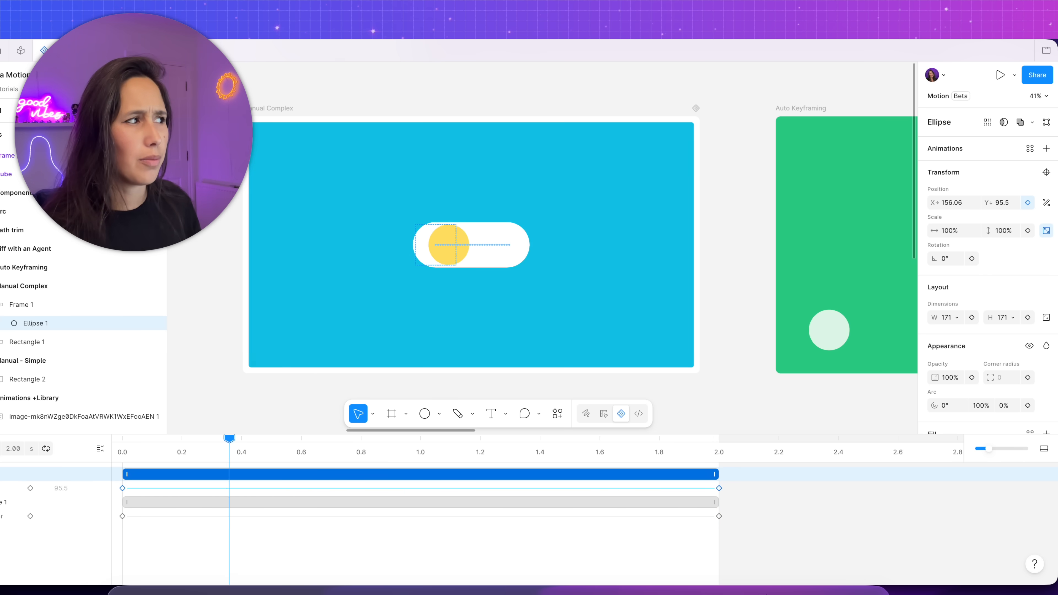
right_click(533, 477)
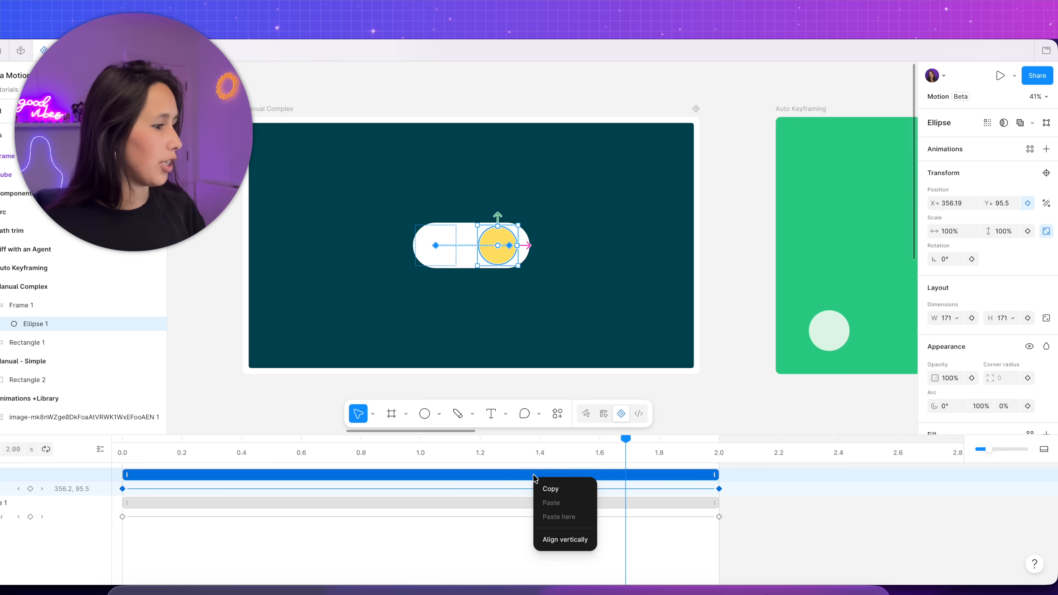
key("Escape")
left_click_drag(716, 475, 420, 475)
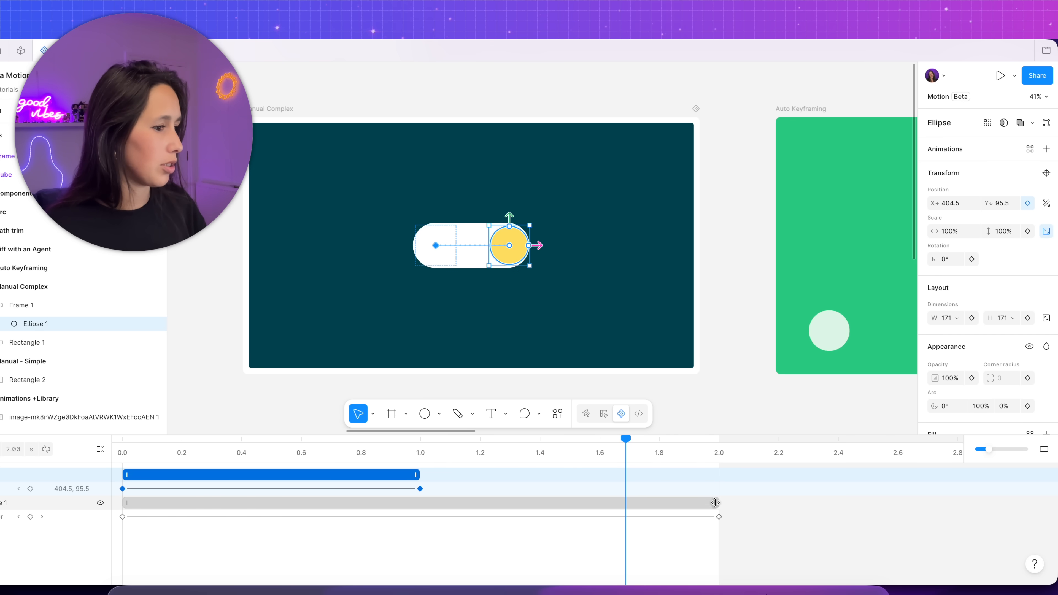
left_click_drag(714, 502, 418, 502)
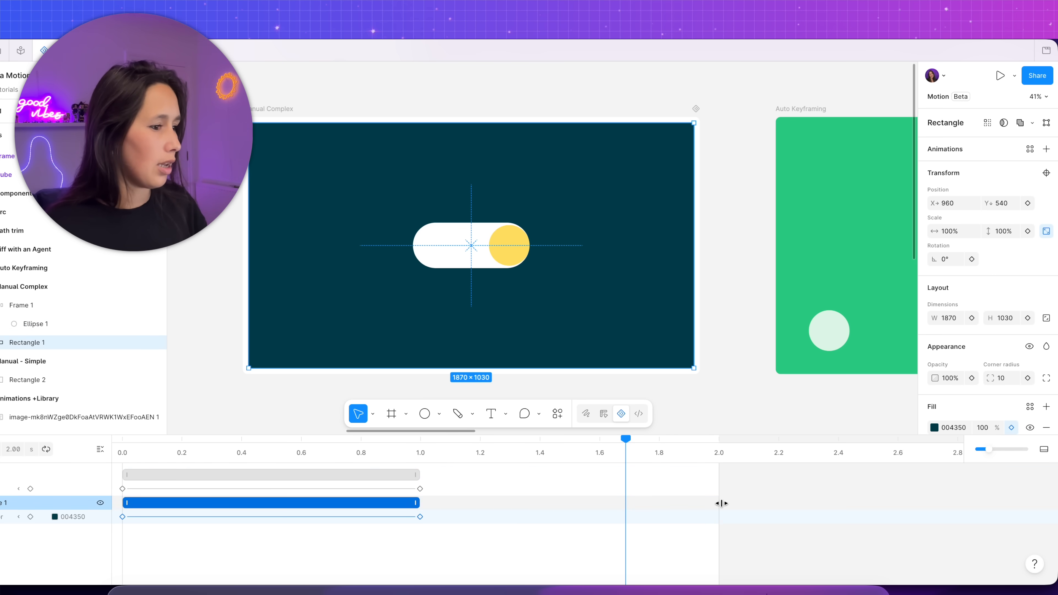
left_click_drag(713, 505, 421, 496)
Preview the shortened animation while collapsing and re-expanding the keyframe tracks in the timeline.
left_click(328, 453)
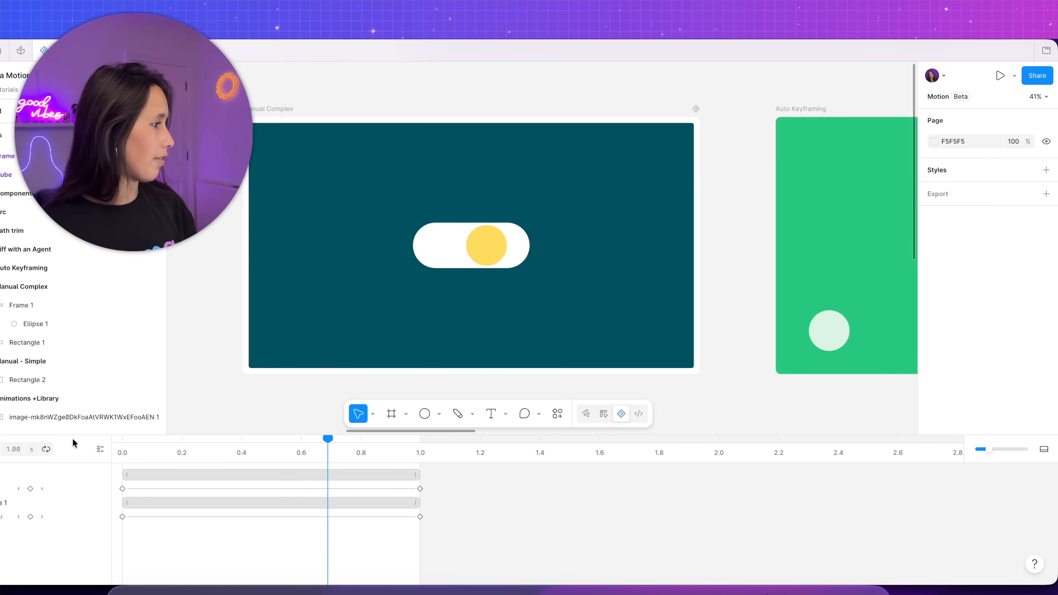
left_click(100, 448)
key("space")
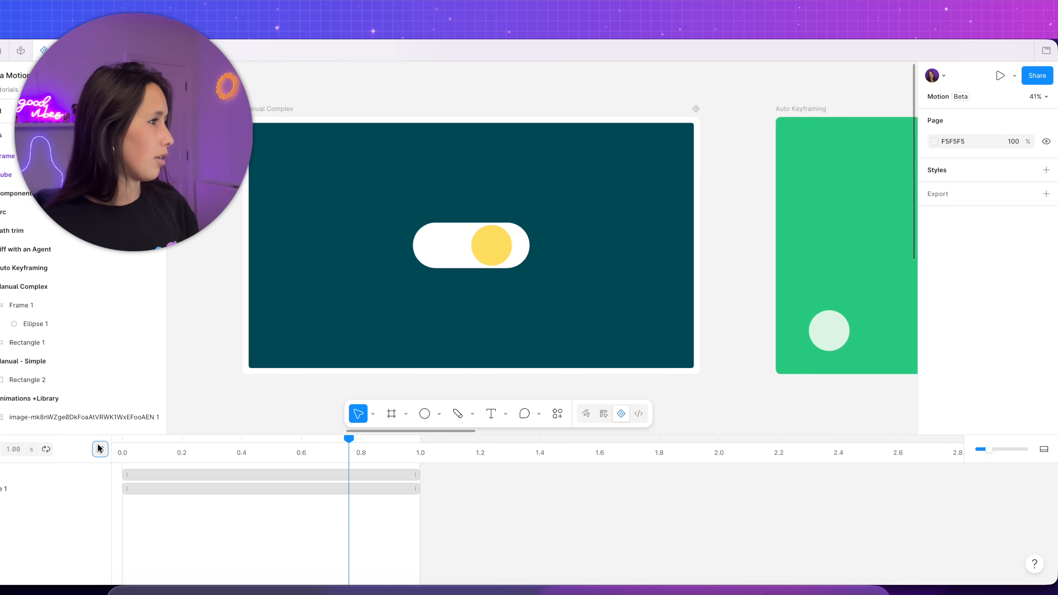
key("space")
left_click(99, 449)
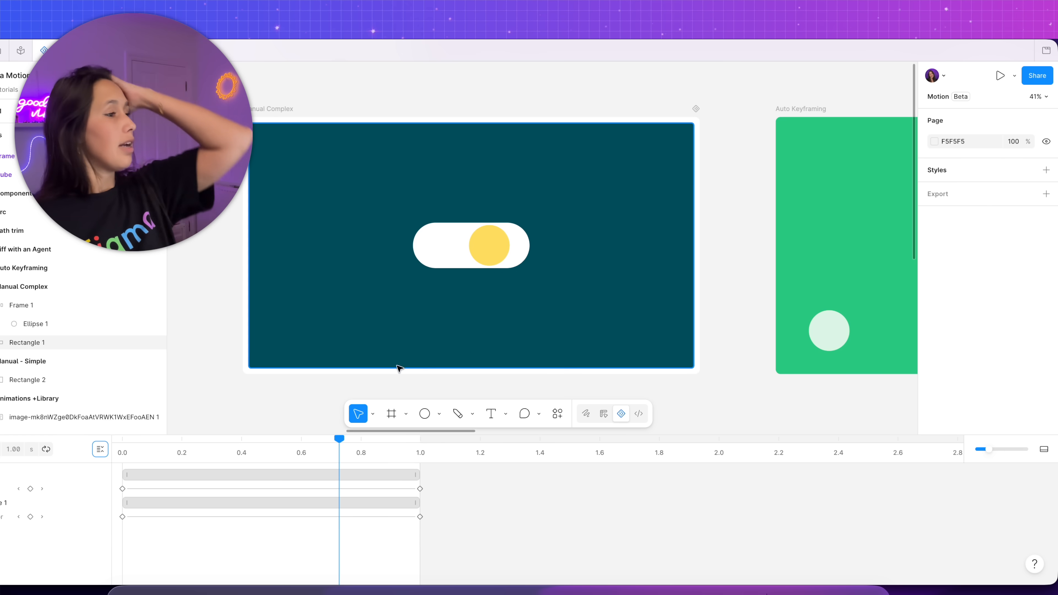
Detach the yellow circle's Block/Yellow fill style, and keyframe its FFE16A fill color at 0 s.
left_click_drag(337, 444, 78, 441)
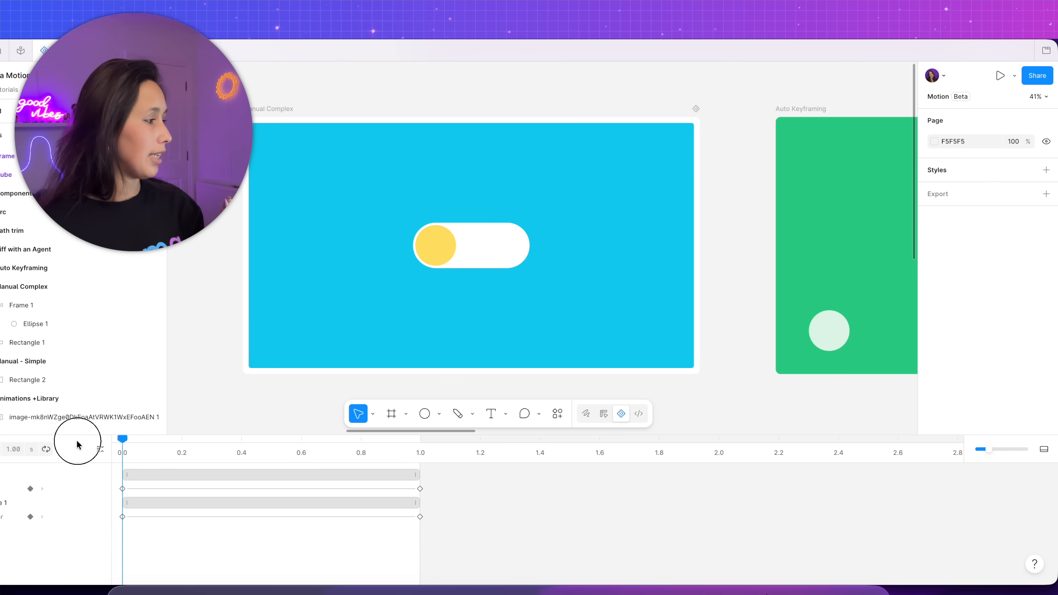
left_click(435, 245)
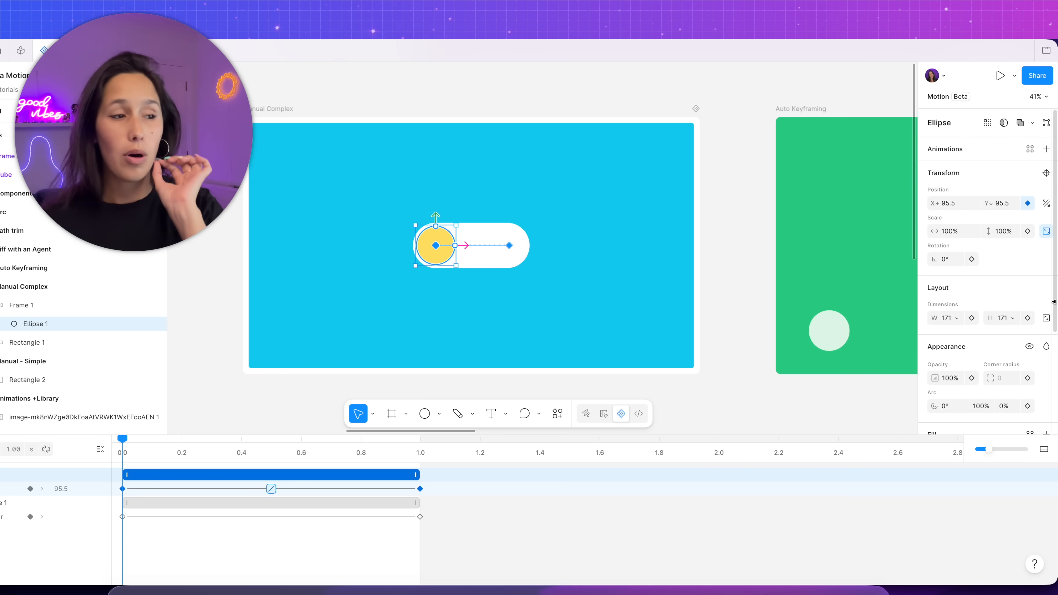
scroll(1045, 347, "down", 4)
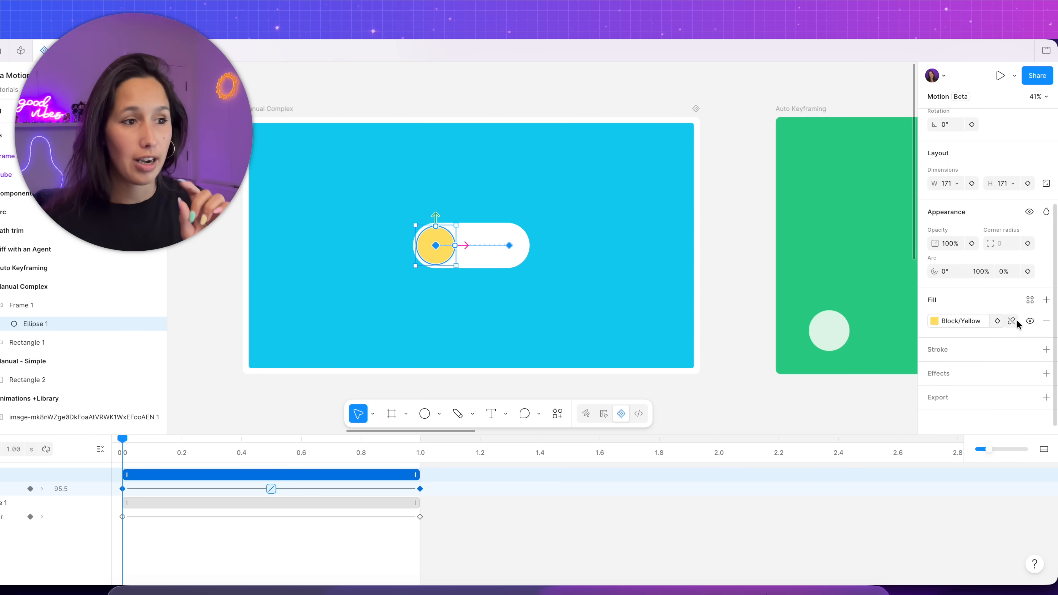
left_click(1005, 322)
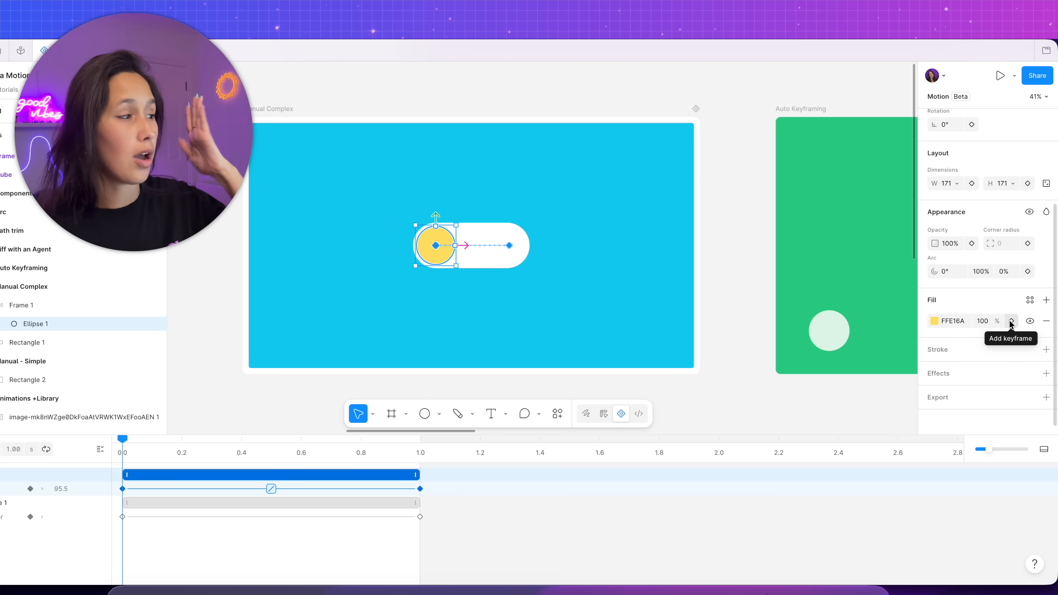
left_click(1012, 321)
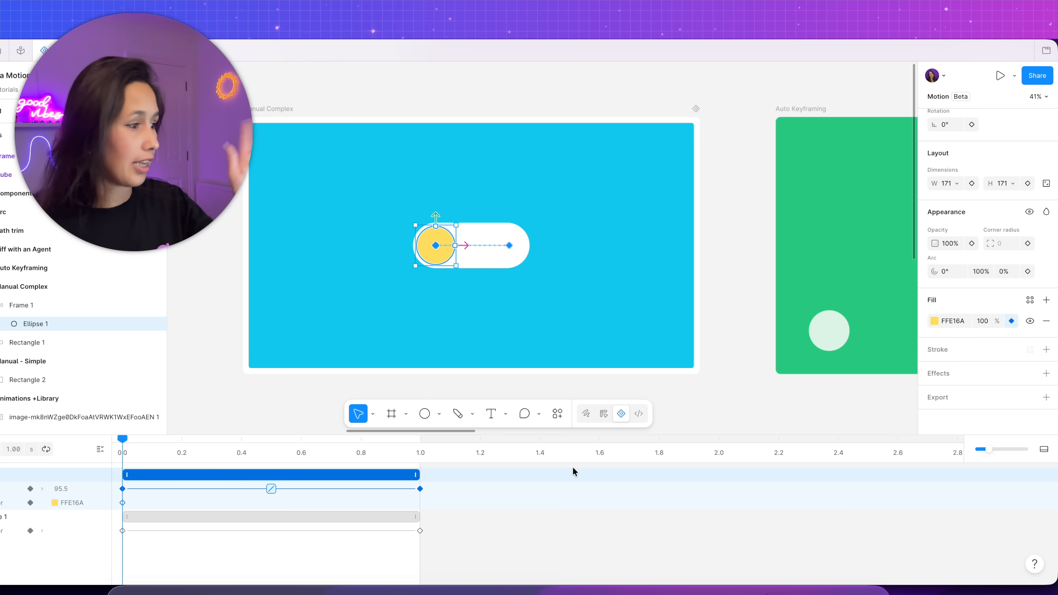
Change the toggle circle's fill to the dark purple 26007F at 1.0 s.
left_click_drag(120, 441, 420, 440)
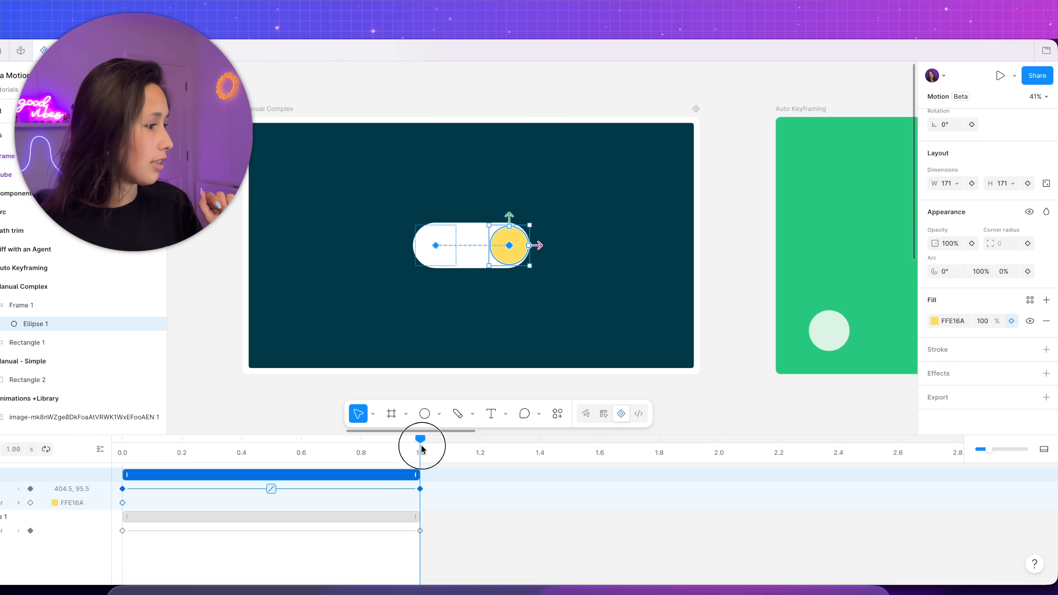
left_click(932, 323)
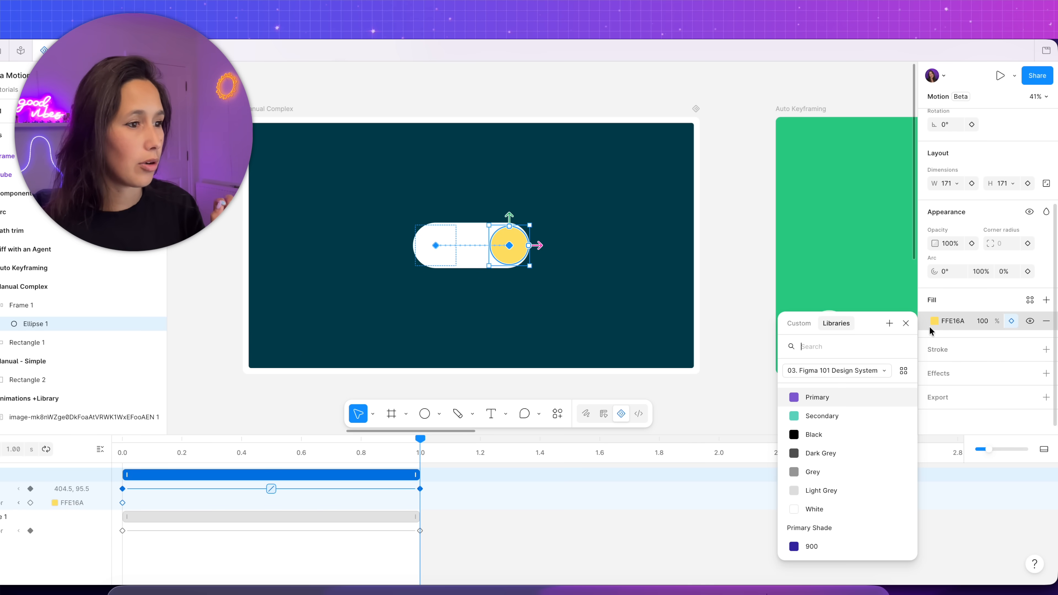
left_click(795, 323)
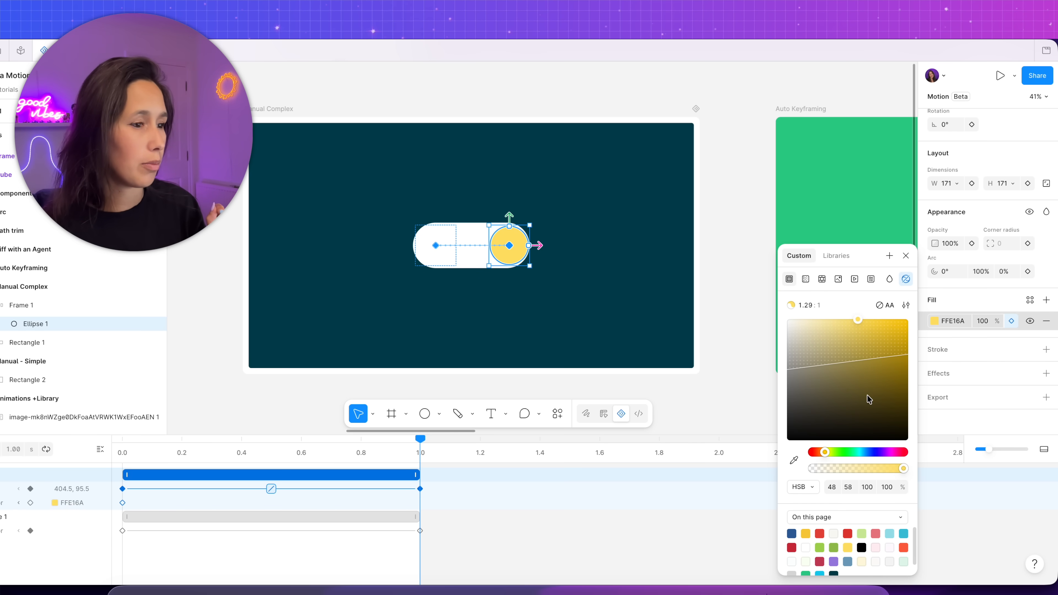
left_click_drag(879, 392, 906, 378)
left_click(727, 406)
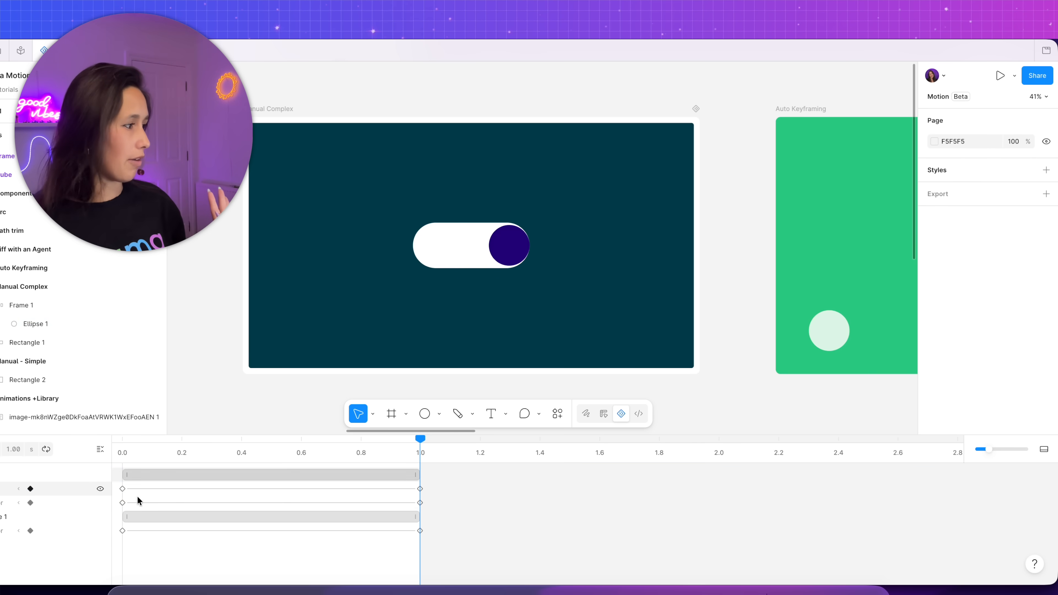
Preview the toggle animation from the start, set playback to Play once, and switch to the following playback mode for another preview.
left_click(125, 436)
key("space")
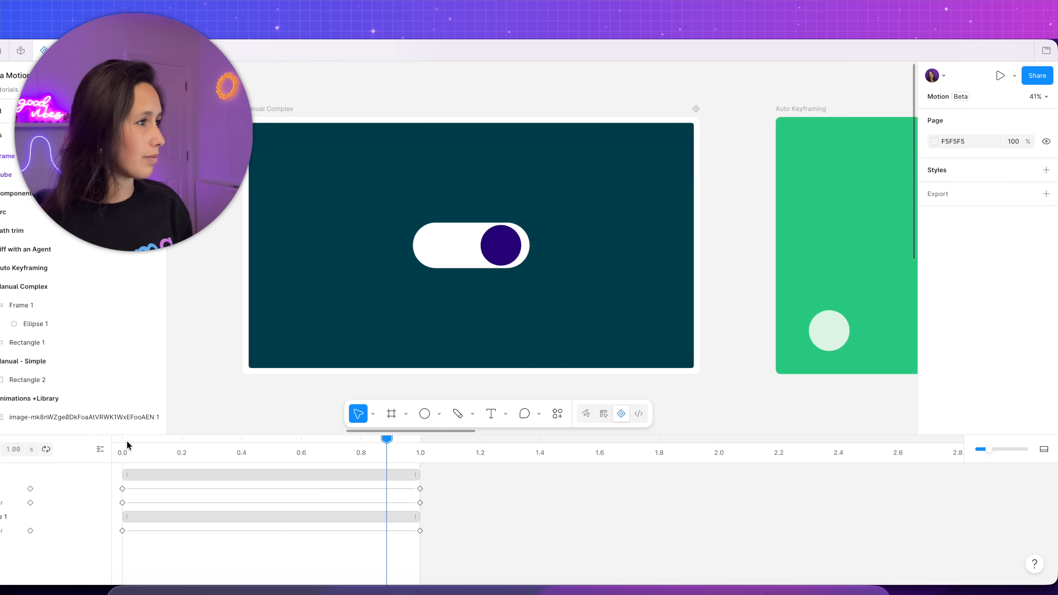
left_click(46, 449)
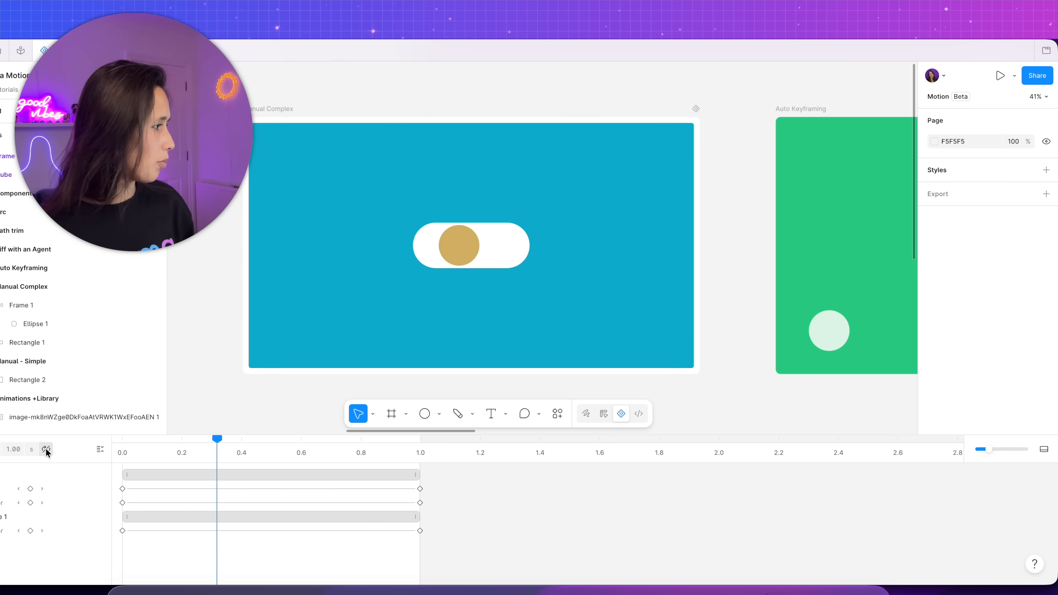
key("space")
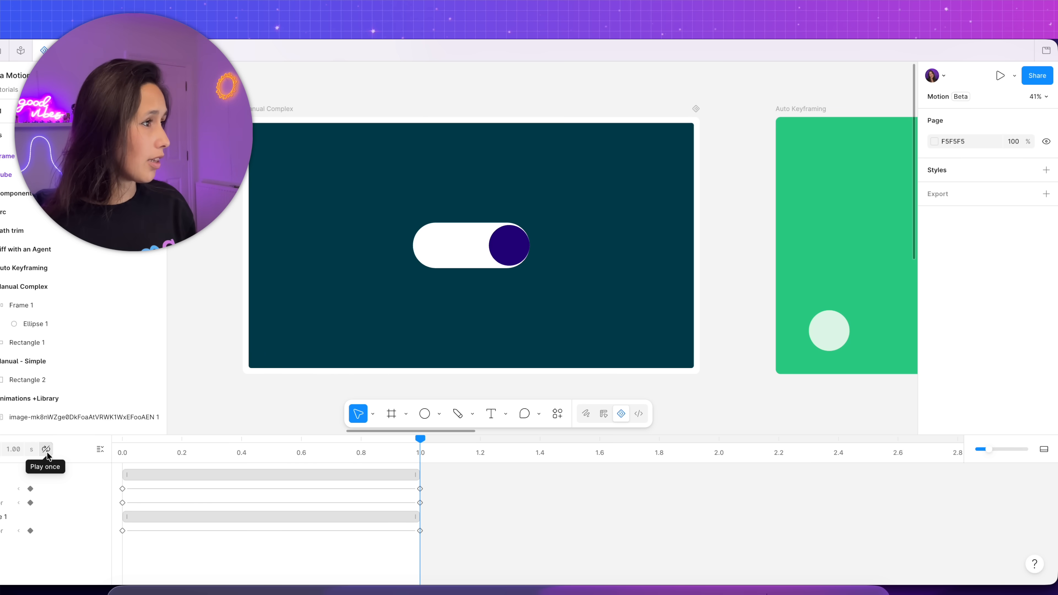
left_click(46, 449)
key("space")
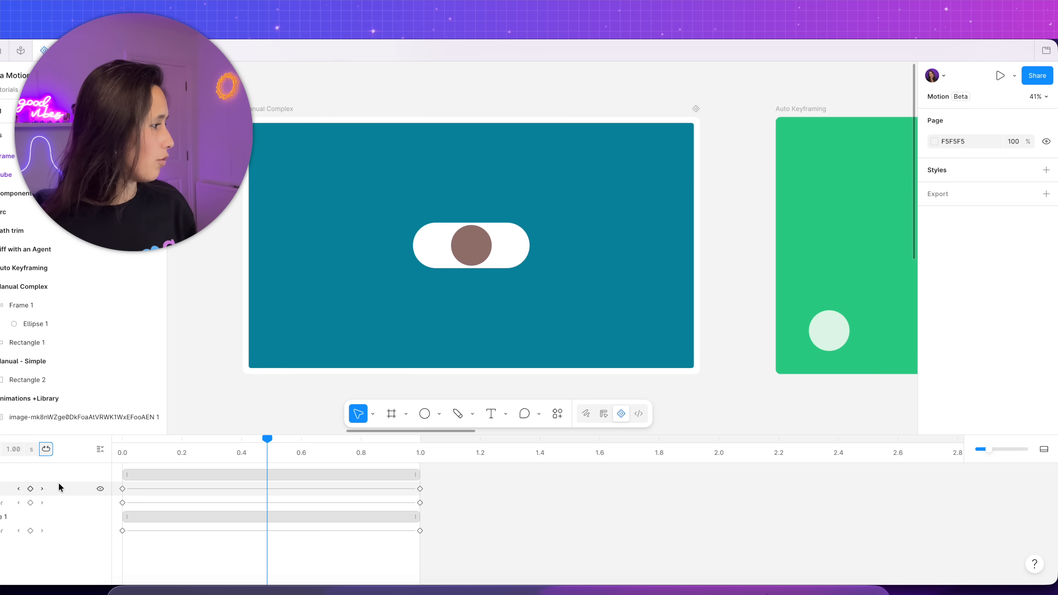
Move the toggle circle to X 389.5, Y 95.5 at its 1.0 s position keyframe, and replay the animation from the start.
left_click(42, 488)
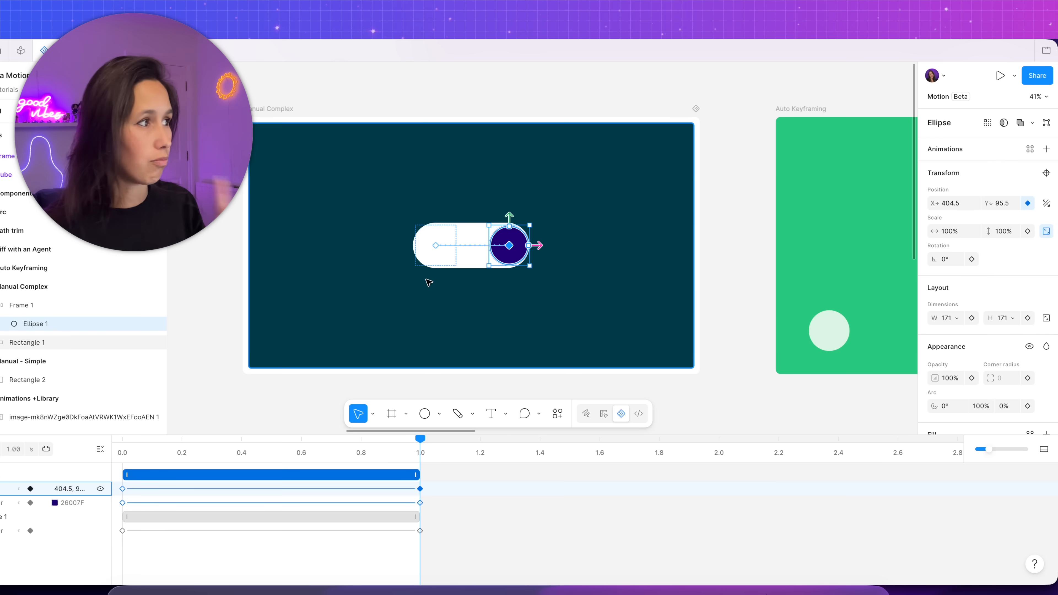
left_click_drag(509, 244, 505, 243)
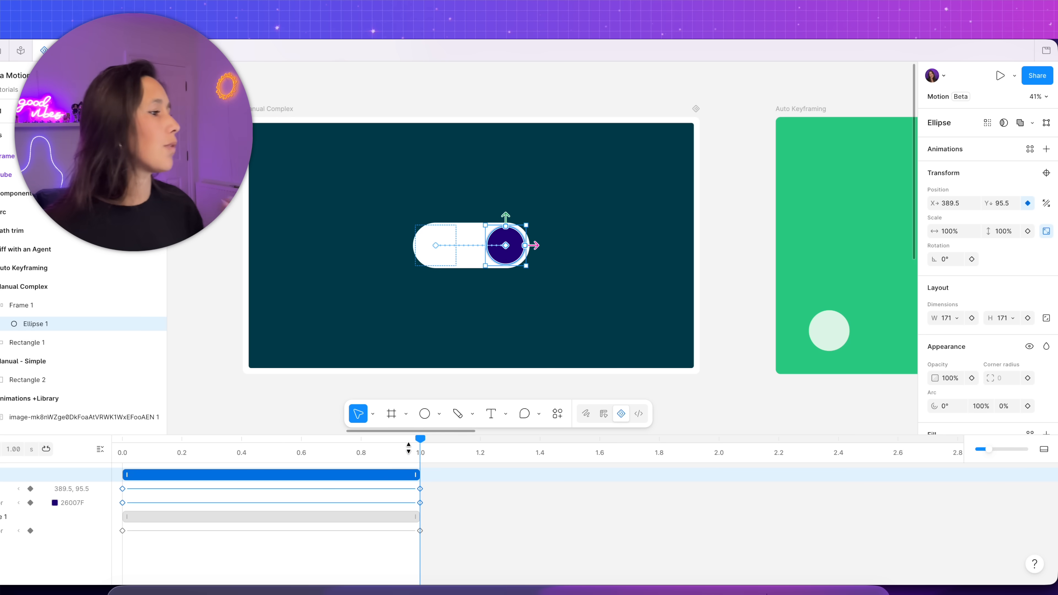
left_click_drag(423, 440, 20, 471)
key("space")
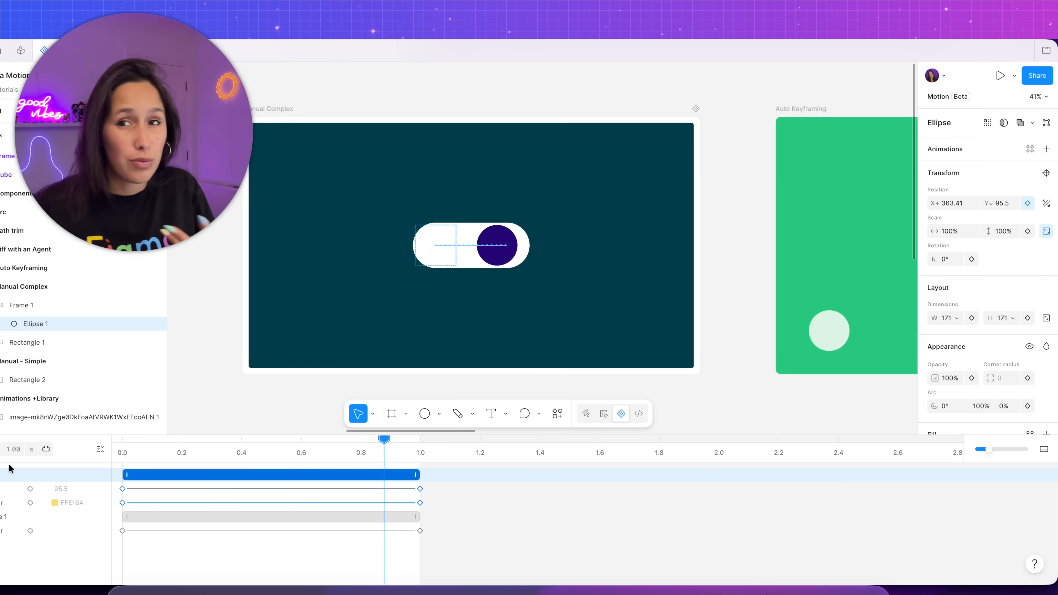
key("space")
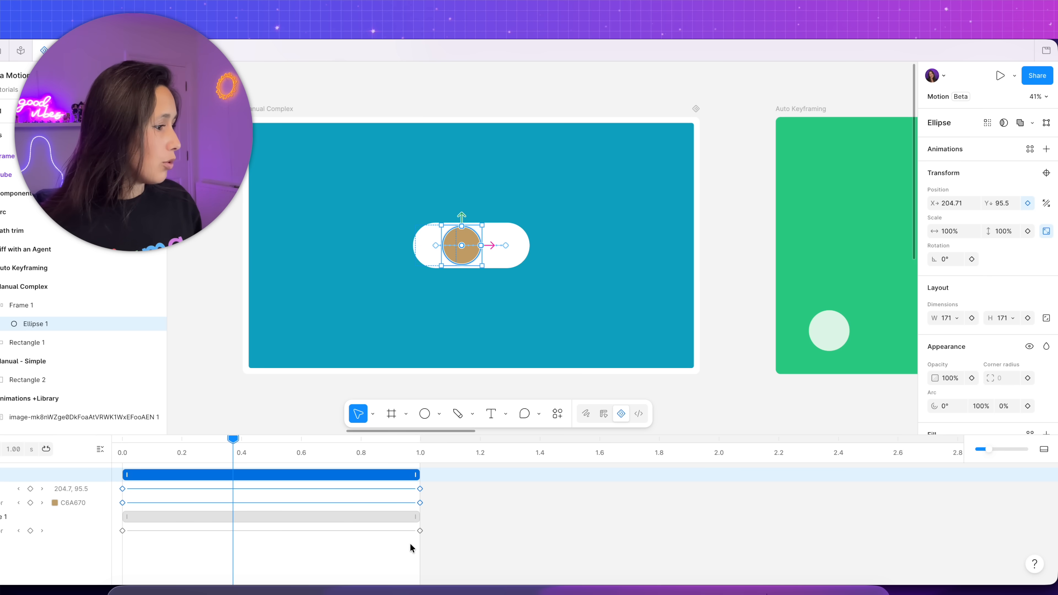
Extend the timeline duration to 1.21 s, and shift the circle's and rectangle's animation bars together to start at about 0.1 s.
left_click_drag(421, 543, 482, 538)
left_click(109, 479, "shift")
left_click_drag(168, 480, 193, 479)
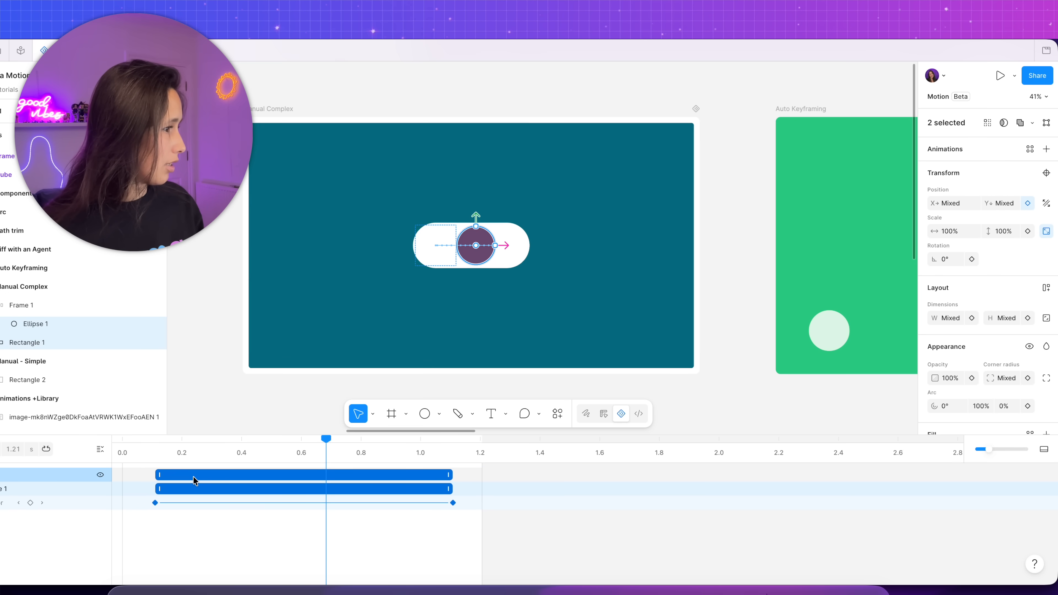
key("space")
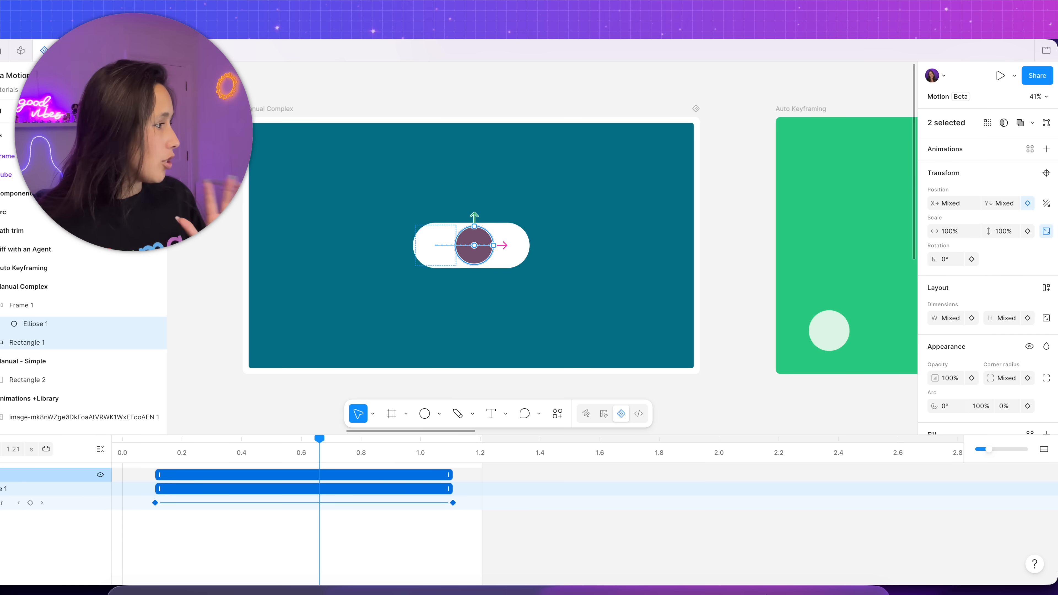
Set the easing between the toggle circle's position keyframes to the Ease in and out back preset.
left_click(36, 323)
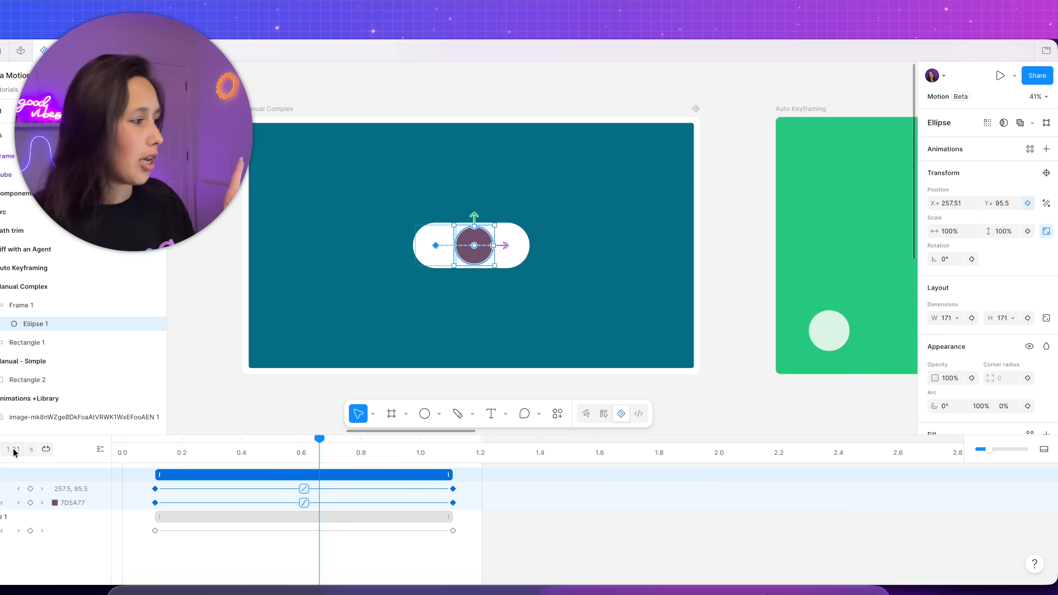
left_click(285, 488)
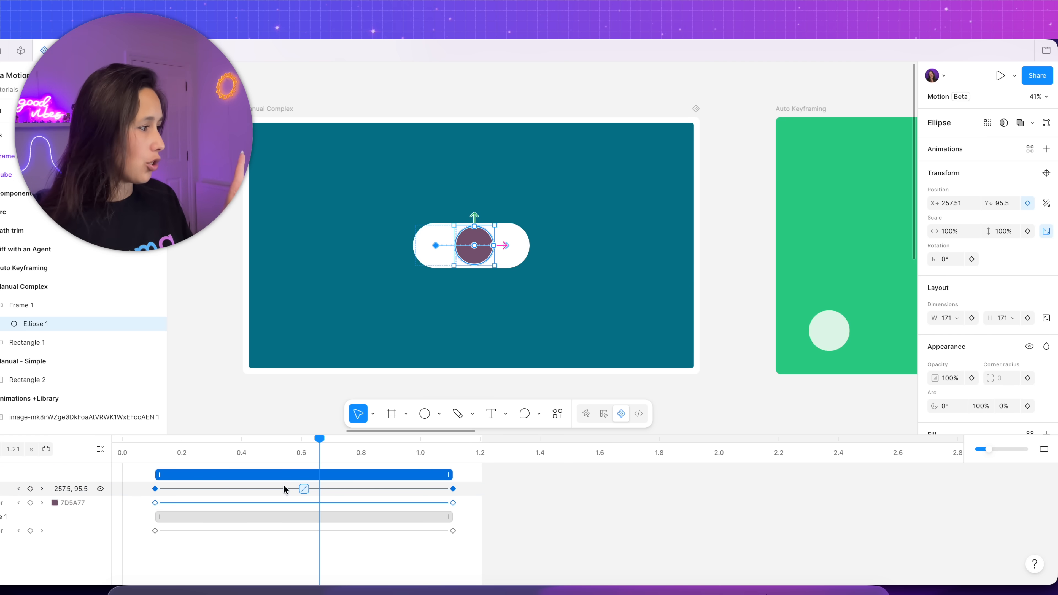
left_click(303, 490)
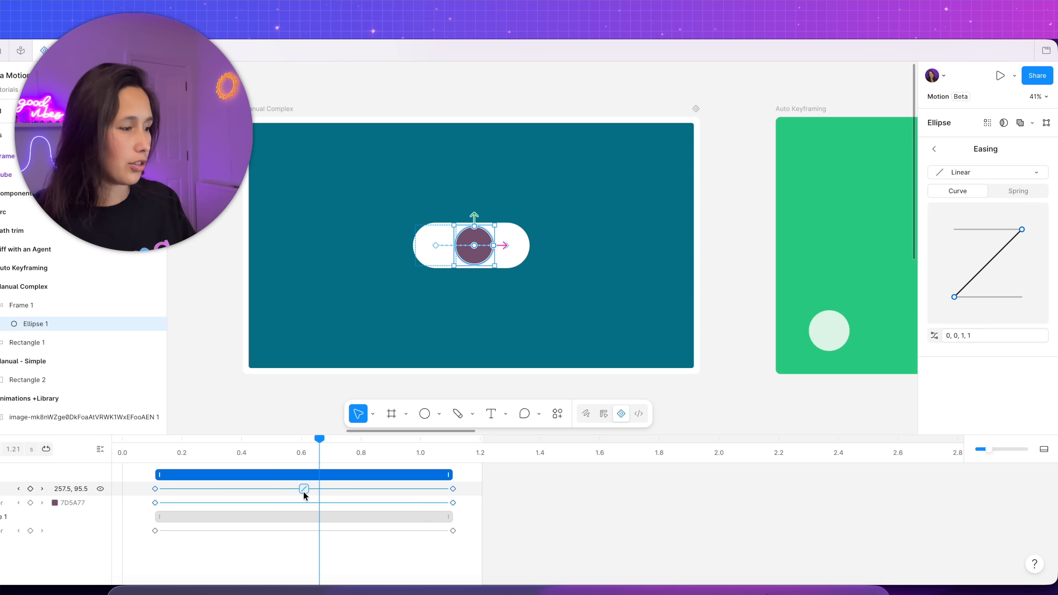
left_click(1014, 174)
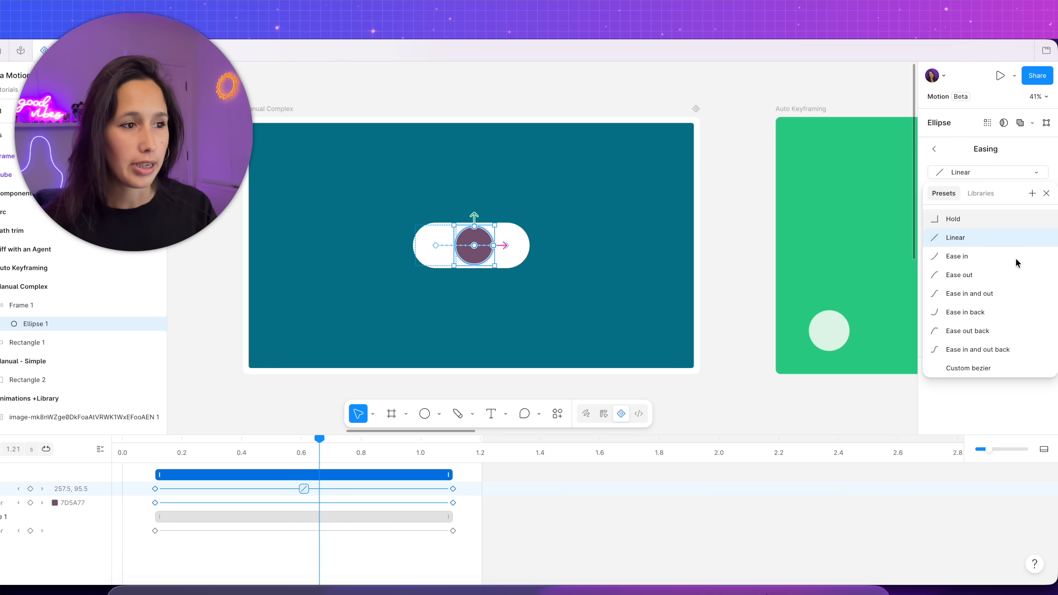
left_click(1000, 345)
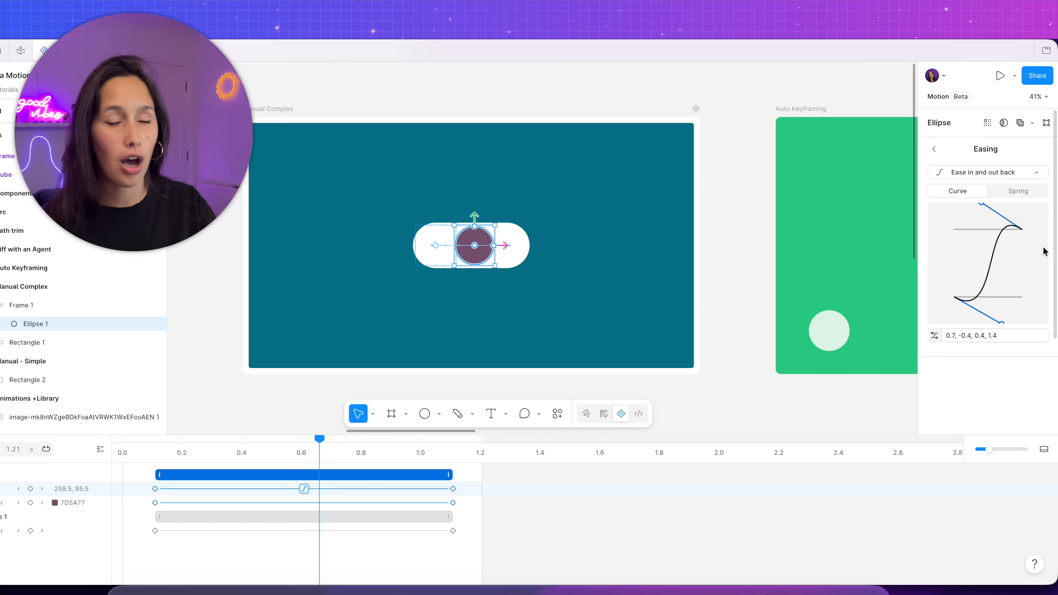
Play and scrub the toggle animation from its first keyframes to examine the circle's eased movement.
left_click(154, 445)
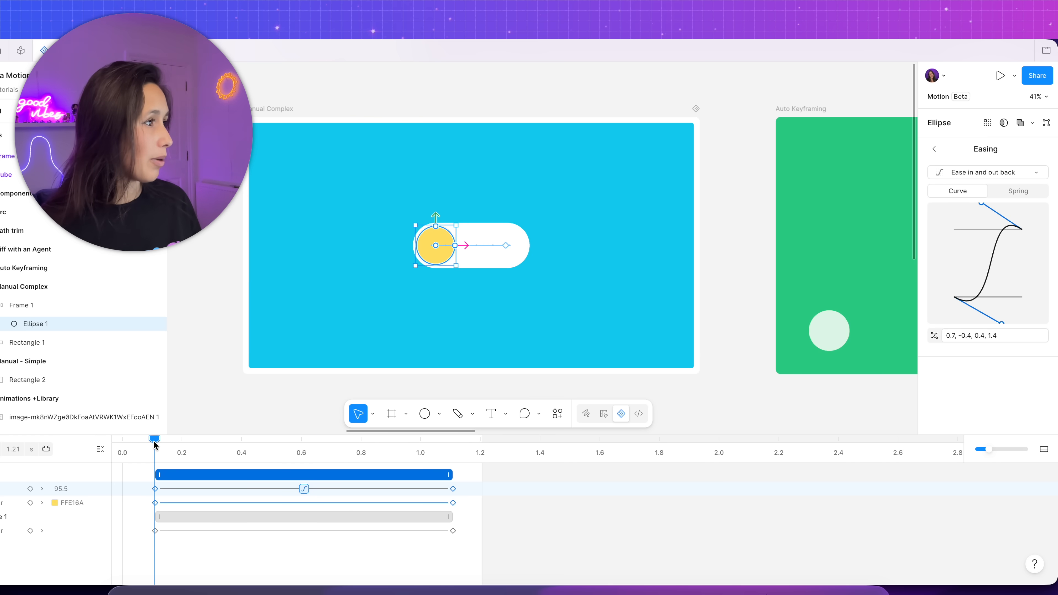
key("space")
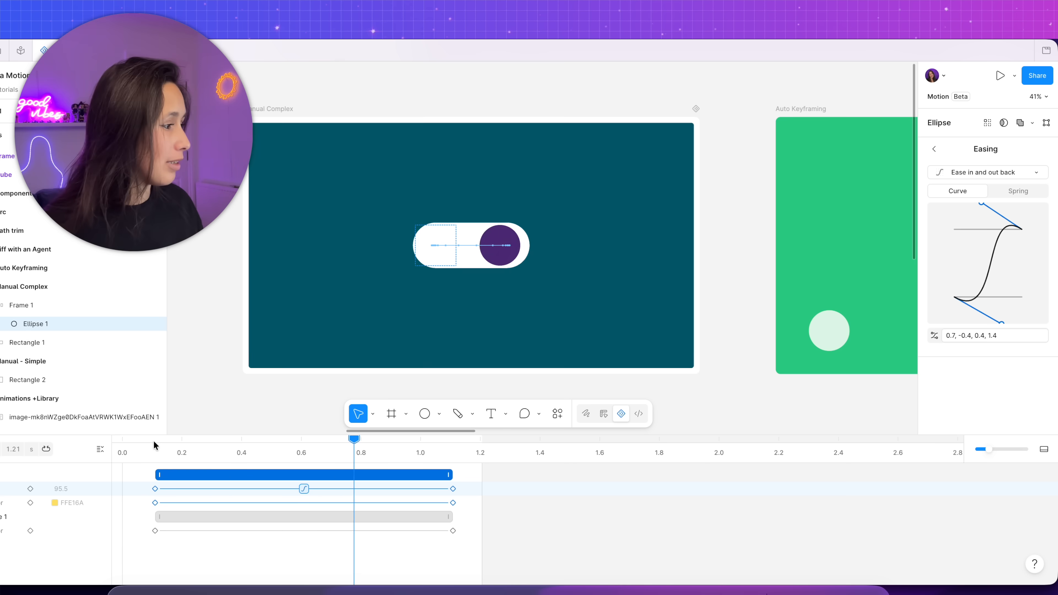
key("space")
left_click(301, 445)
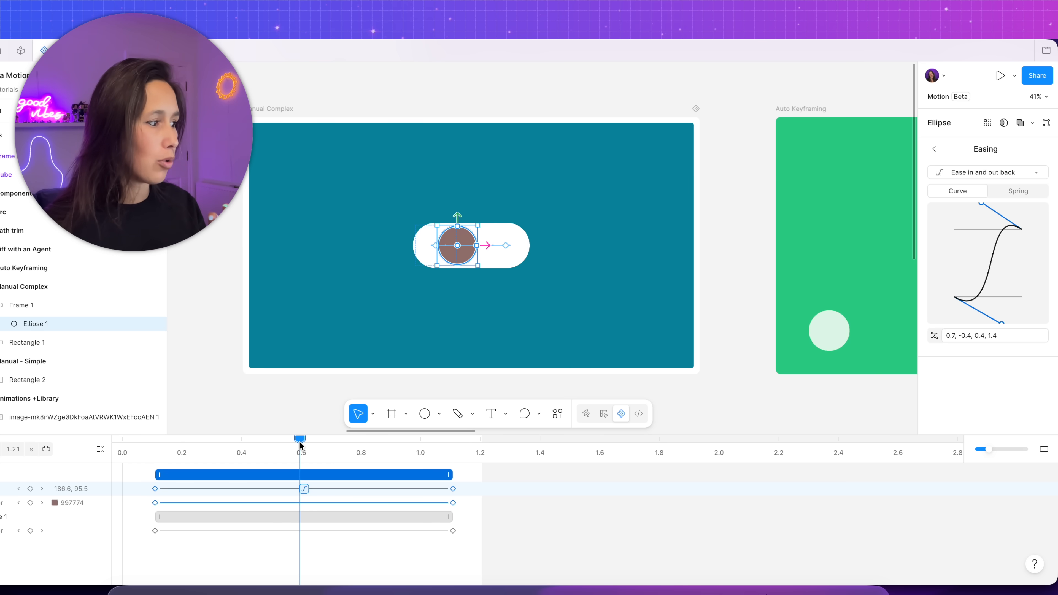
left_click_drag(300, 445, 154, 440)
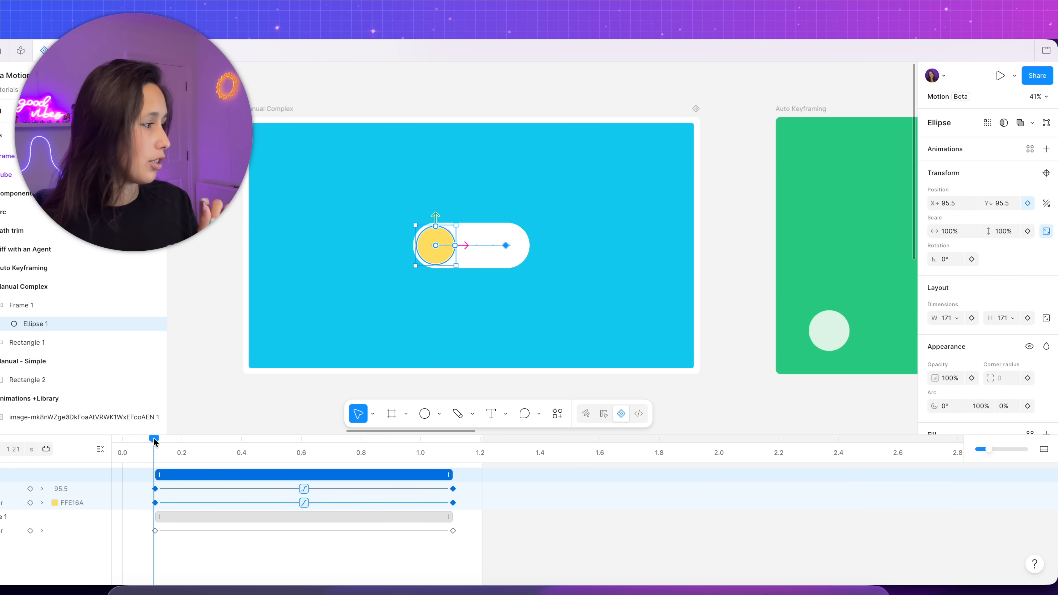
Add 100% scale keyframes to the toggle circle at its first and last position keyframes.
left_click(30, 488)
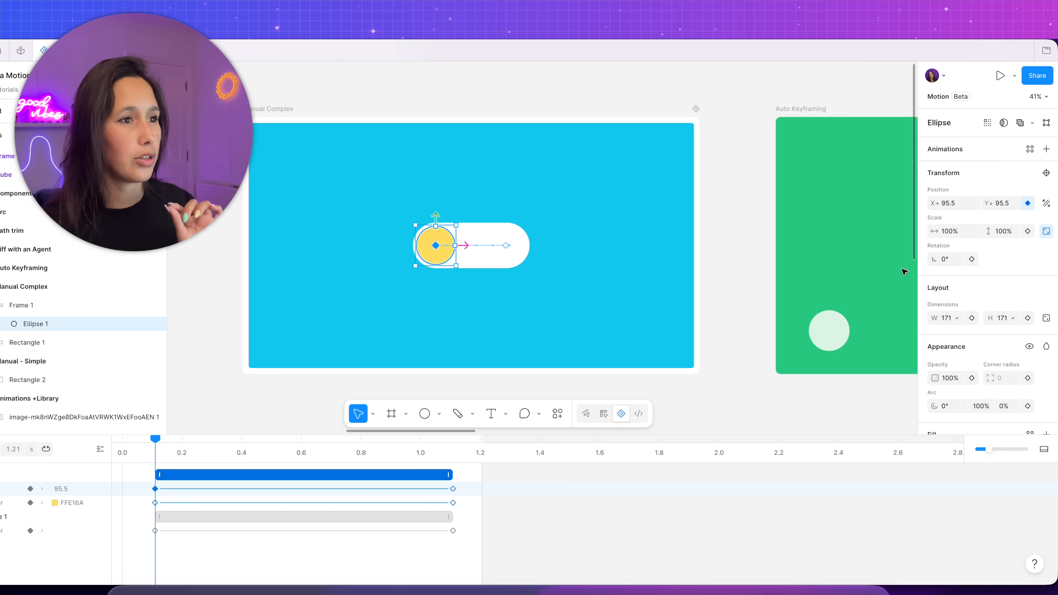
left_click(1027, 231)
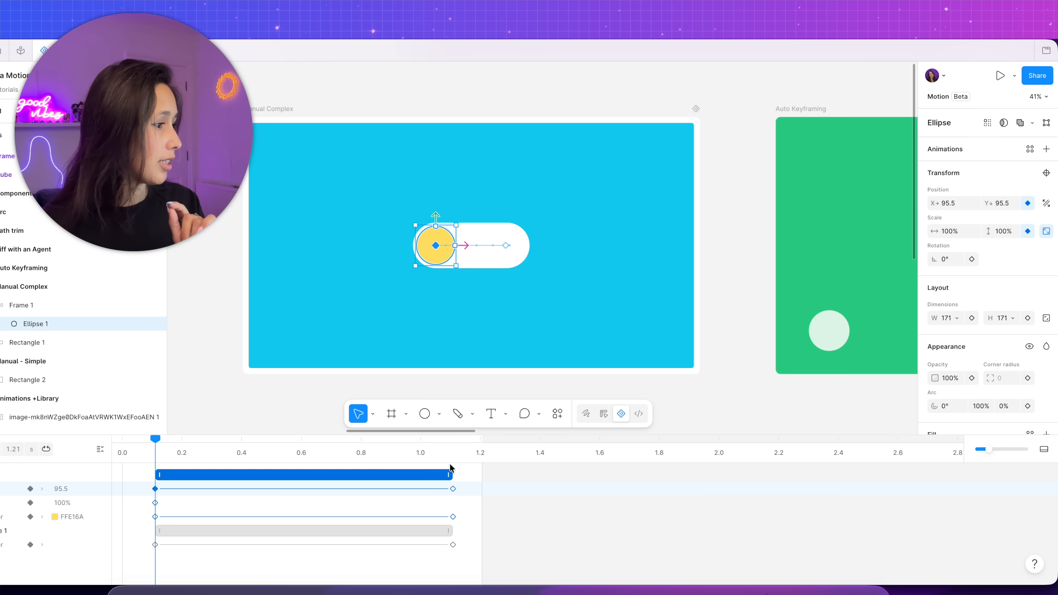
left_click(43, 488)
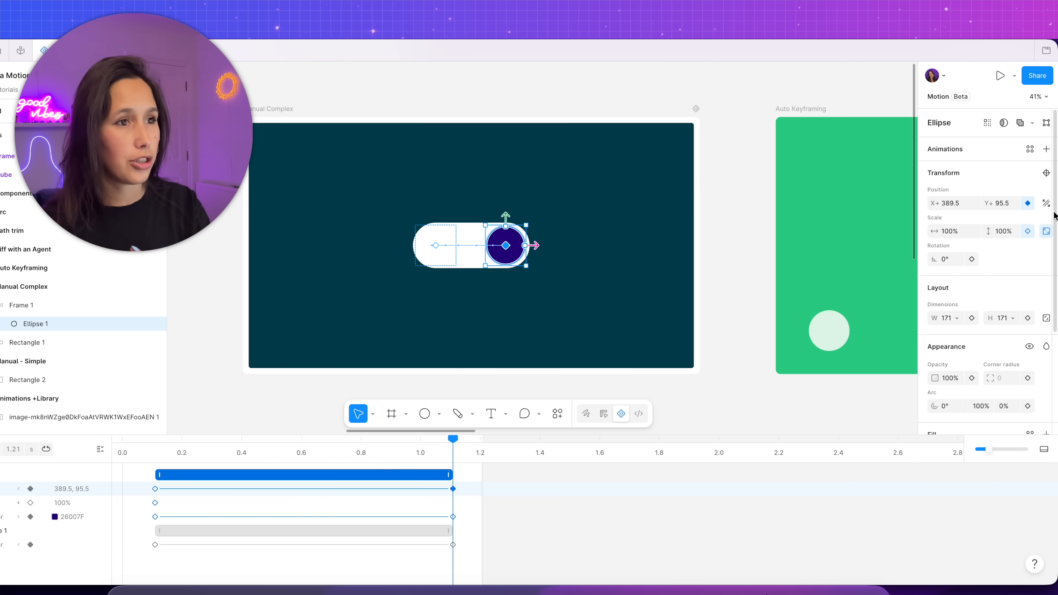
left_click(1027, 232)
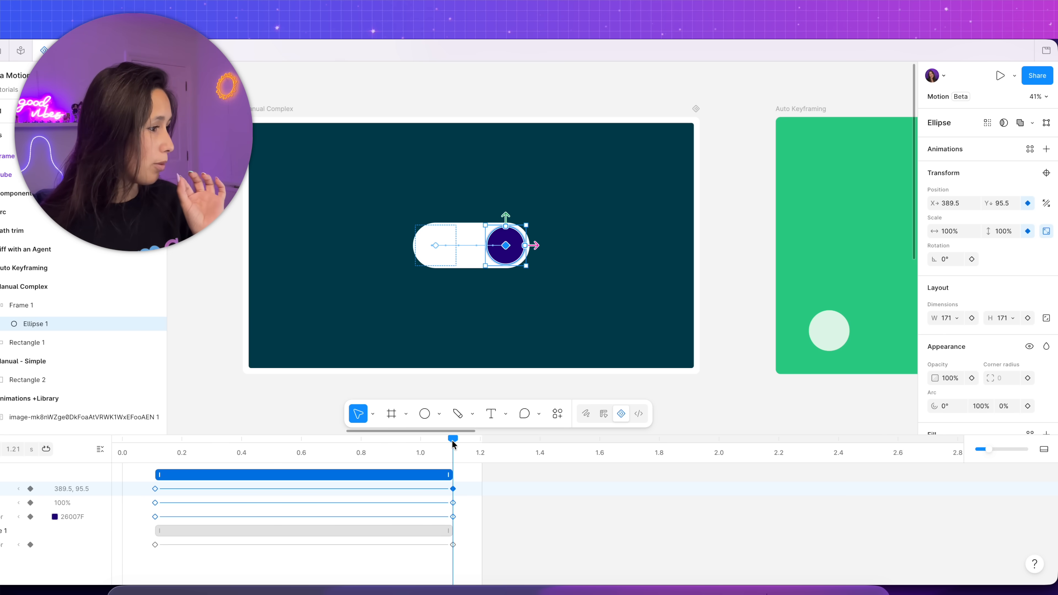
Set the toggle circle's scale to 50% at about 0.65 s, and replay the animation from its first keyframes.
left_click_drag(452, 442, 315, 442)
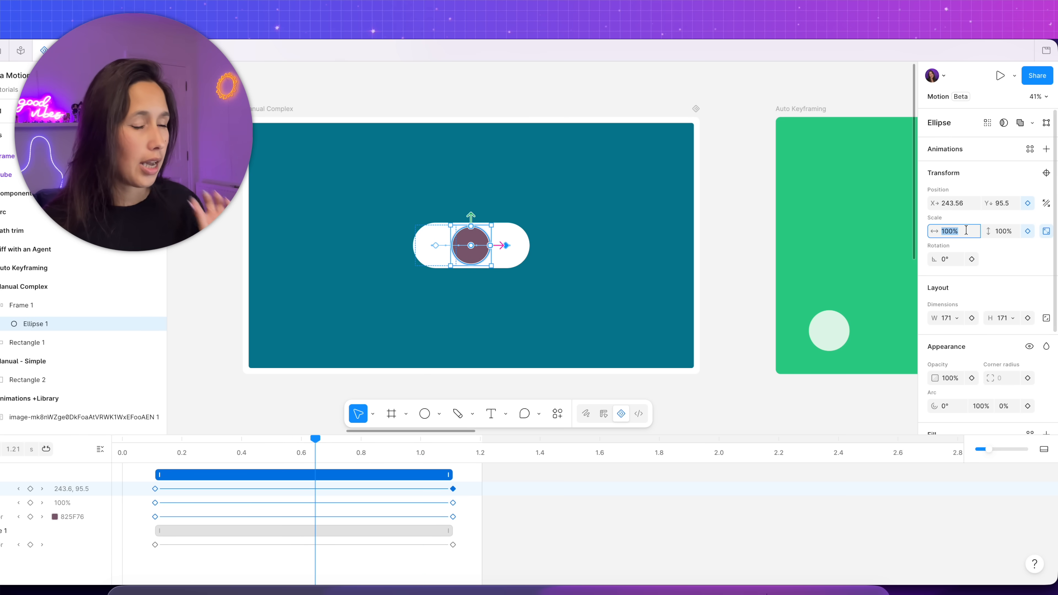
type("50")
key("Return")
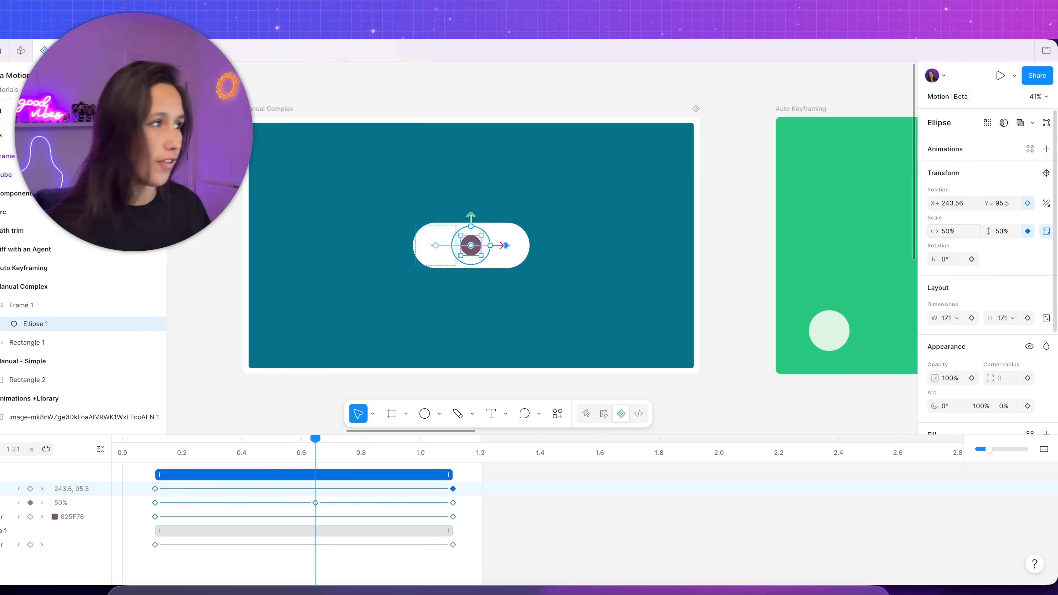
left_click(155, 454)
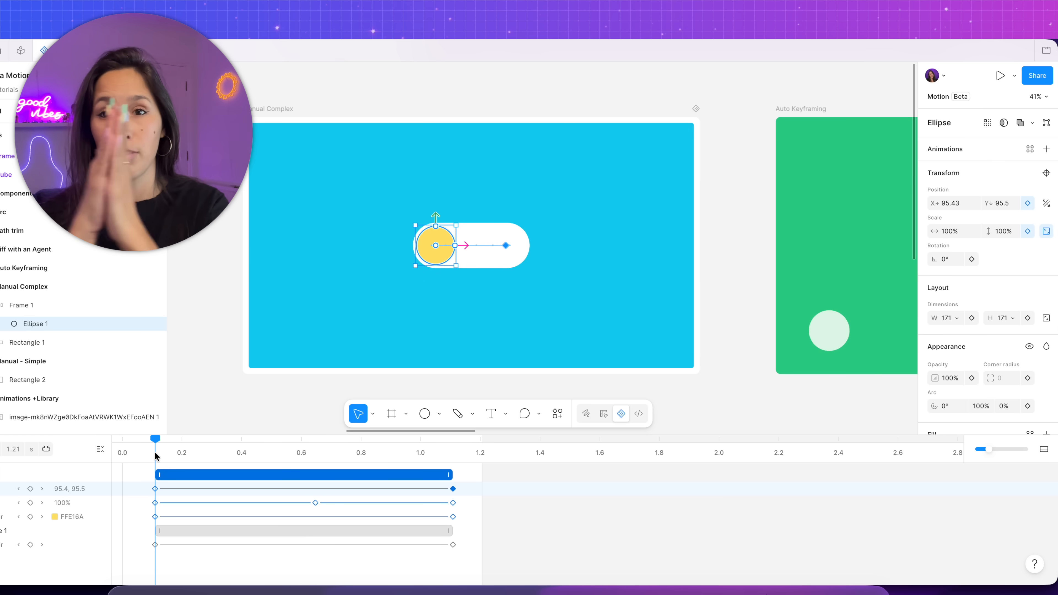
key("space")
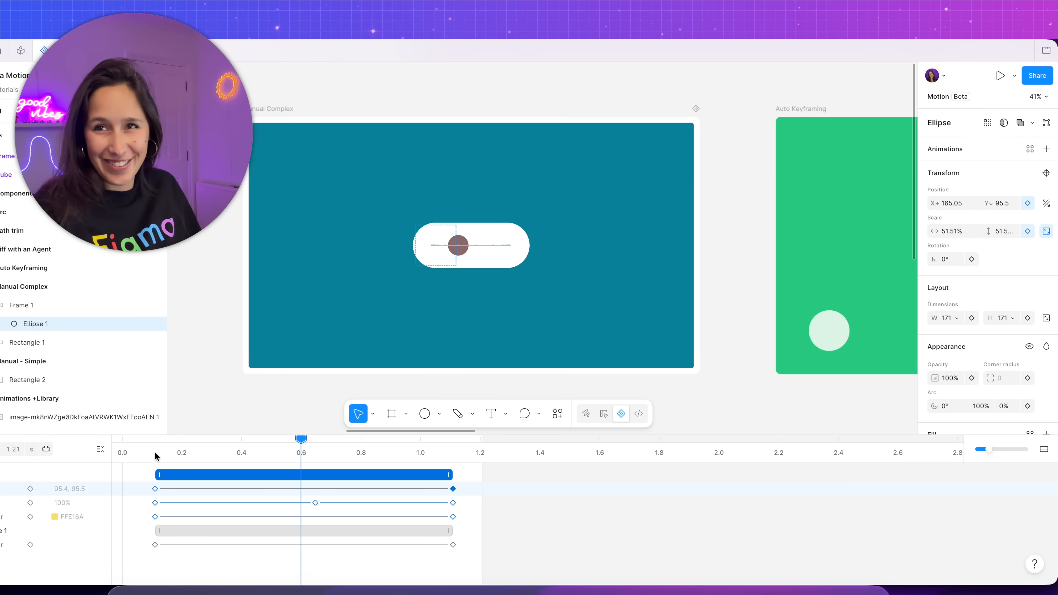
key("space")
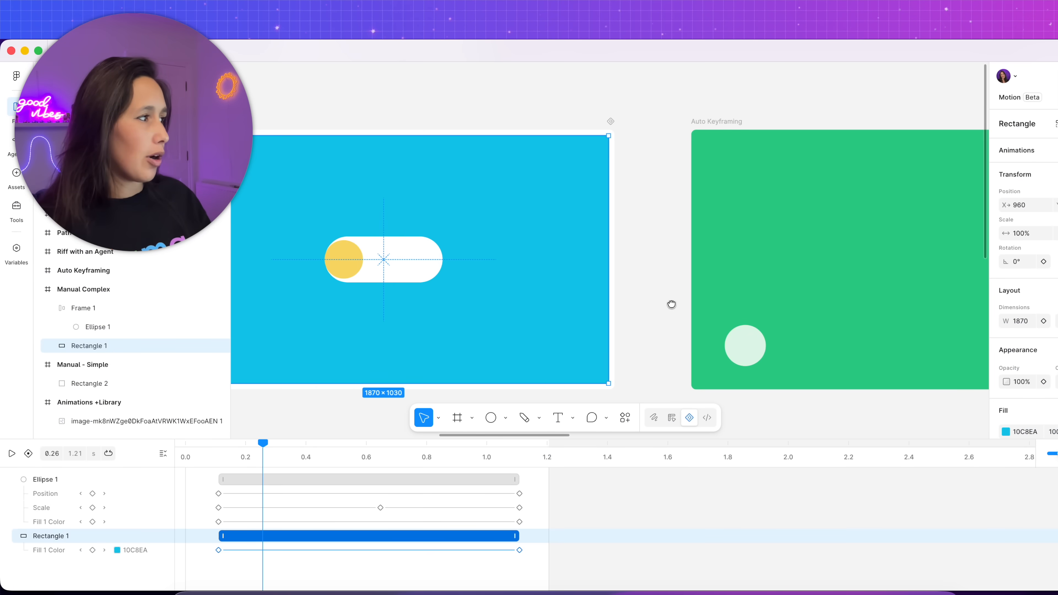
Select the Auto Keyframing frame and turn on auto-keyframing for its timeline.
left_click_drag(671, 304, 582, 304)
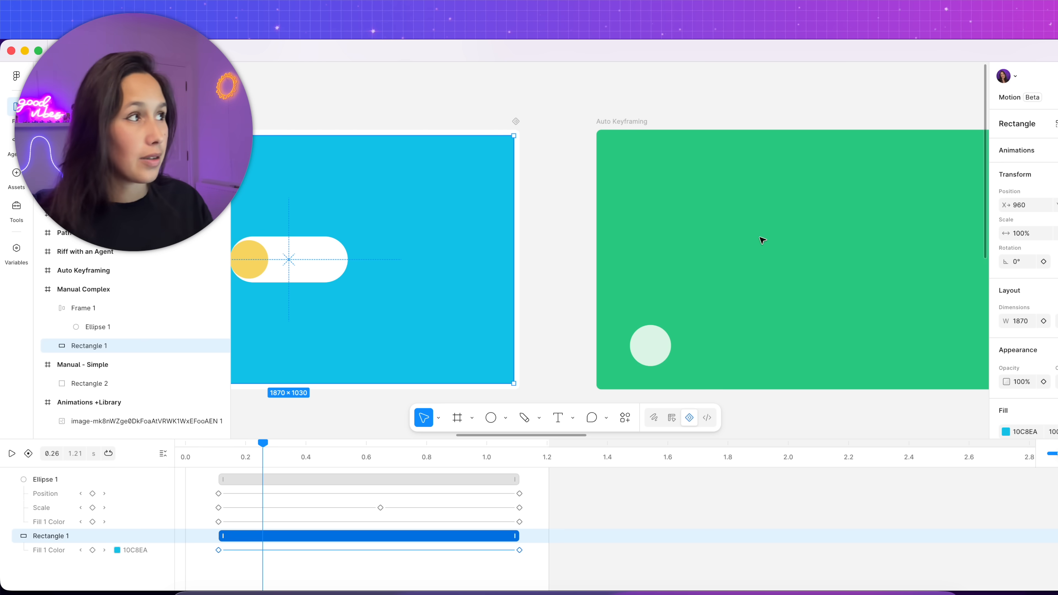
left_click_drag(772, 232, 567, 221)
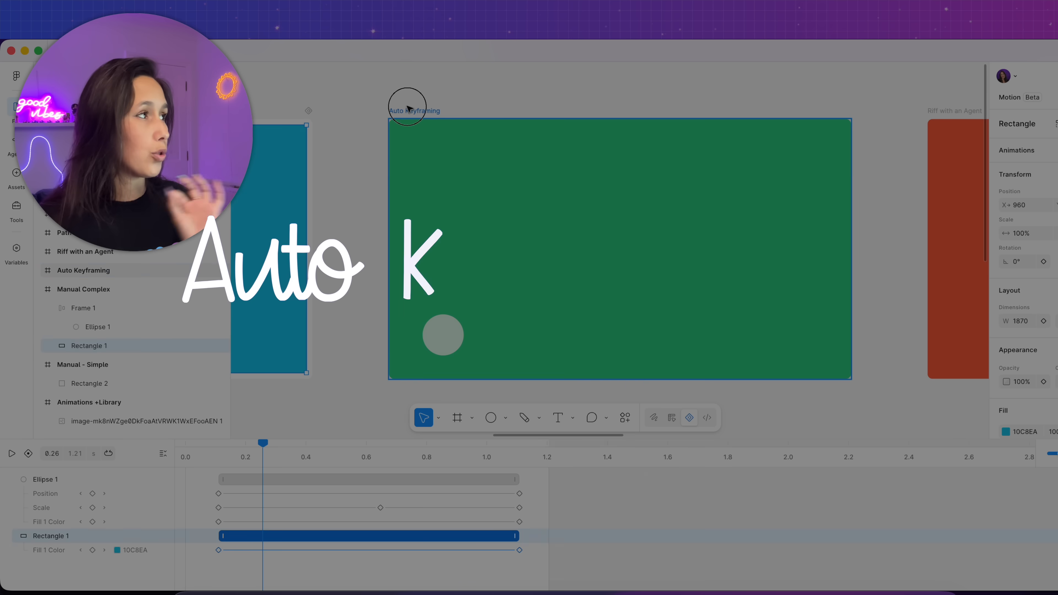
left_click(407, 109)
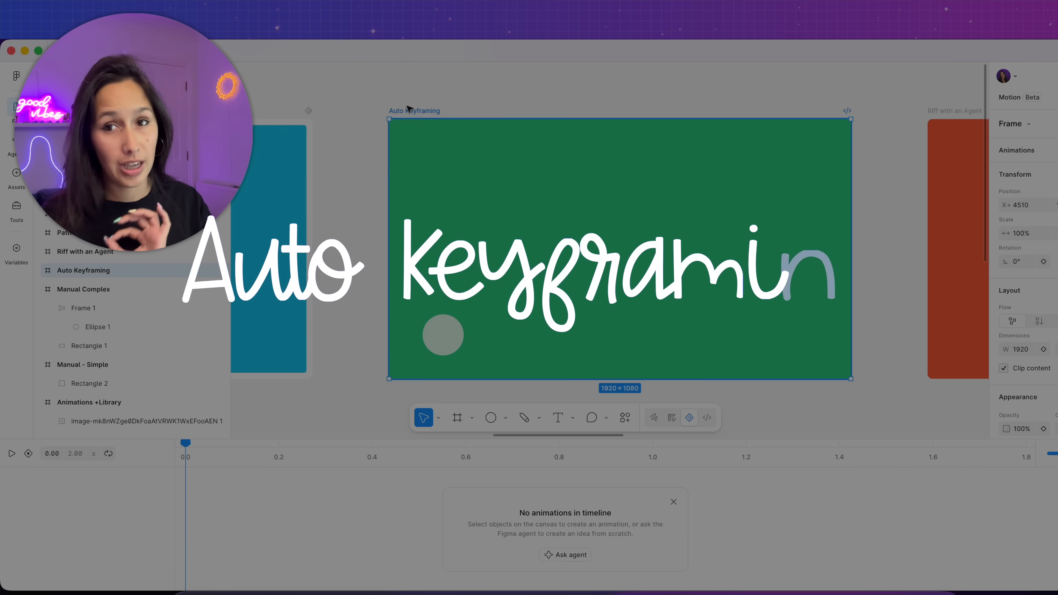
left_click_drag(428, 112, 368, 104)
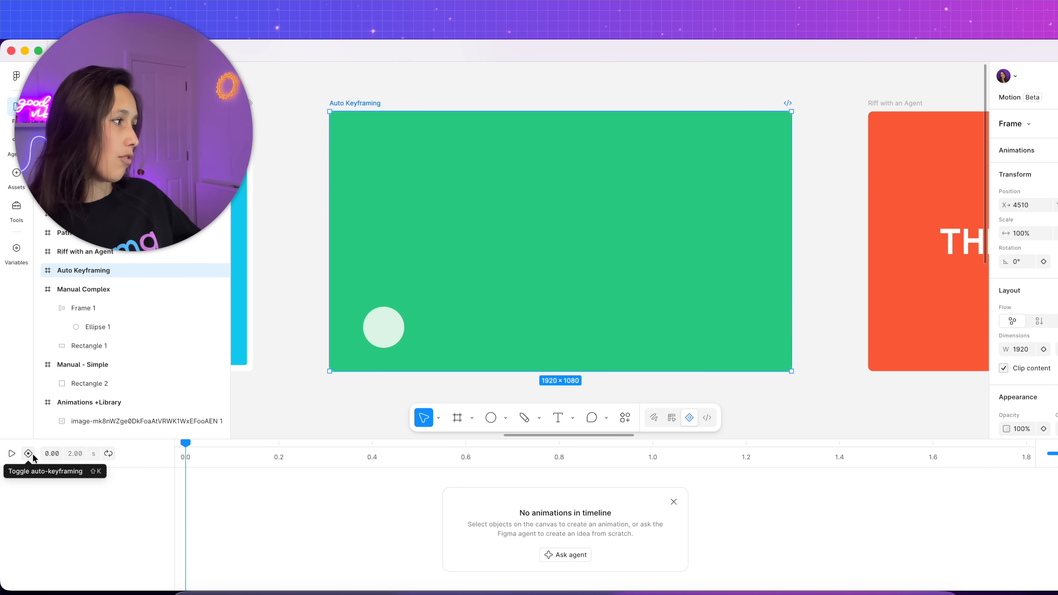
left_click(32, 454)
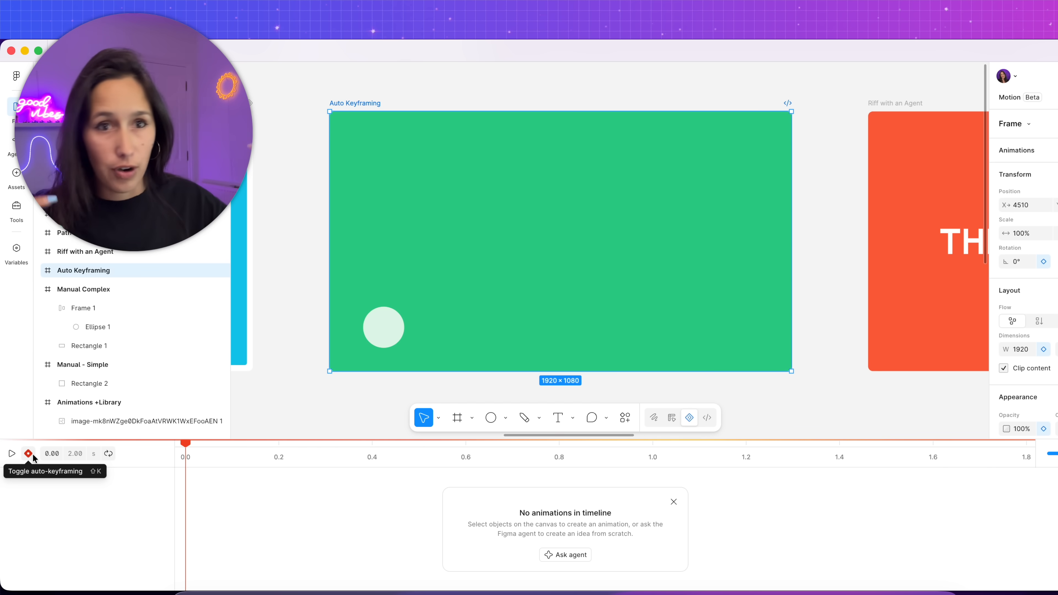
At 0.39 s, move the pale circle to about X 804.5, Y 383.5 and enlarge it to about 355 wide and high.
left_click(386, 341)
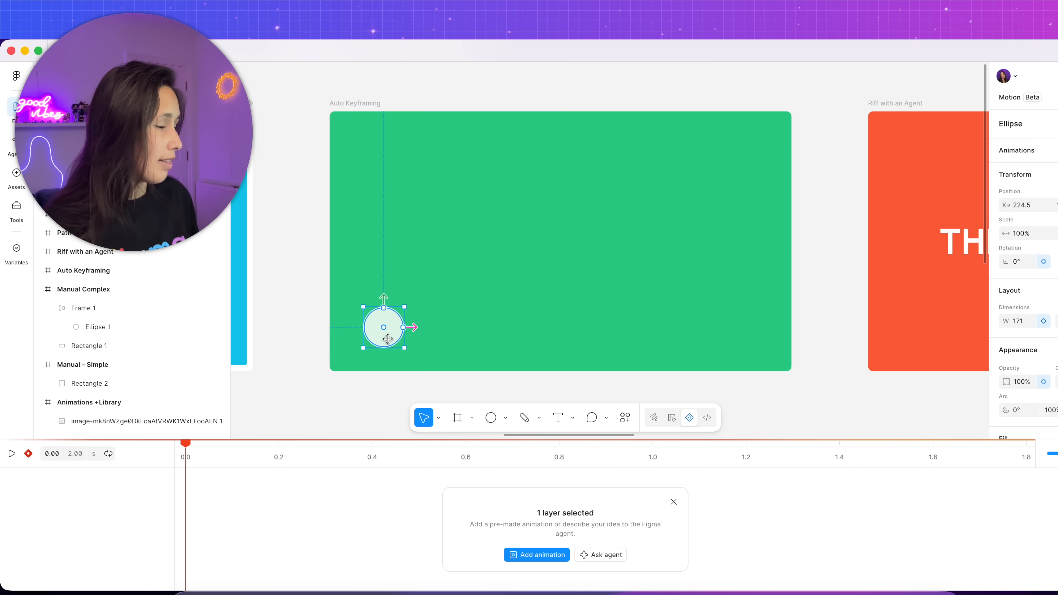
left_click(369, 446)
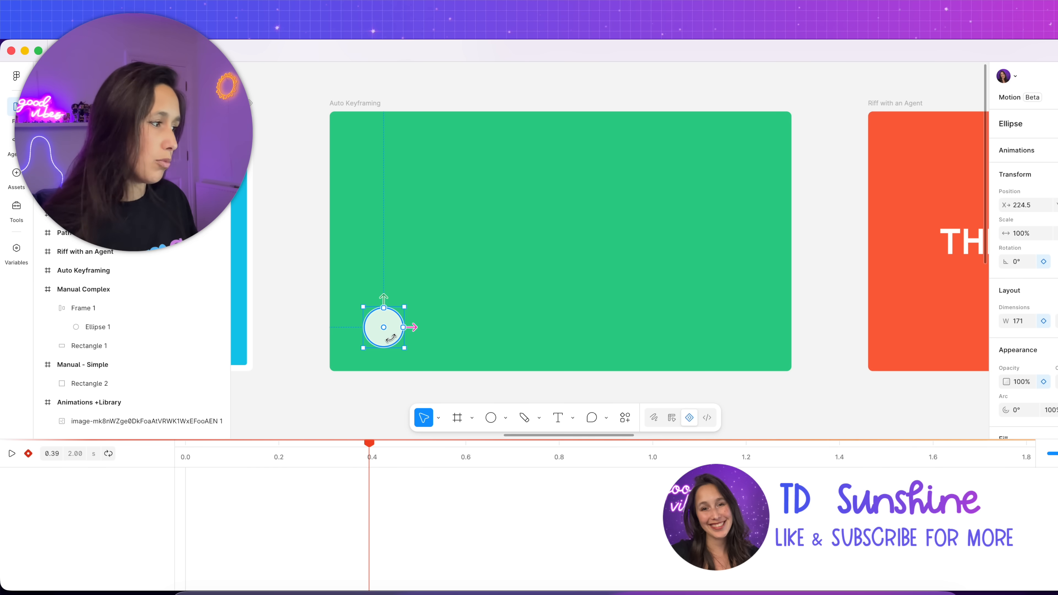
left_click_drag(389, 339, 587, 268)
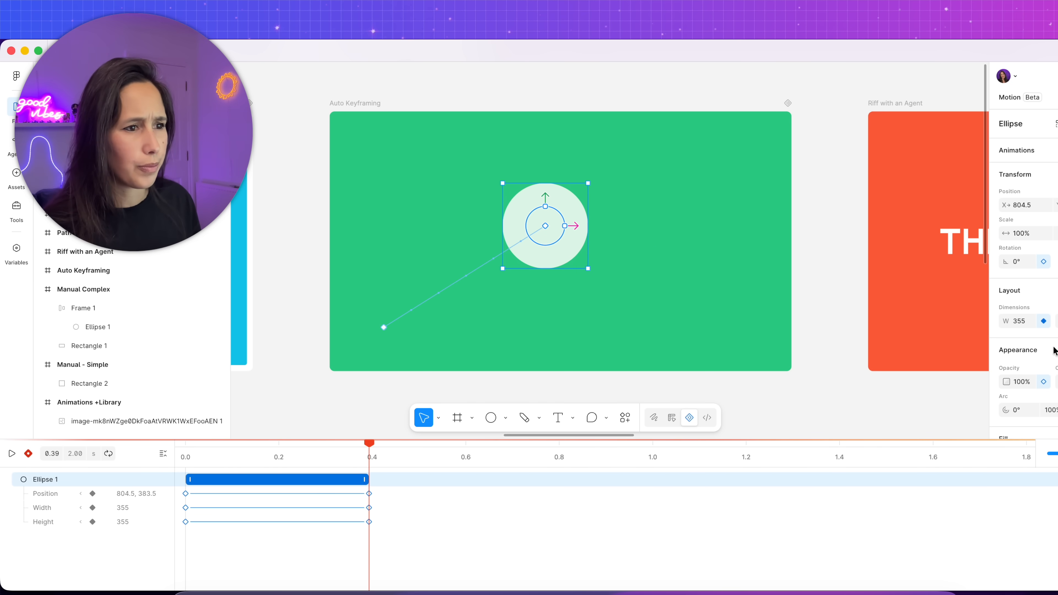
Change the circle's fill at 0.39 s to the Primary library color, and play the animation from the start.
scroll(1052, 350, "down", 3)
left_click(1038, 322)
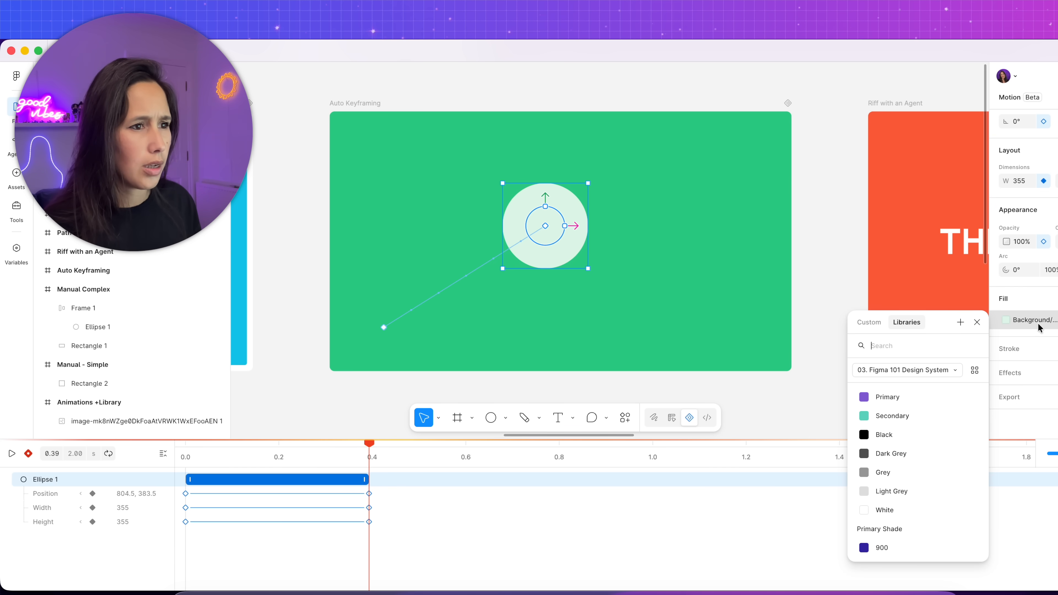
left_click(935, 400)
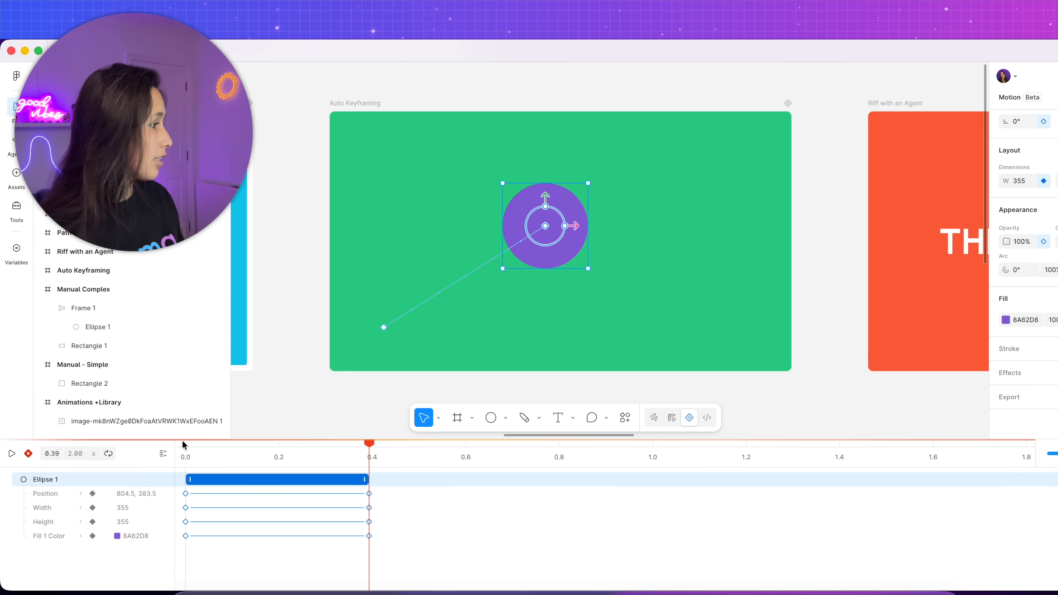
left_click(184, 447)
key("space")
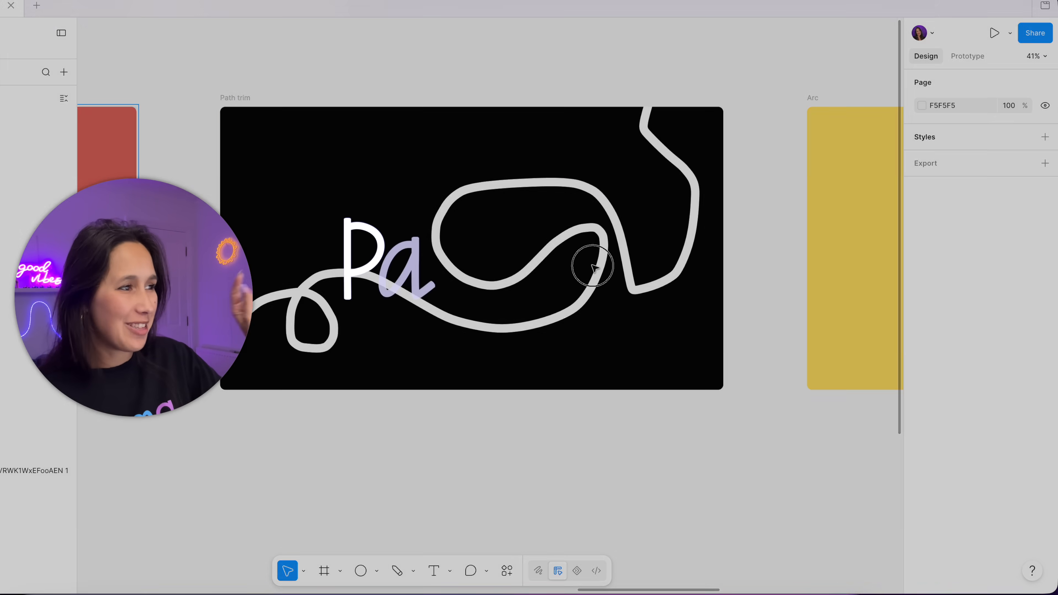
Switch to Motion mode and add path trim start and end keyframes at 0 s to the white vector path in the Path trim frame.
left_click(593, 267)
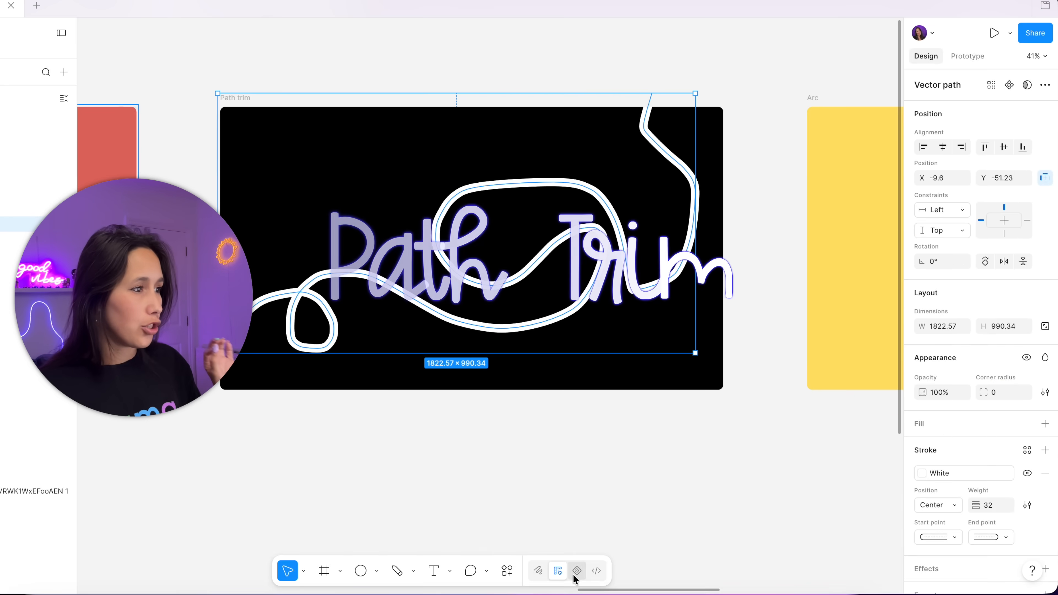
left_click(577, 570)
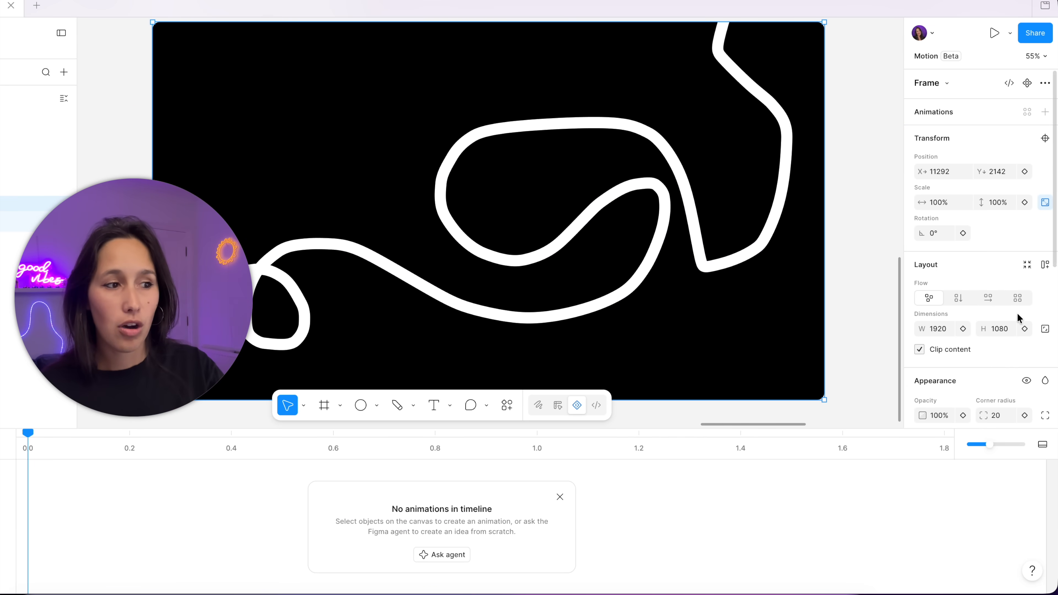
scroll(1018, 314, "down", 5)
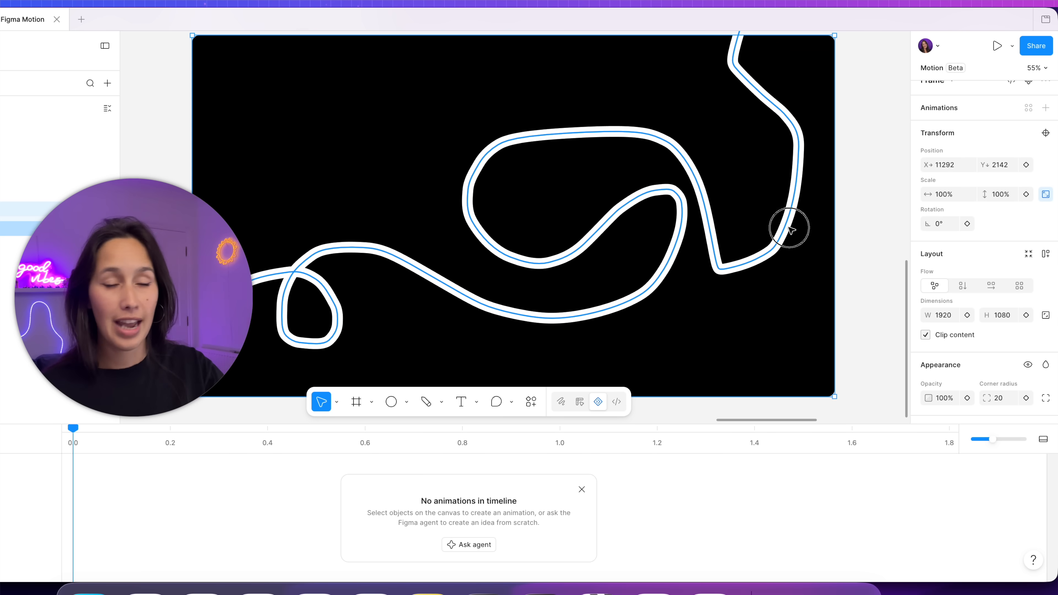
left_click(787, 229)
scroll(1031, 284, "down", 3)
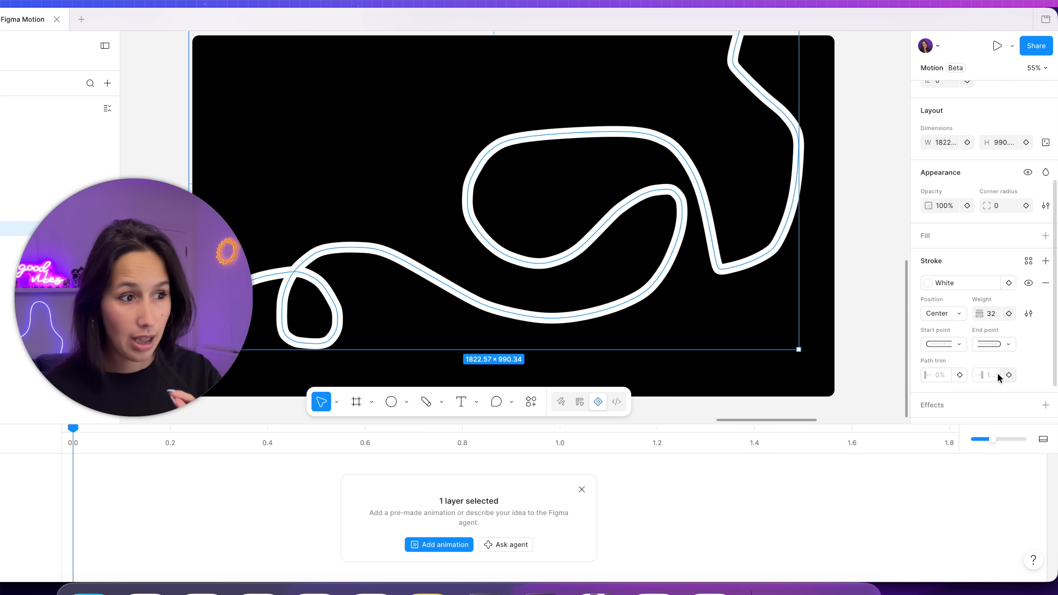
left_click(960, 374)
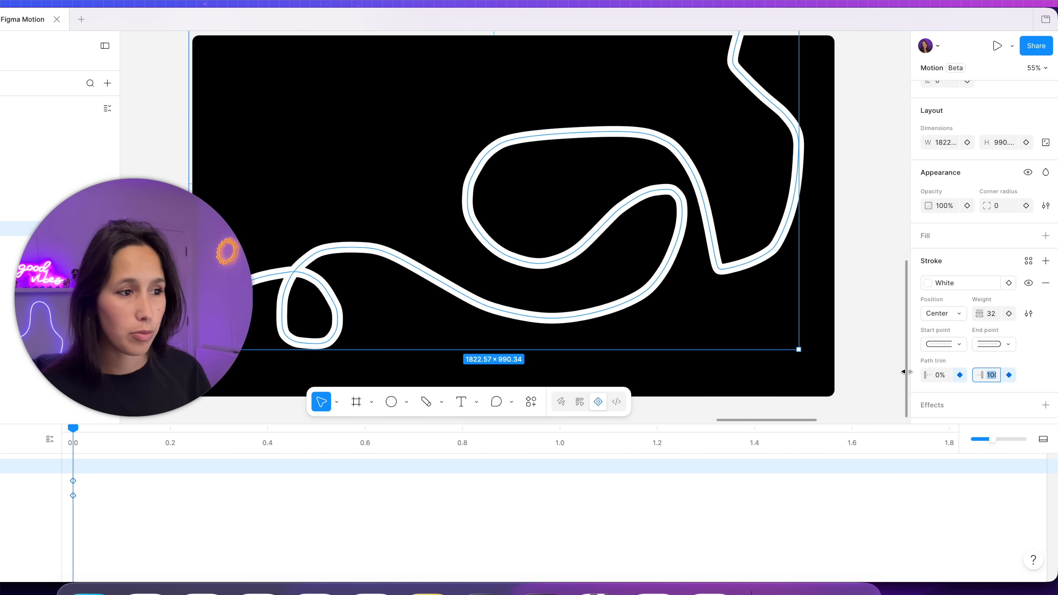
Widen the properties panel and set the vector path's trim end to 0% at the 0 s keyframe.
left_click_drag(904, 371, 852, 371)
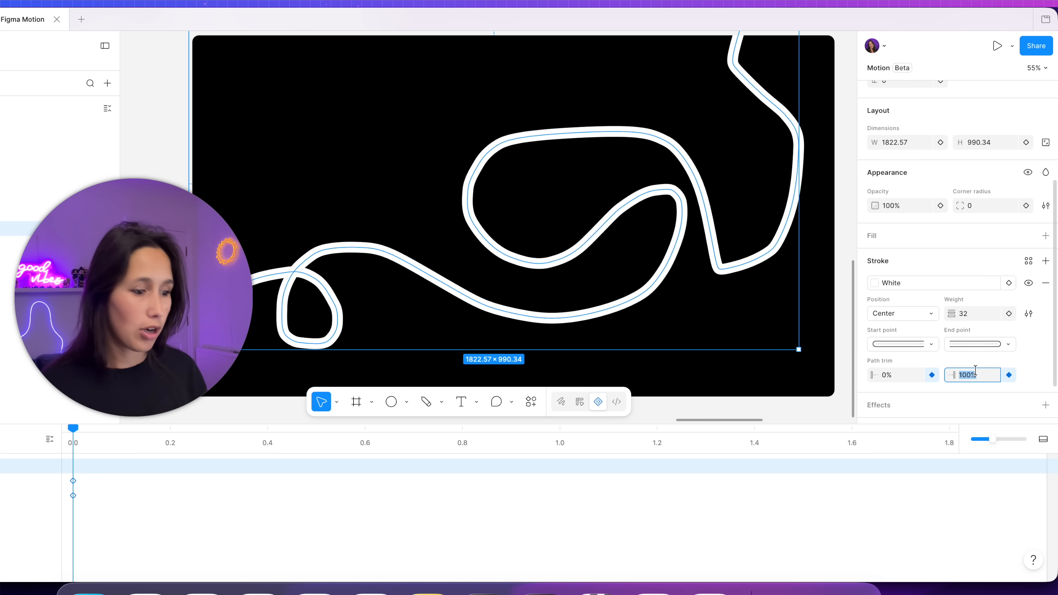
type("0")
key("Return")
scroll(576, 85, "down", 3)
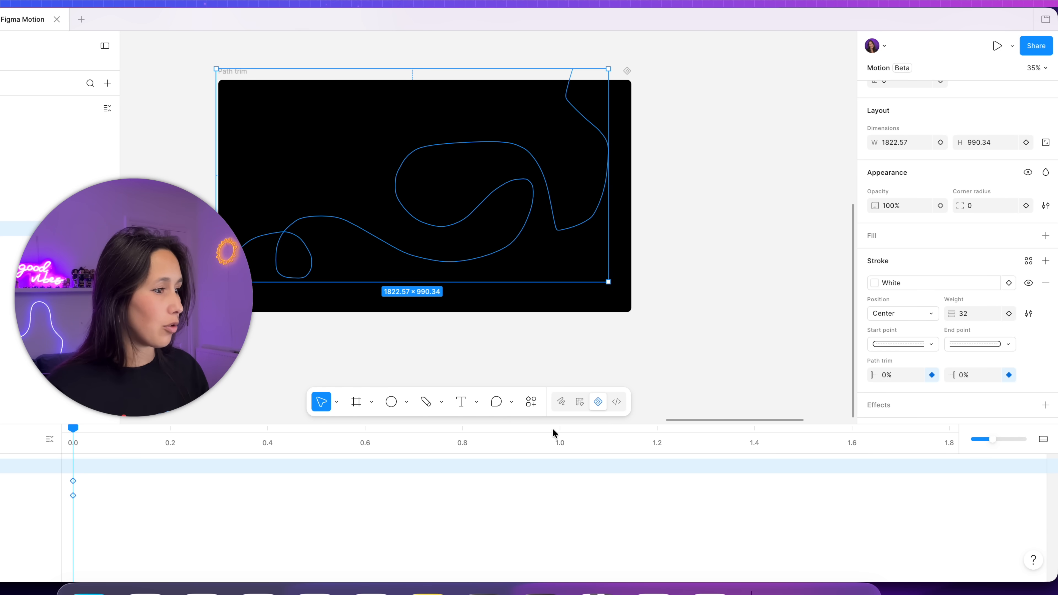
Set the vector path's trim end to 100% at 1.0 s, and play the line drawing from the start.
left_click_drag(554, 432, 562, 429)
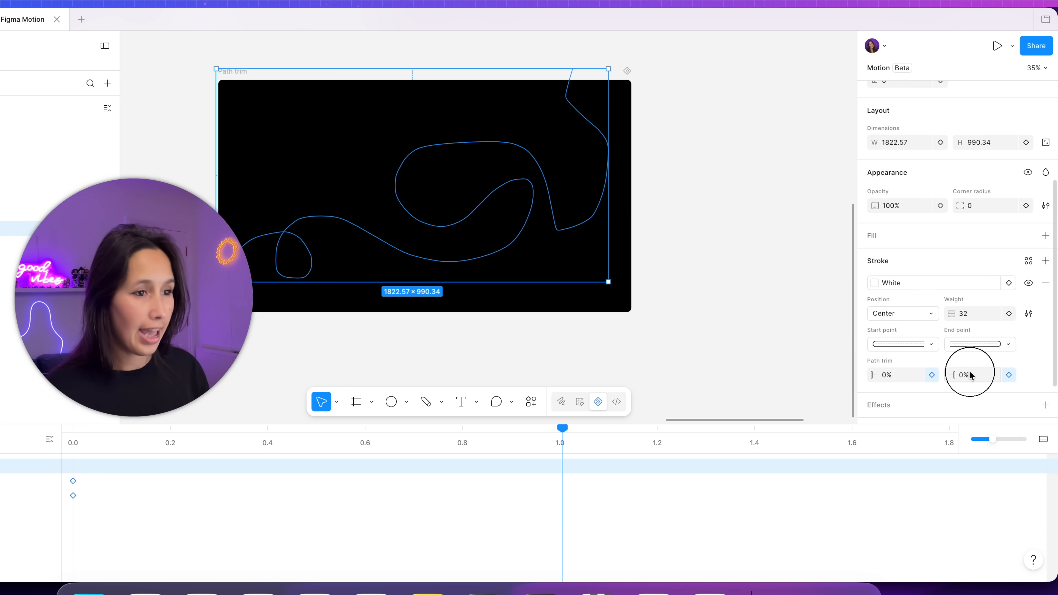
type("100")
key("Return")
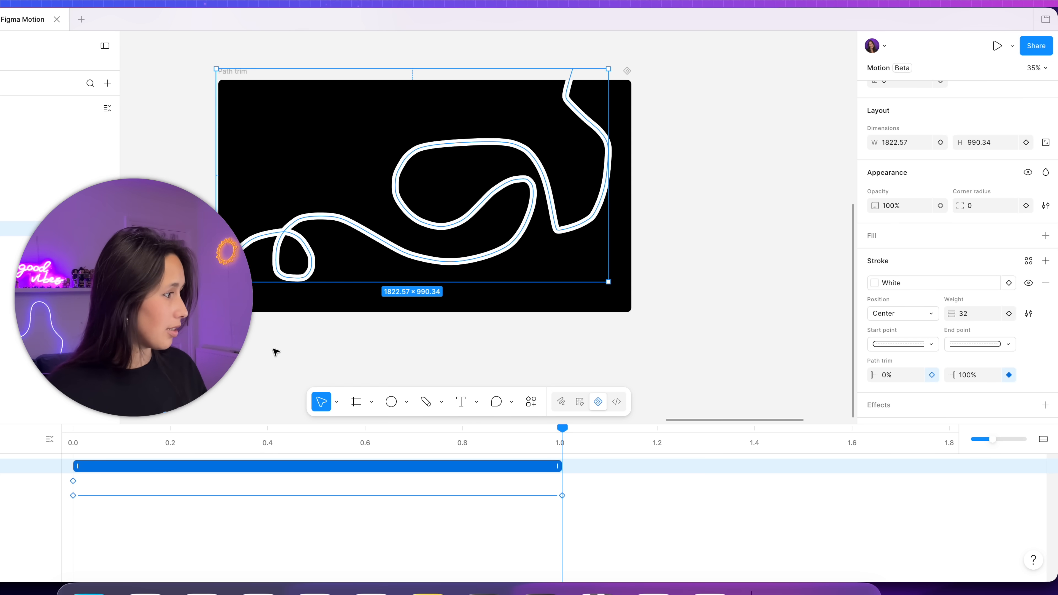
left_click(66, 433)
key("space")
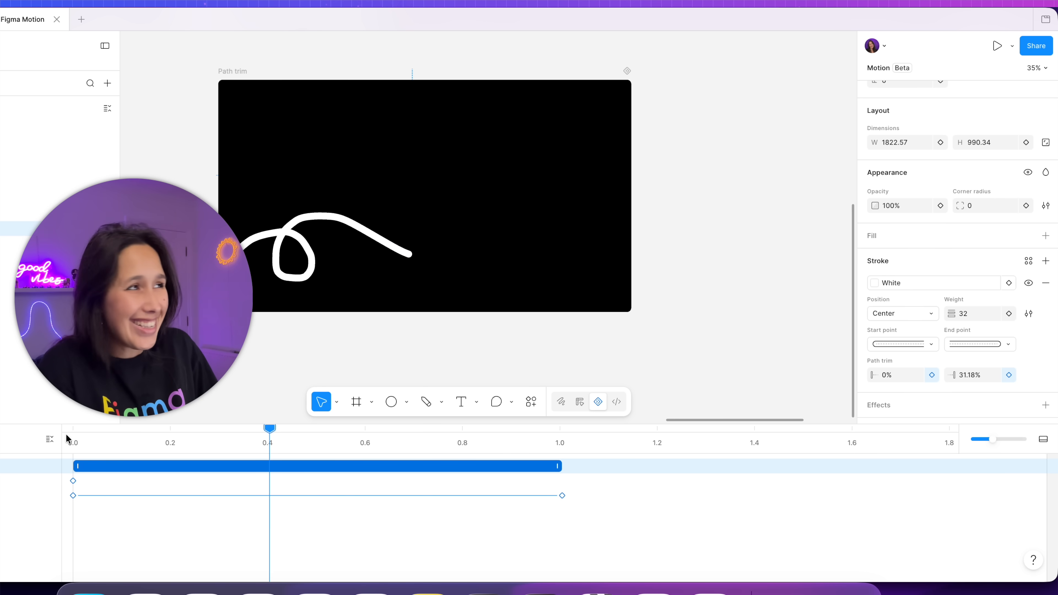
key("space")
Set the vector path's trim start to 99% at the 1.0 s trim end keyframe, and scrub and play the animation.
left_click(559, 440)
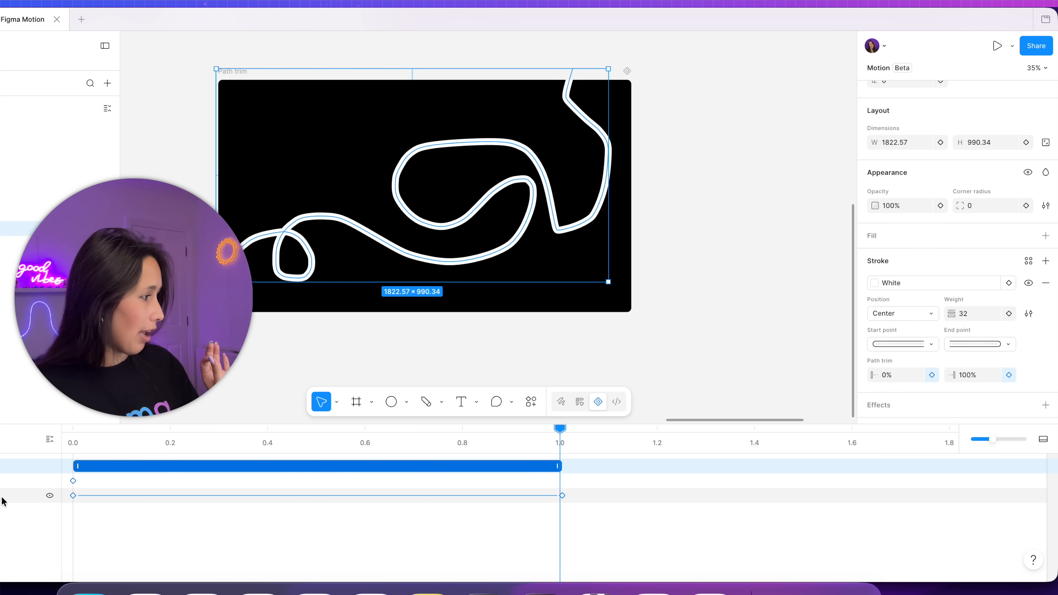
left_click(562, 495)
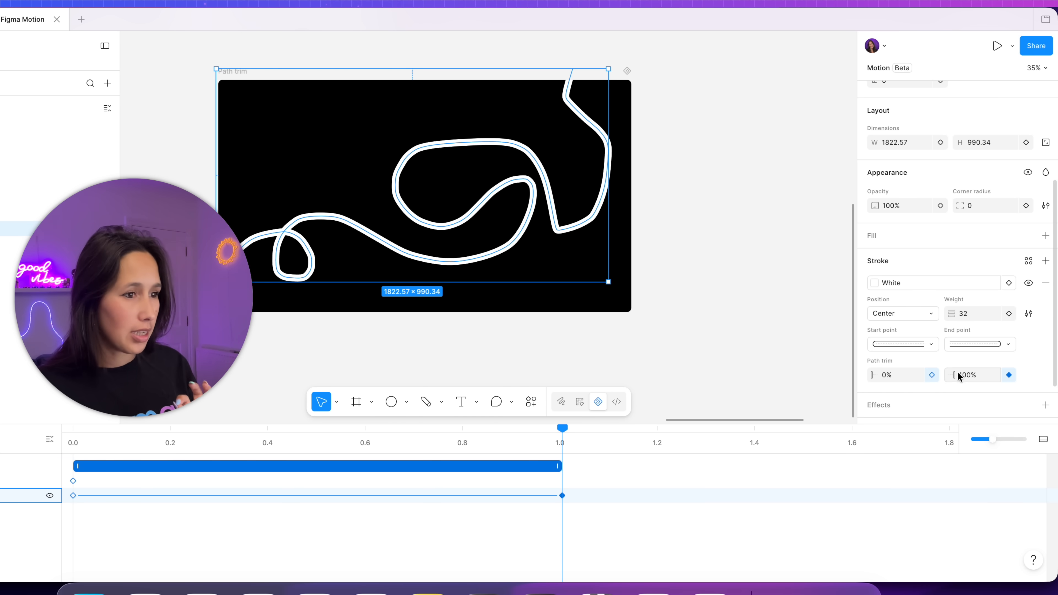
left_click(890, 376)
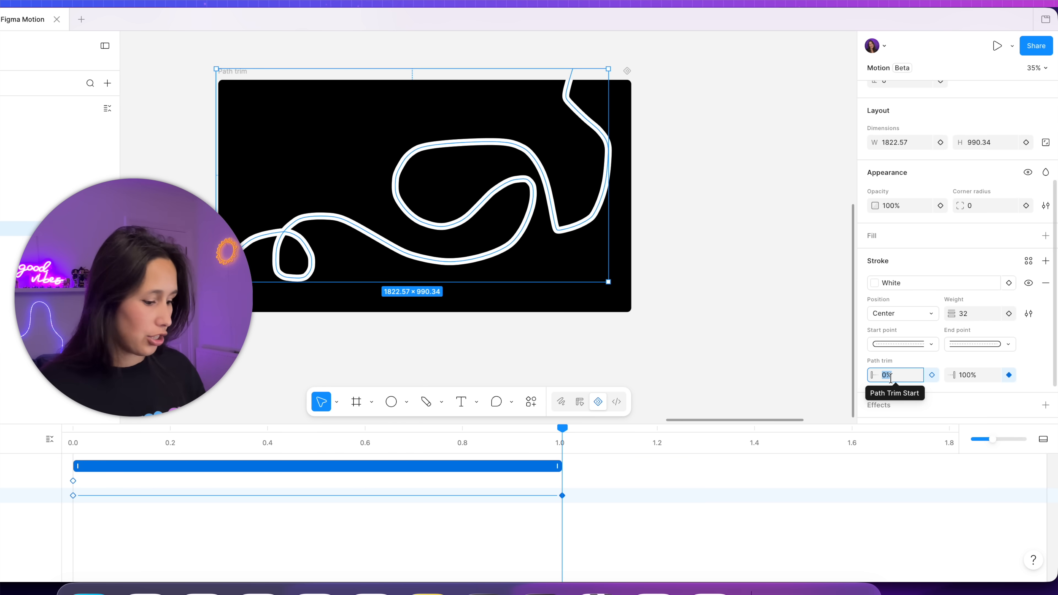
type("100")
key("Return")
type("99")
key("Return")
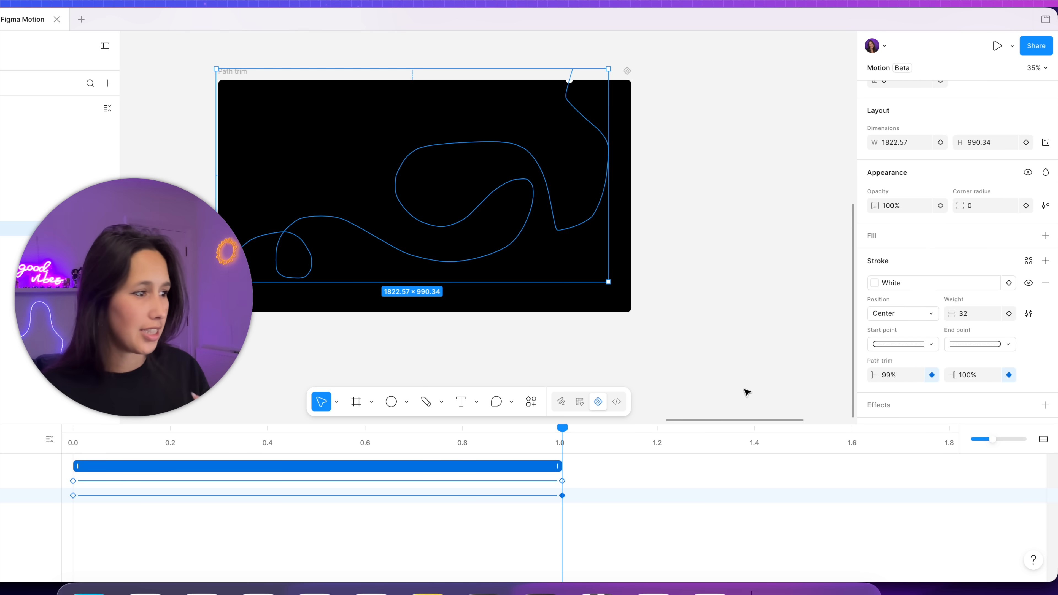
left_click_drag(560, 440, 213, 439)
key("space")
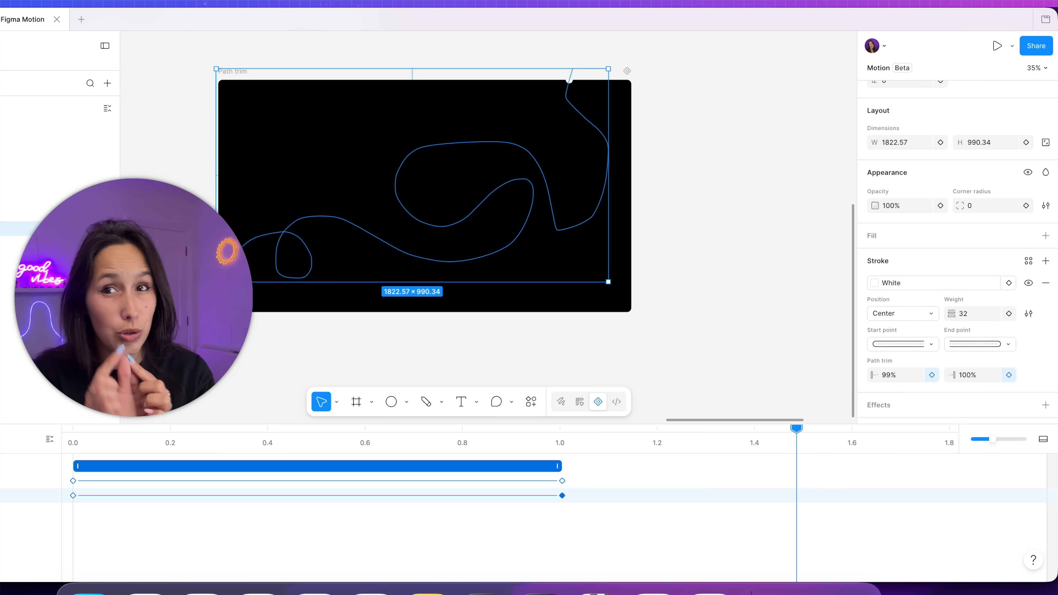
Move the vector path's first trim start keyframe to about 0.07 s, and play the animation from the start.
mouse_move(108, 450)
left_mouse_down()
mouse_move(90, 442)
mouse_move(191, 440)
left_mouse_up()
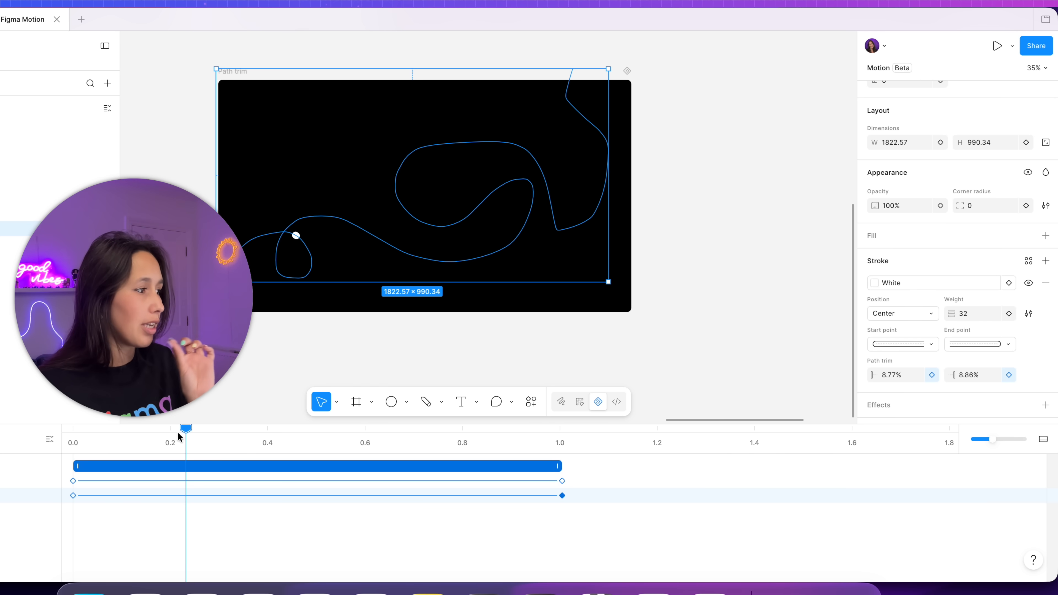
left_click(34, 440)
left_click(1, 484)
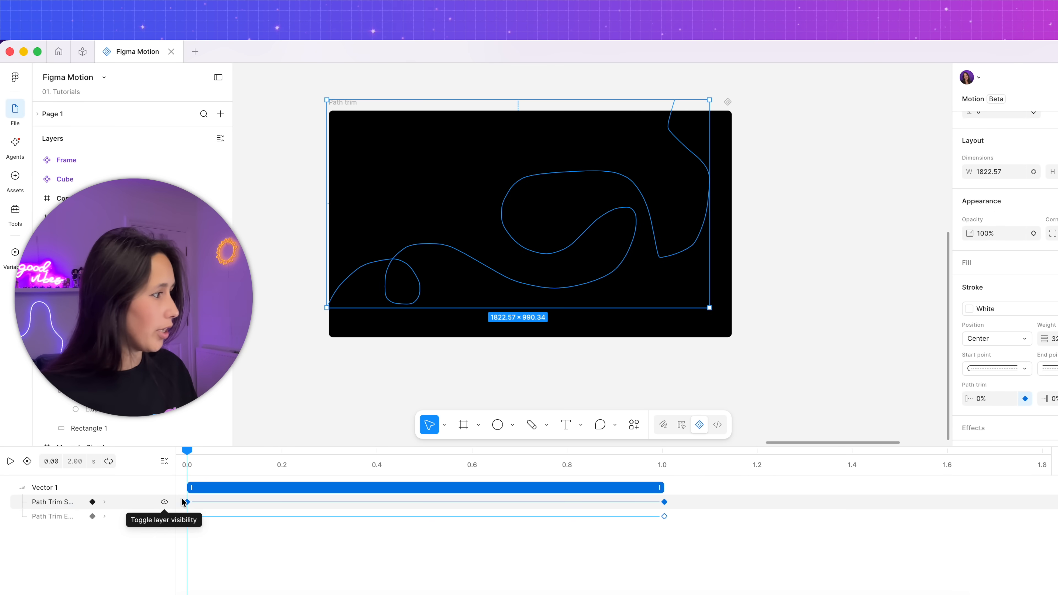
left_click_drag(187, 501, 223, 502)
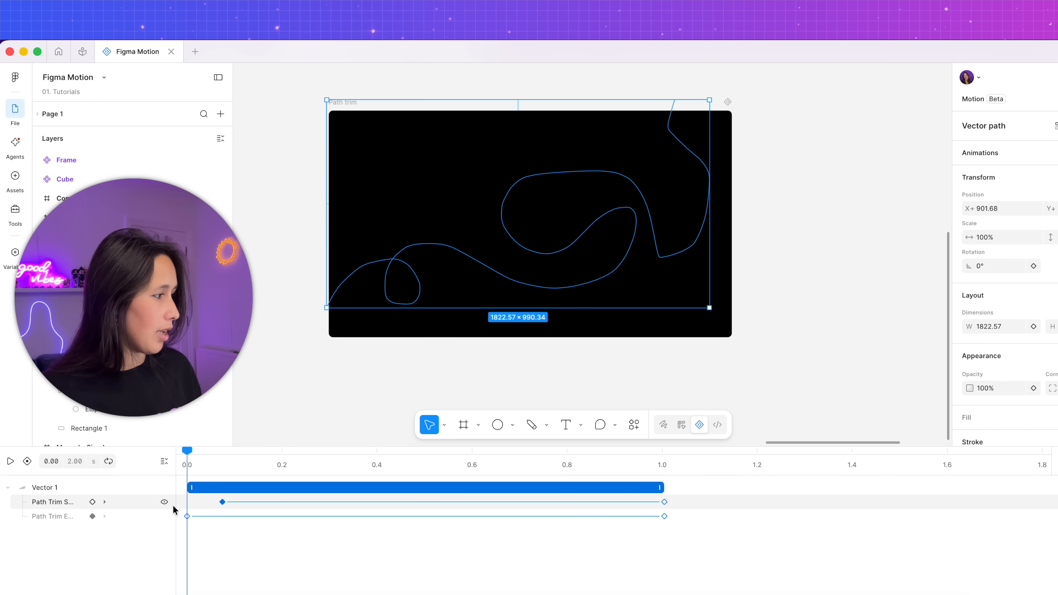
mouse_move(222, 456)
left_mouse_down()
mouse_move(421, 467)
mouse_move(611, 454)
mouse_move(144, 449)
left_mouse_up()
key("space")
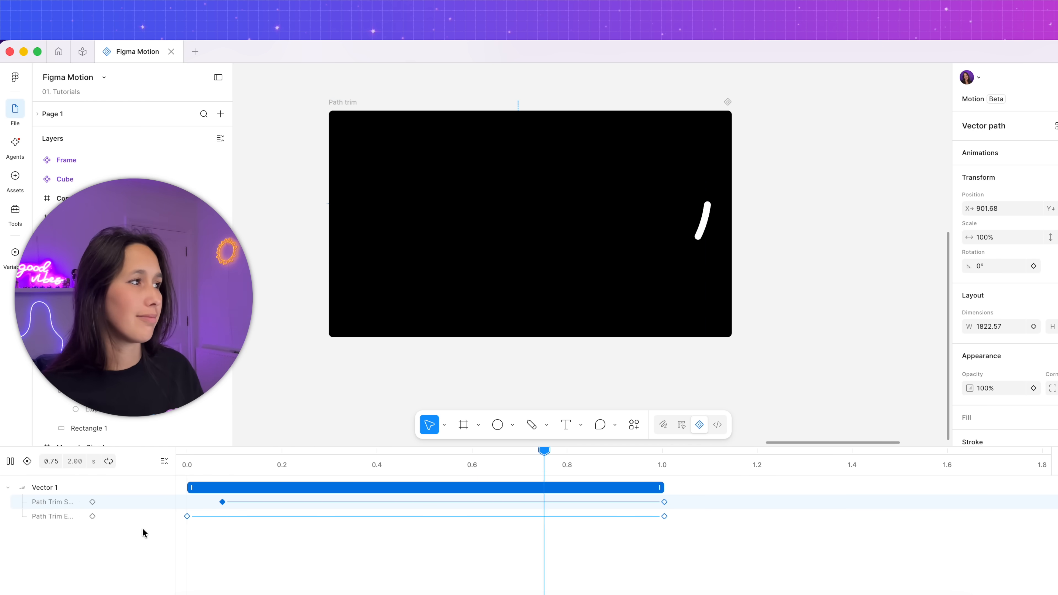
key("space")
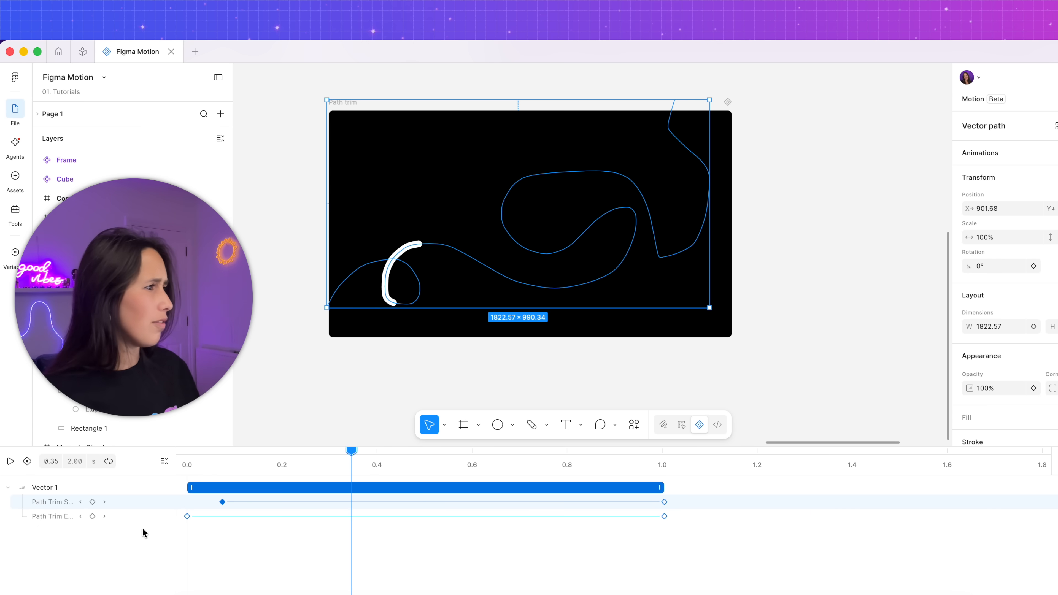
Stretch the whole Vector 1 animation to end at about 1.6 s, and play it from the start.
left_click(88, 488)
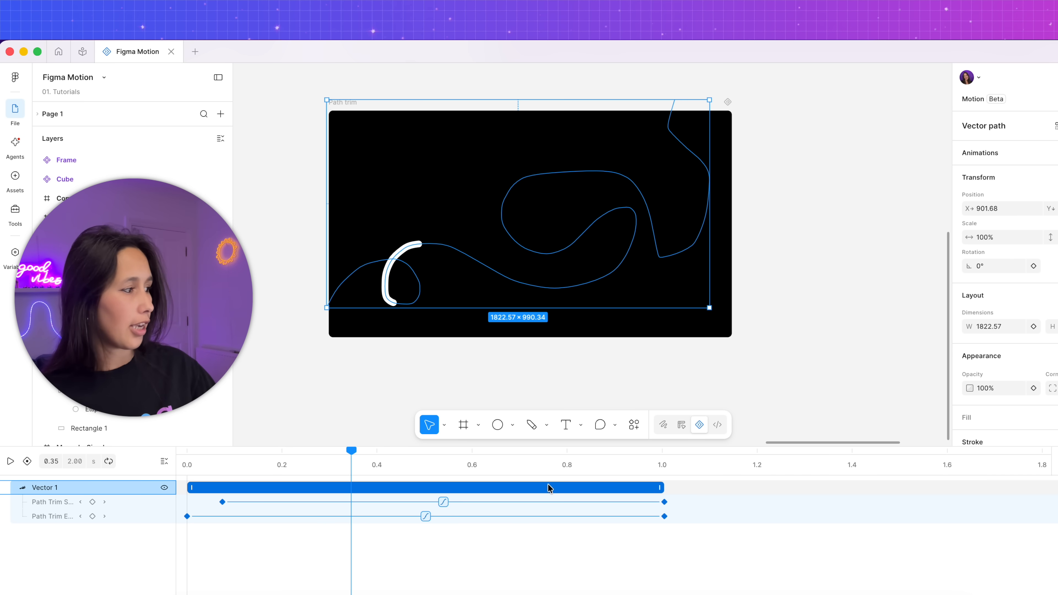
left_click_drag(661, 489, 948, 490)
left_click(174, 450)
key("space")
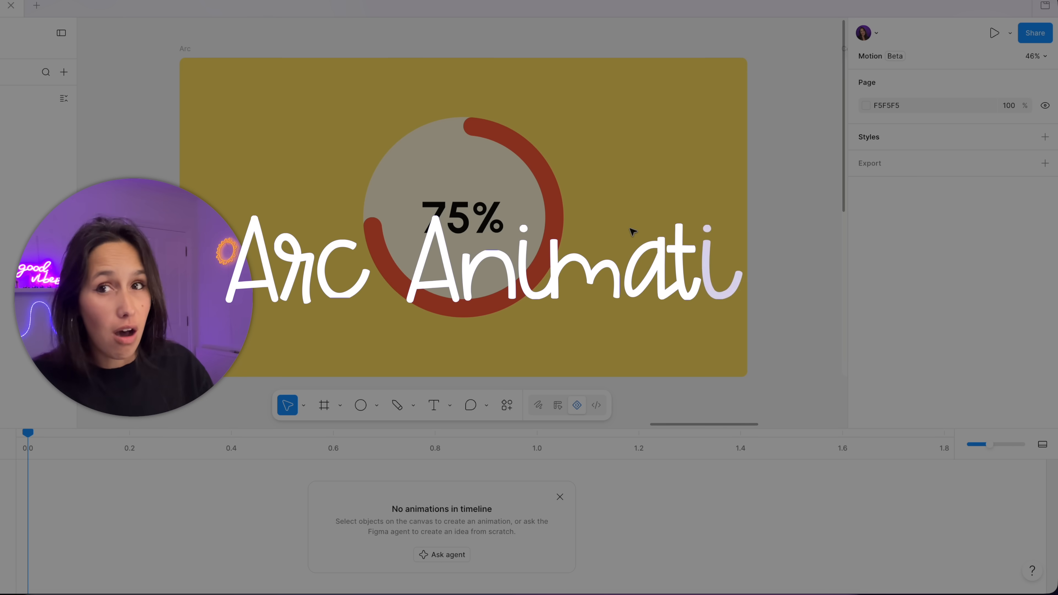
Add arc keyframes at 1.6 s to the orange ring ellipse in the Arc frame.
left_click(548, 253)
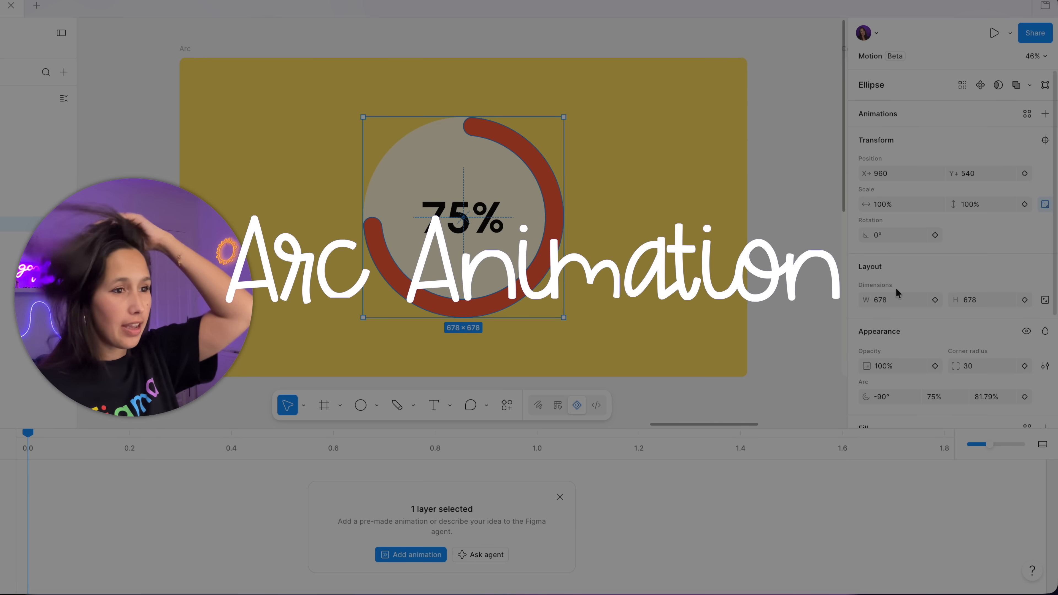
scroll(895, 288, "down", 3)
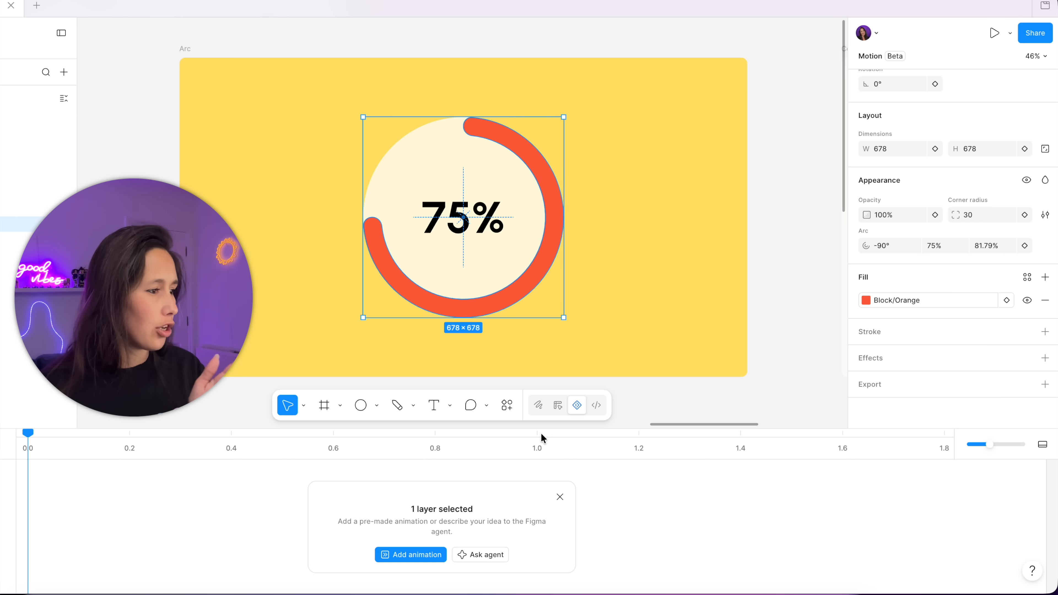
left_click(841, 435)
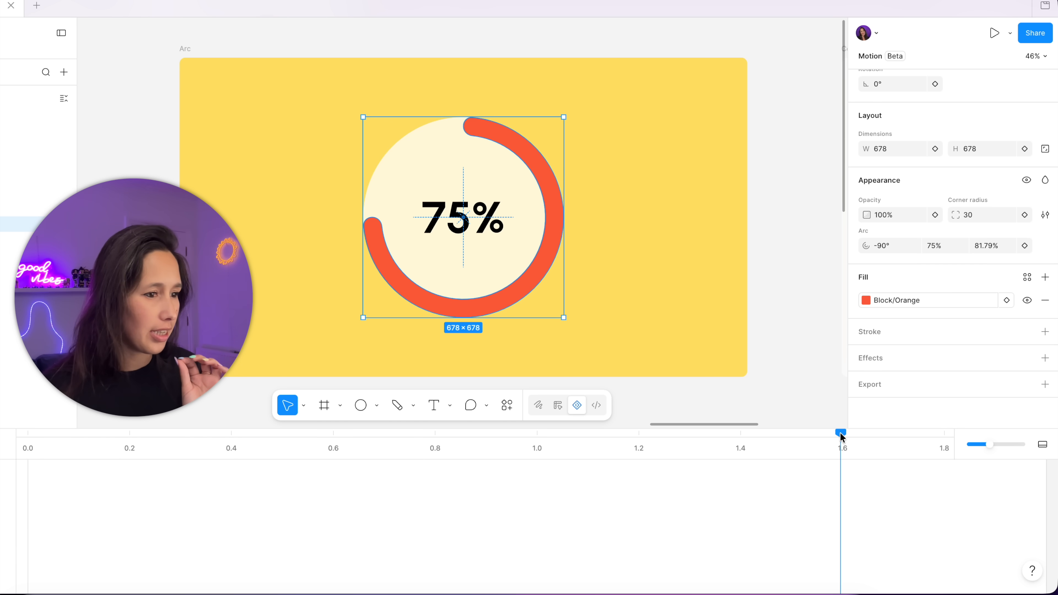
left_click(1025, 246)
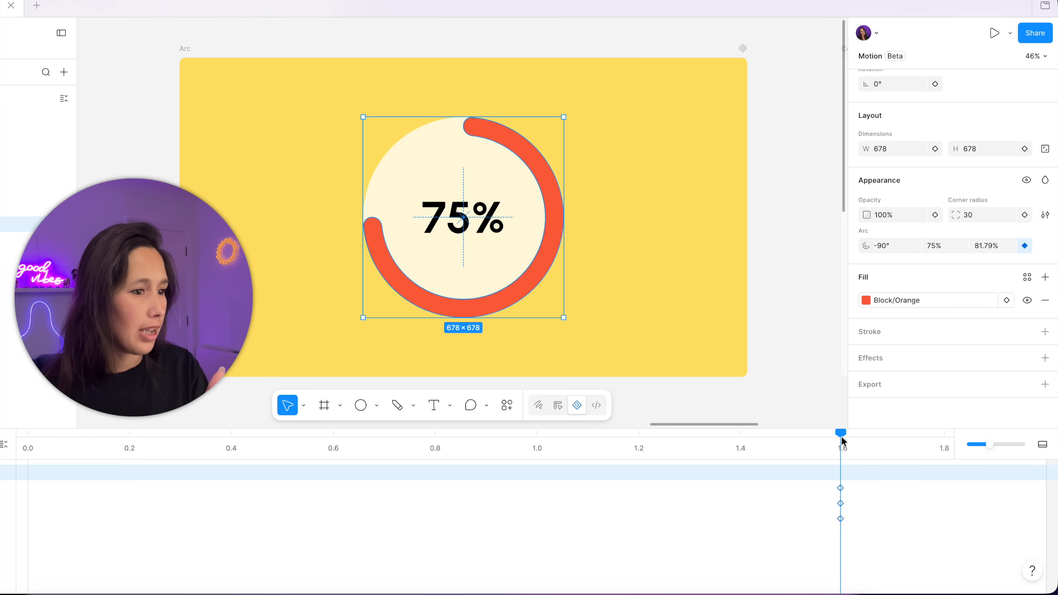
Set the orange ring's arc sweep to 0% at 0 s, and play the animation.
left_click_drag(842, 436, 25, 468)
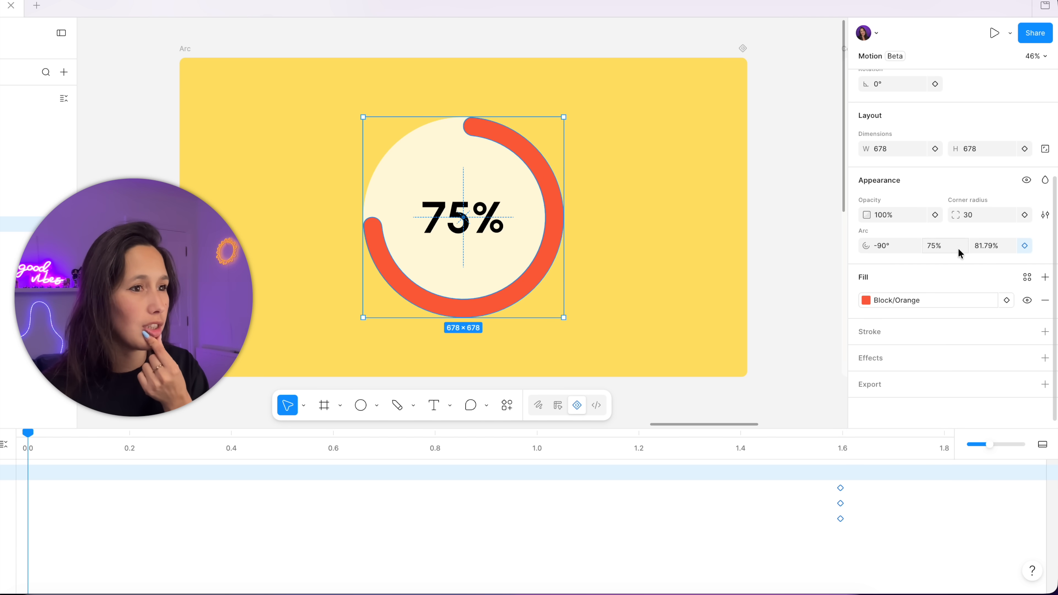
left_click(937, 245)
type("0")
key("Return")
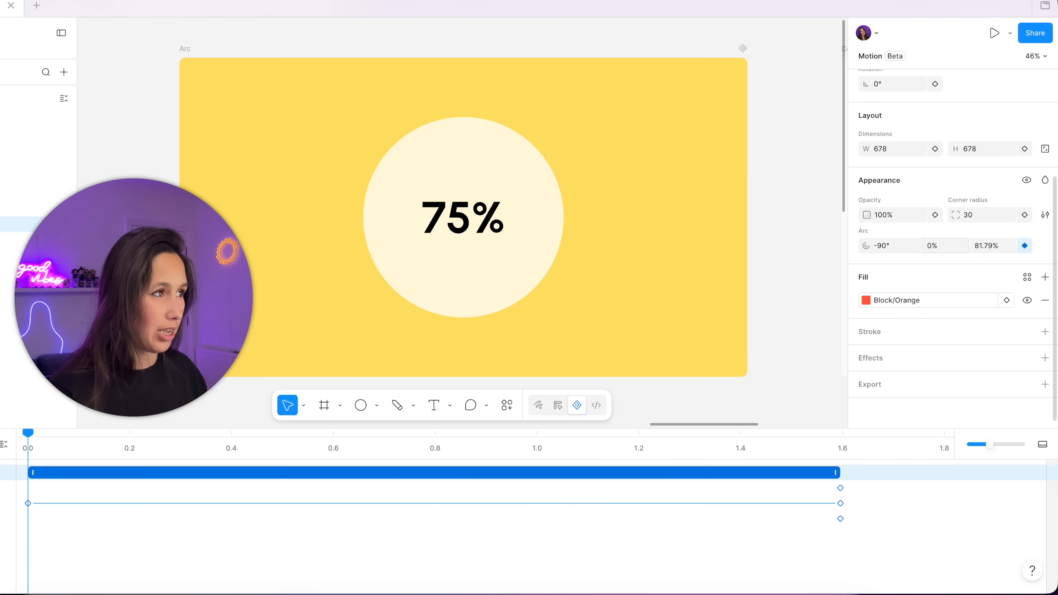
key("space")
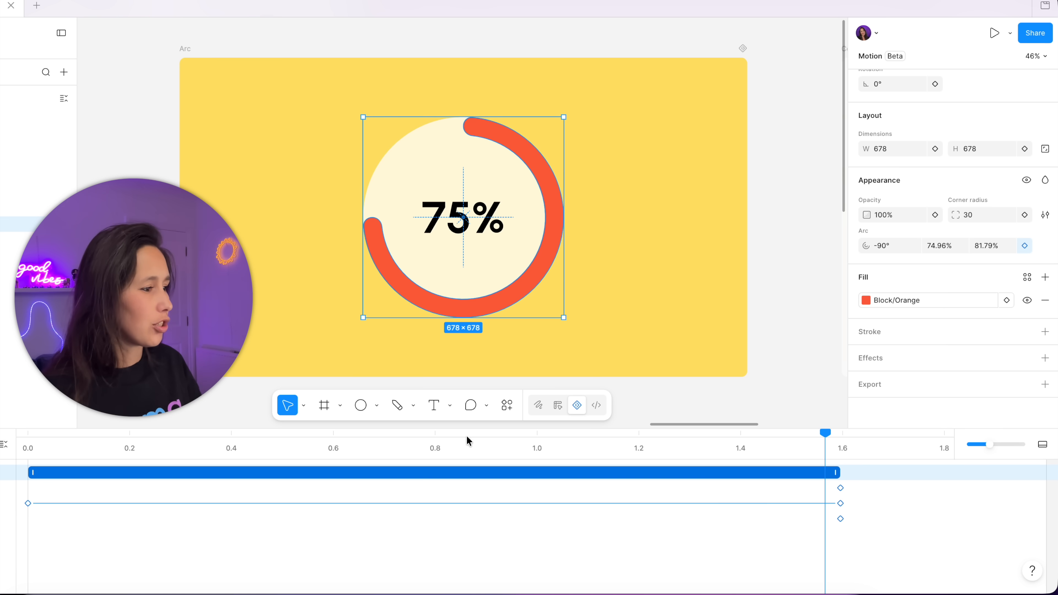
Try the Ease in back easing between the ring's two arc sweep keyframes, and play the animation.
left_click(480, 470)
scroll(480, 476, "down", 3)
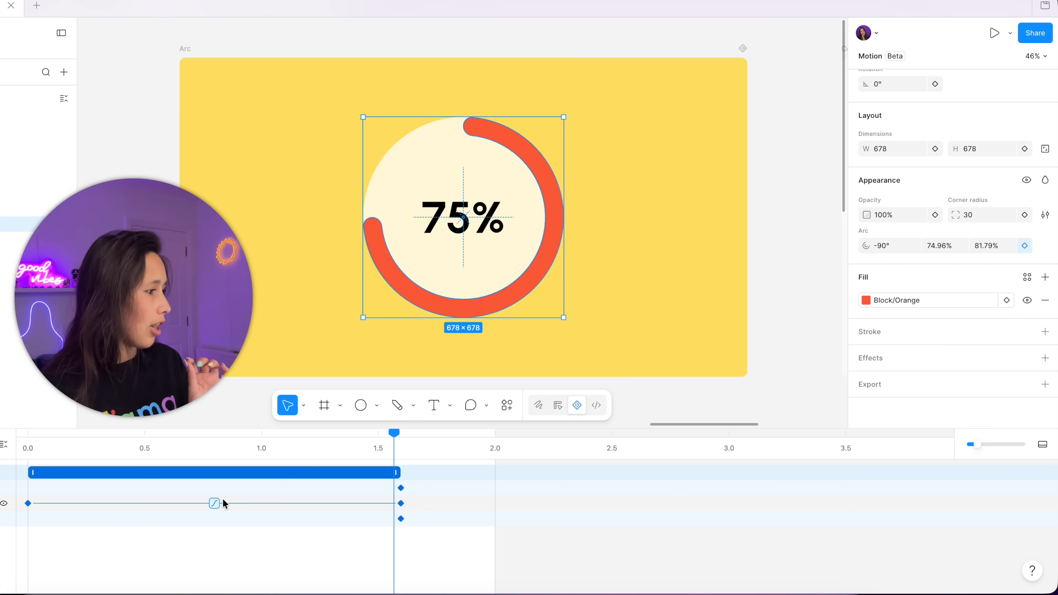
left_click(214, 503)
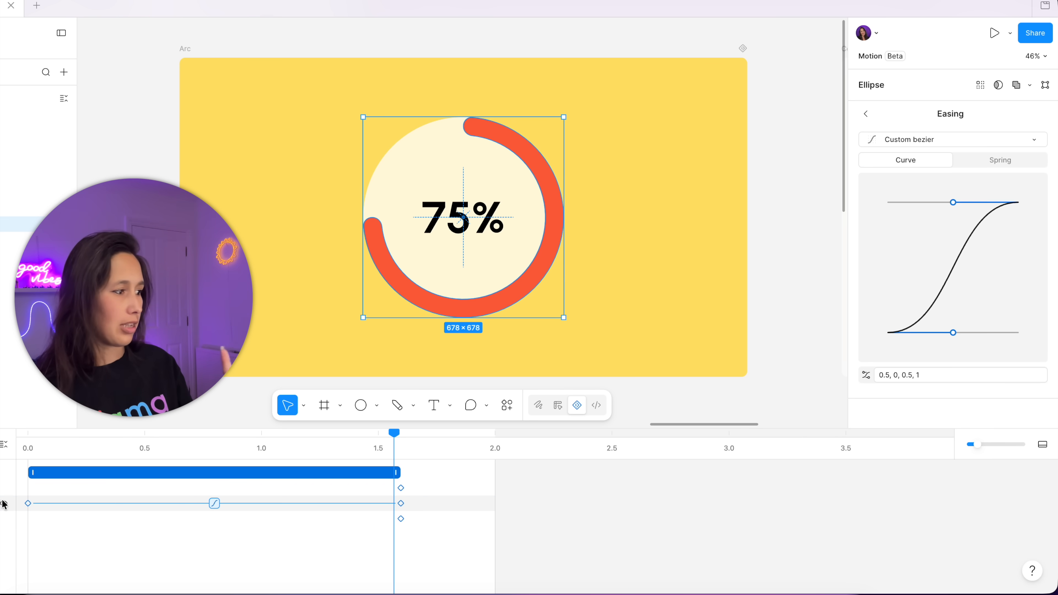
left_click(959, 141)
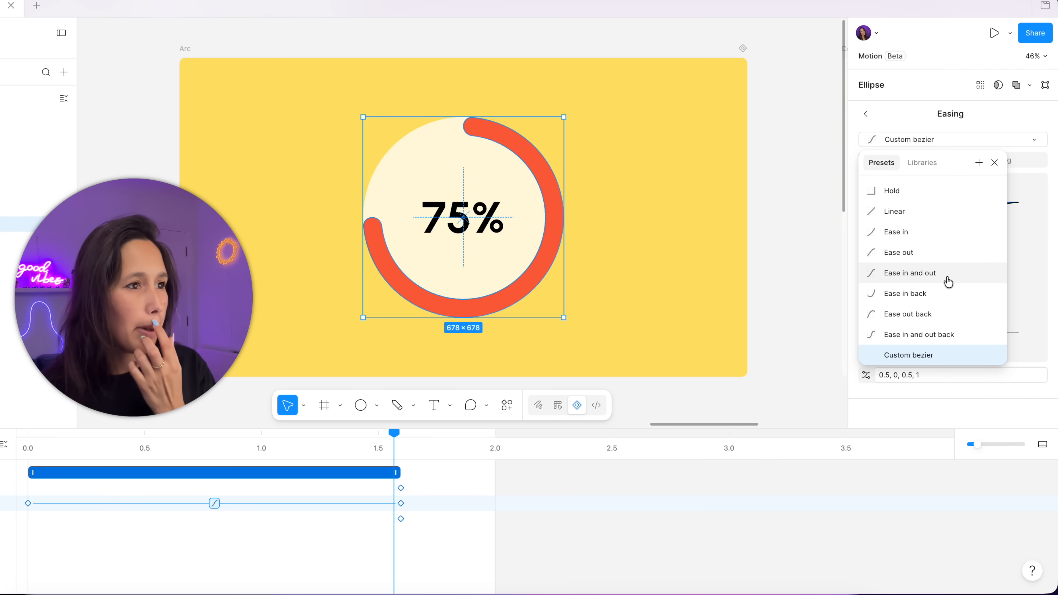
left_click(943, 303)
key("space")
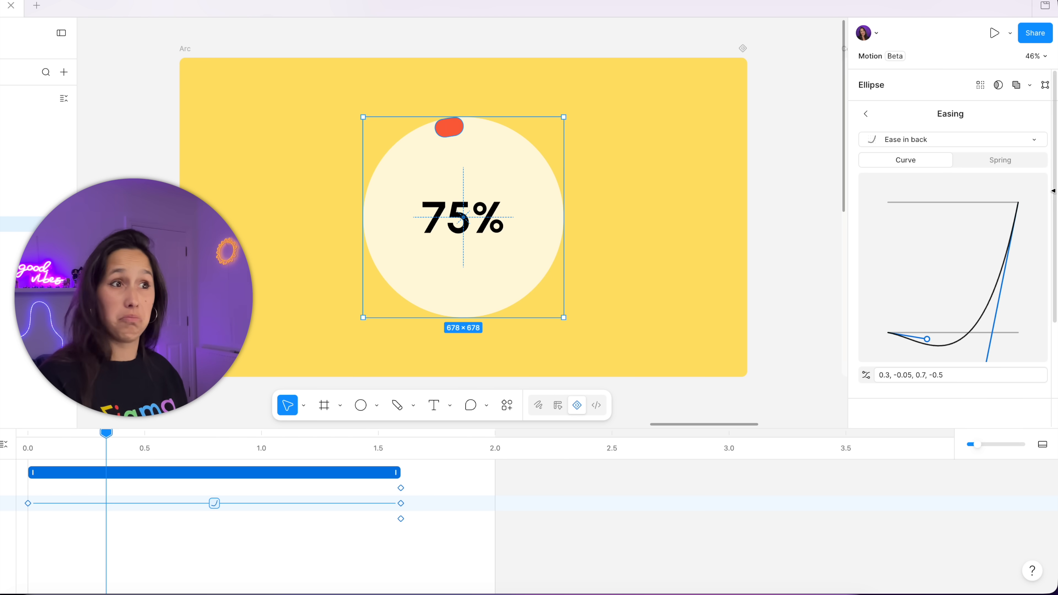
Set the arc sweep easing to Ease in and out back, and play the animation from the start.
left_click(995, 140)
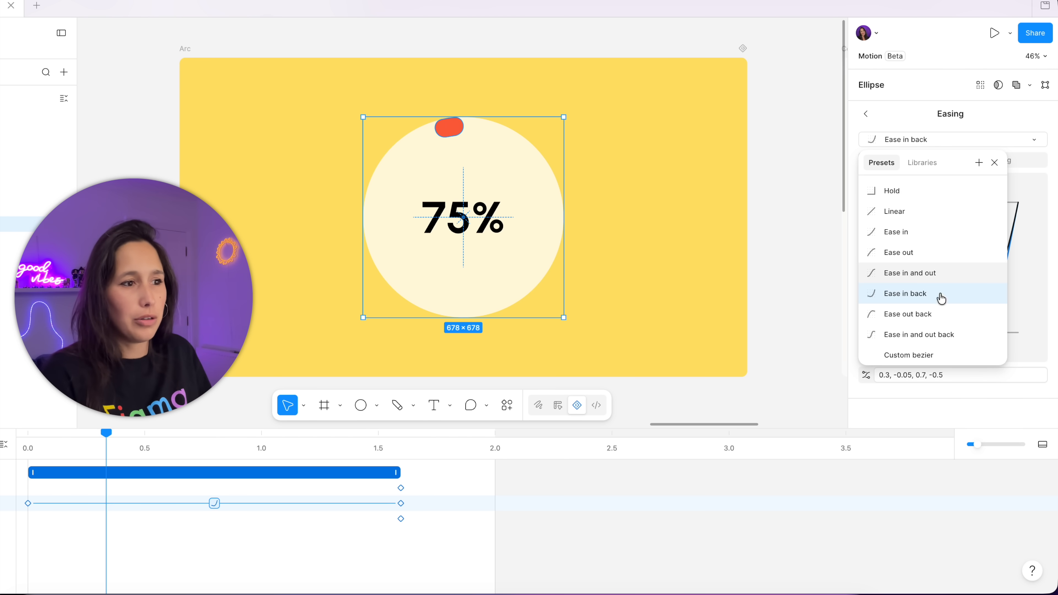
left_click(941, 333)
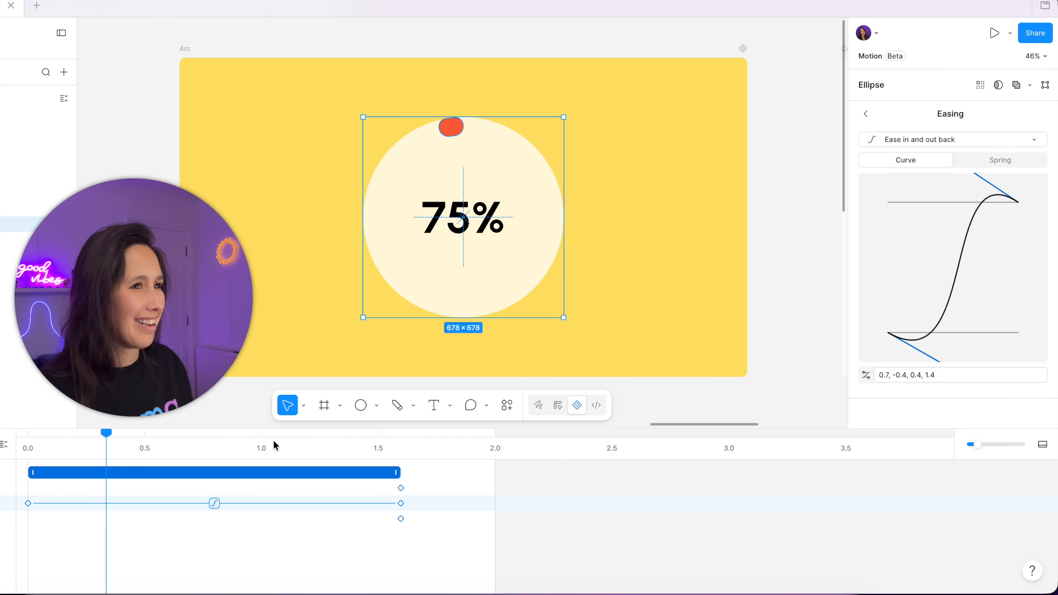
left_click(17, 436)
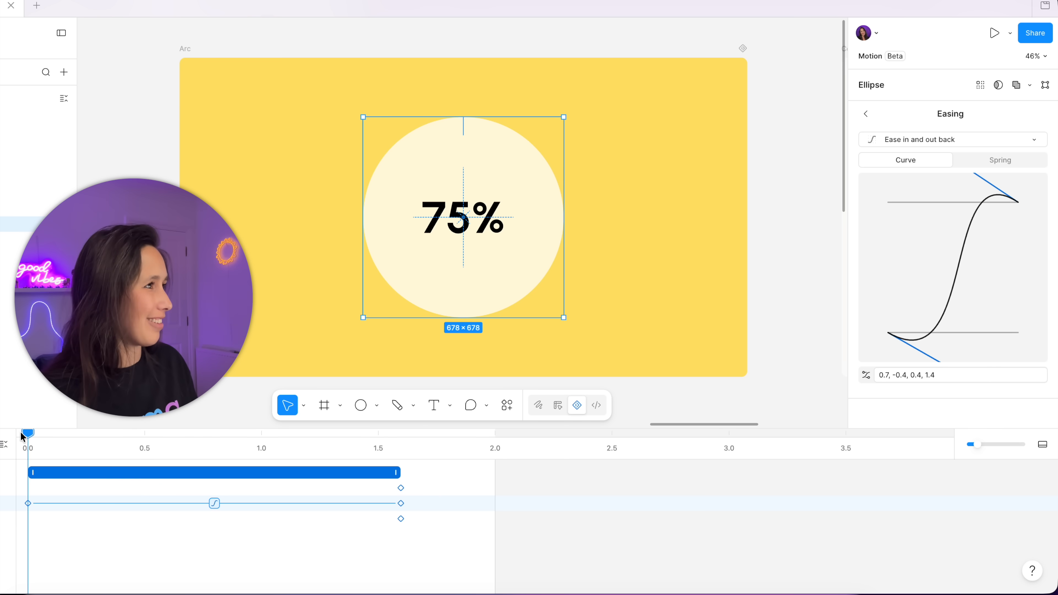
key("space")
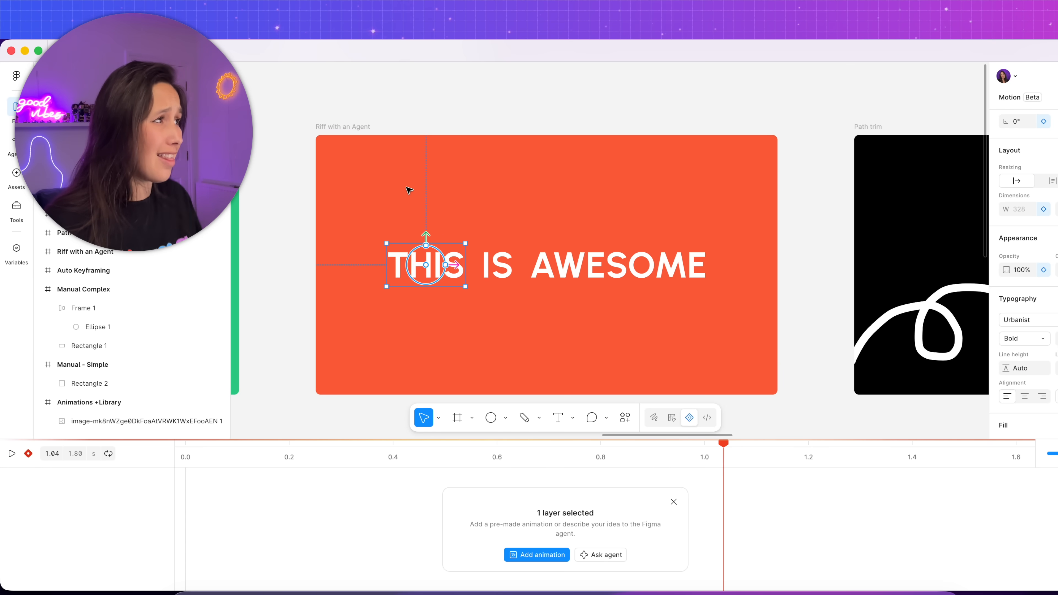
Switch to Design mode and delete the hidden THIS IS AWSOME text layer from the Riff with an Agent frame.
left_click(375, 146)
left_click(672, 417)
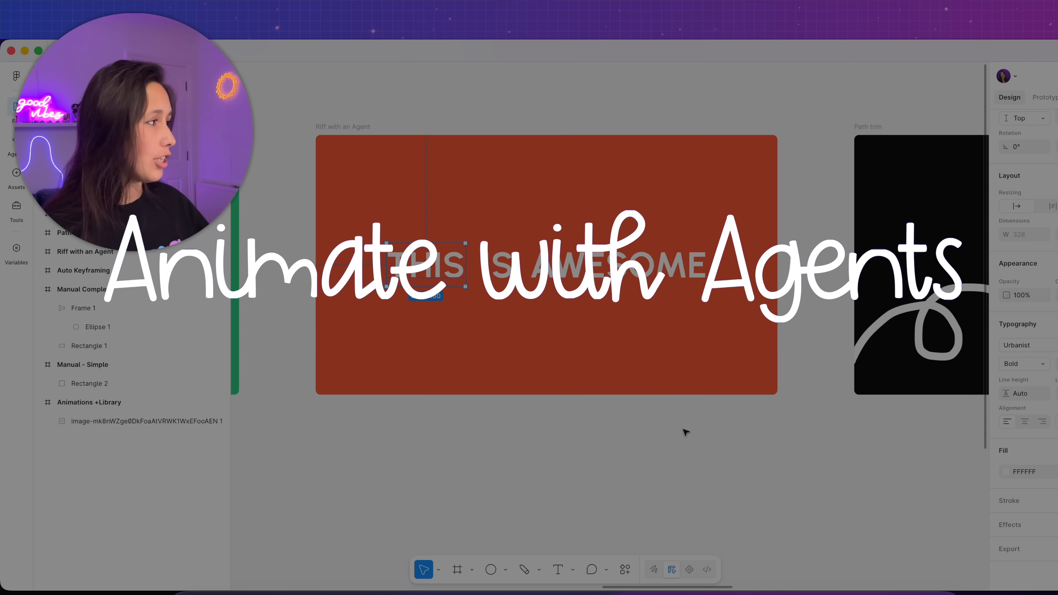
left_click(436, 263)
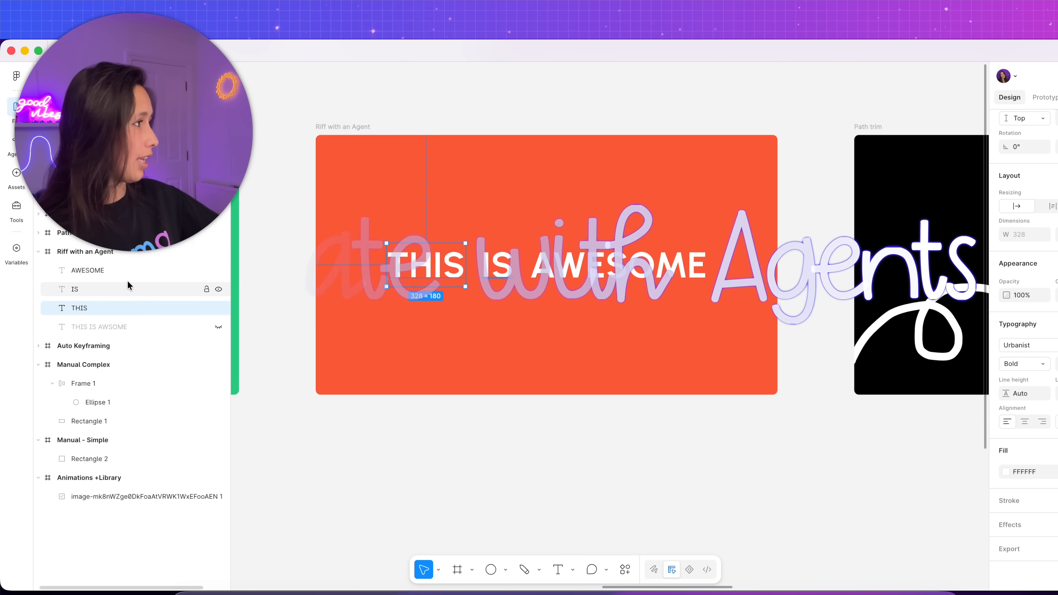
left_click(127, 288)
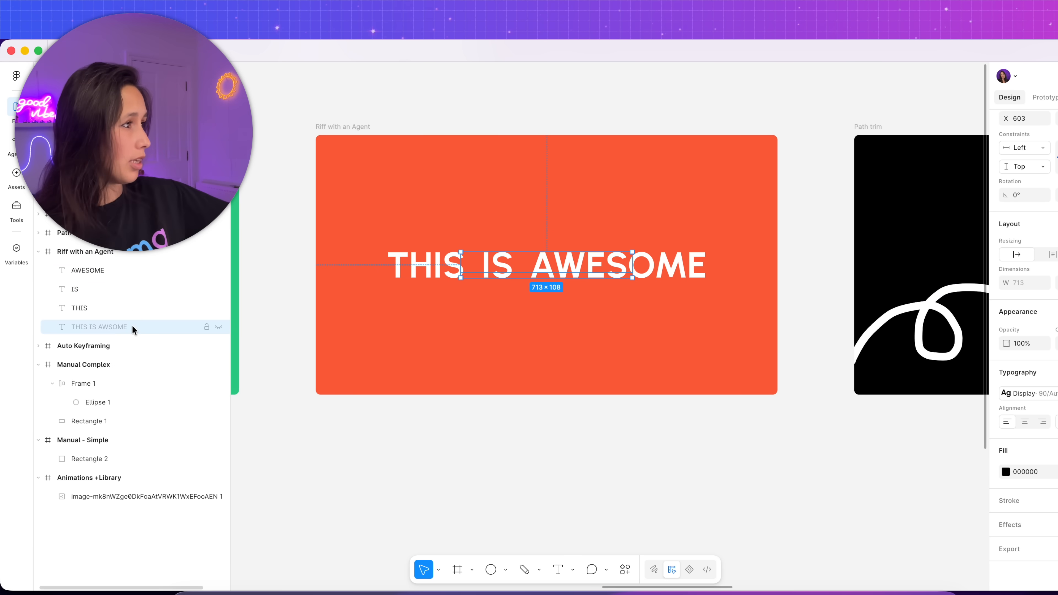
left_click(132, 326)
key("Delete")
left_click(134, 289)
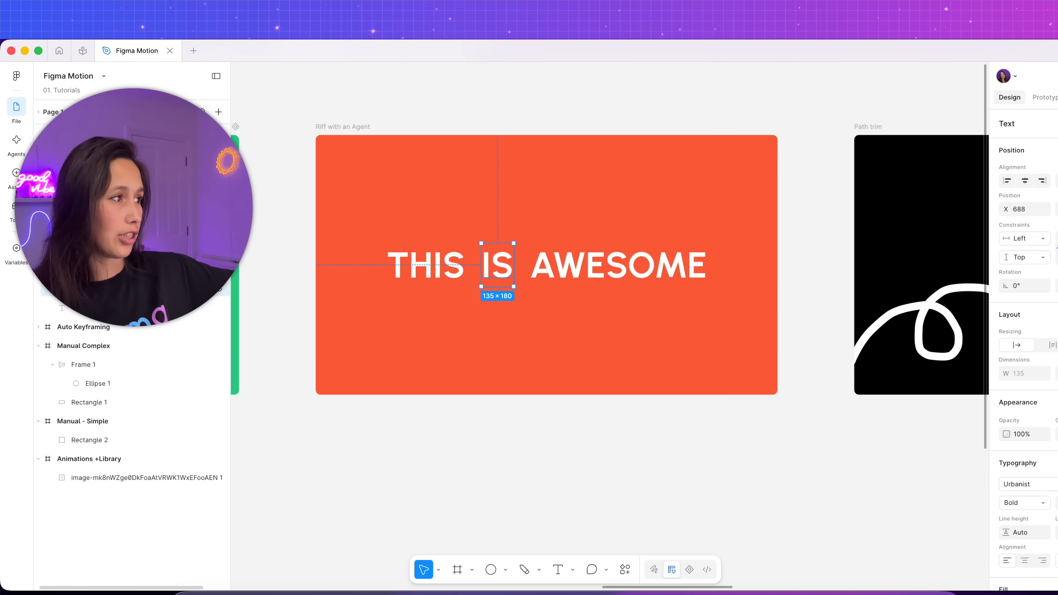
Start a new agent chat with the Riff with an Agent frame attached as context.
left_click(337, 127)
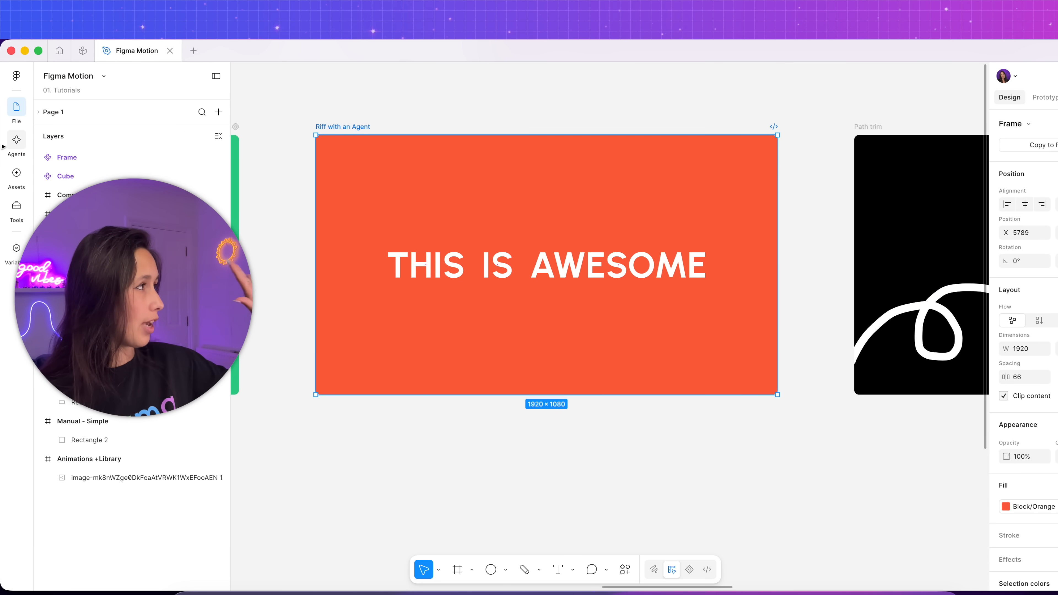
left_click(16, 140)
left_click(104, 166)
left_click(216, 75)
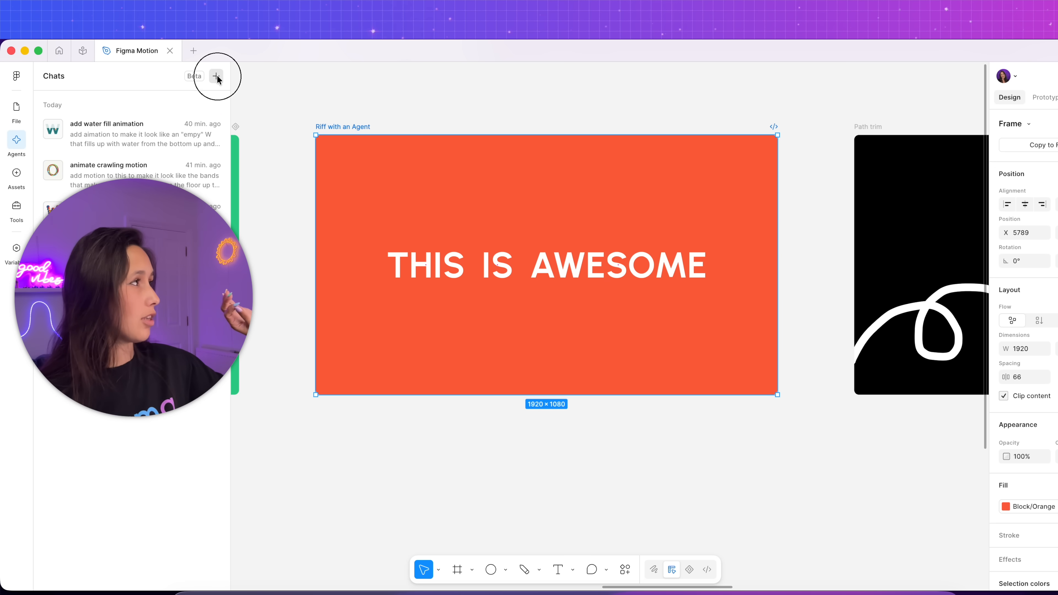
left_click(146, 529)
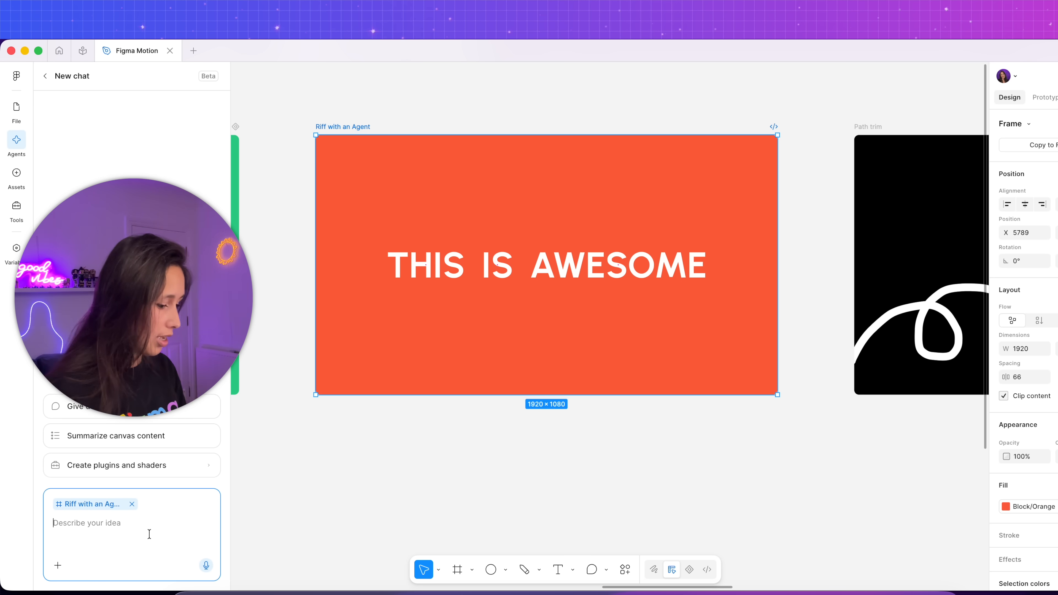
Ask the agent to animate each text node dropping in playfully on its own and shoving the other words out of place, fun and cartoonish.
type("please animatine this so each text node drops in on")
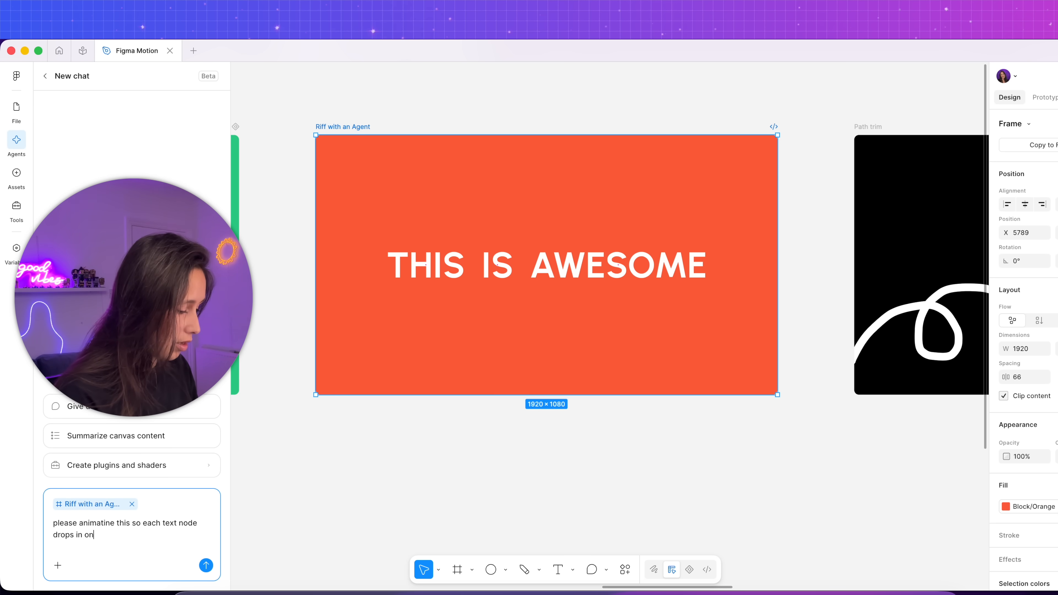
type(" its own in a playull way and then shoves the o")
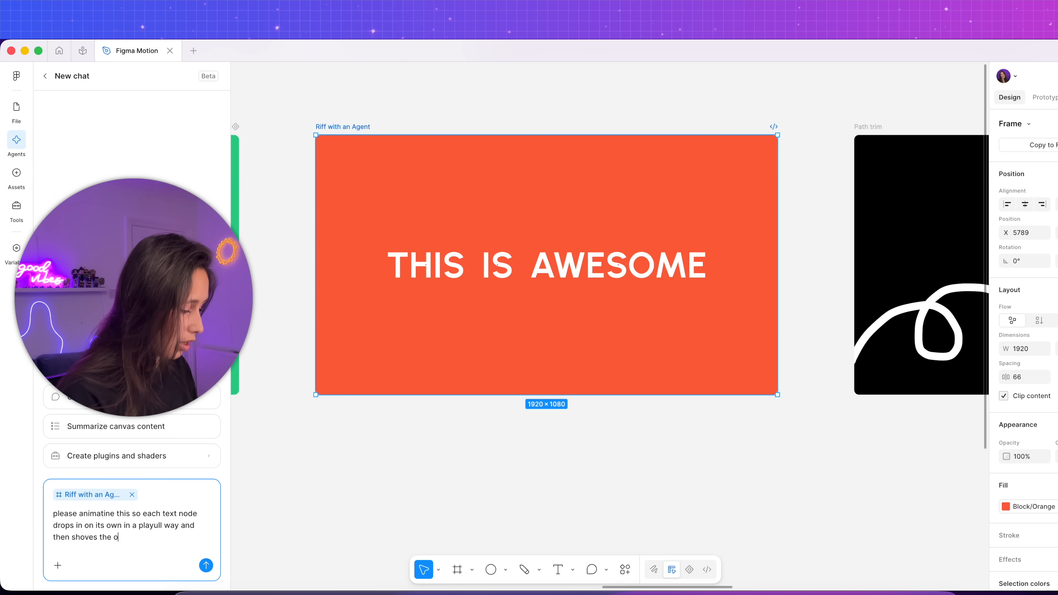
type("ther words out of their place. make it fun and c")
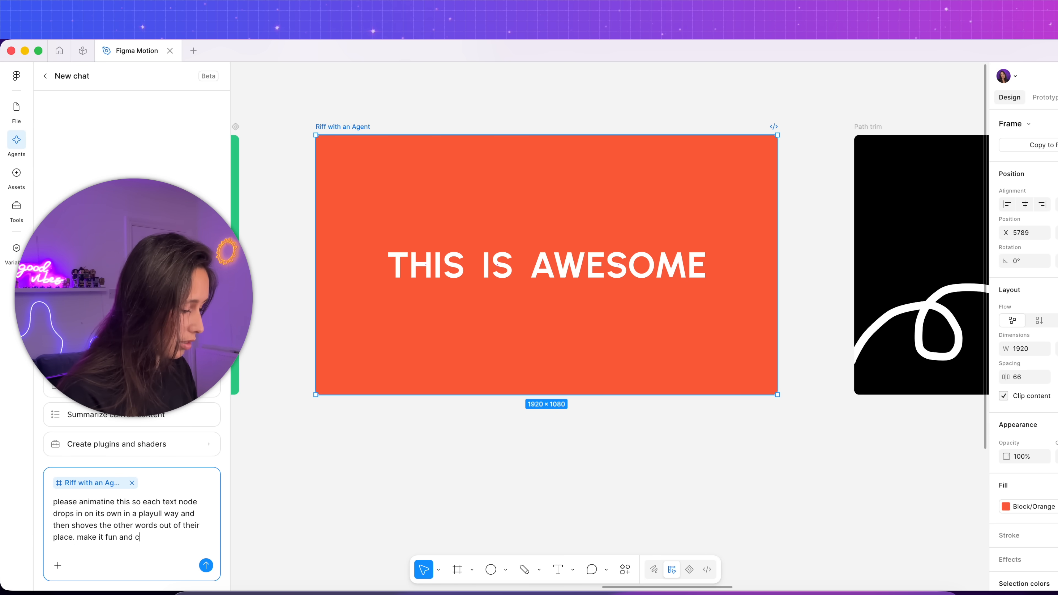
type("artoonish")
key("Return")
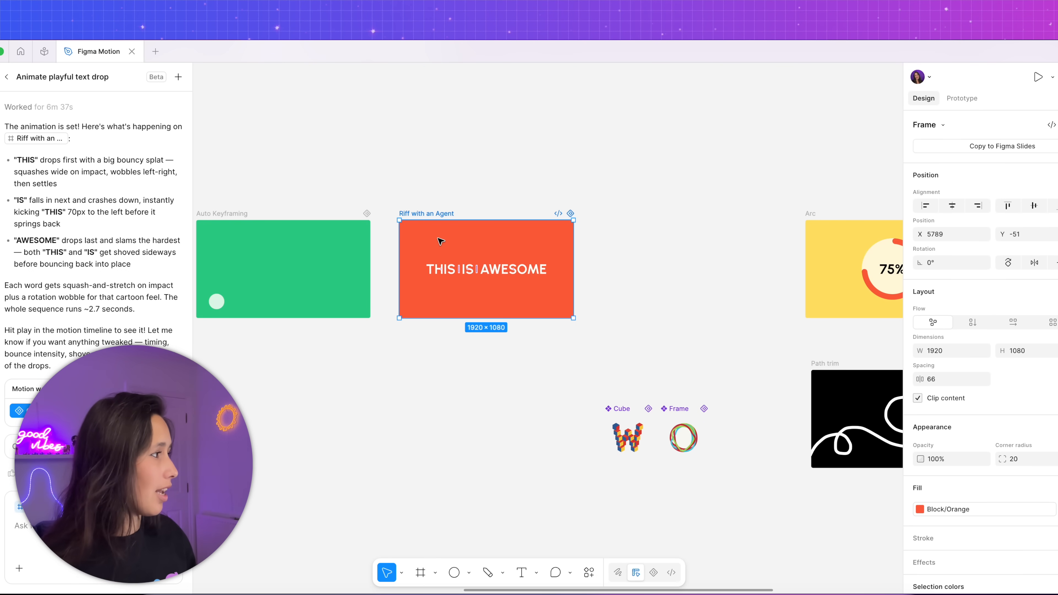
Open the timeline of the agent's text drop animation, and play it.
scroll(442, 241, "up", 3)
left_click(18, 410)
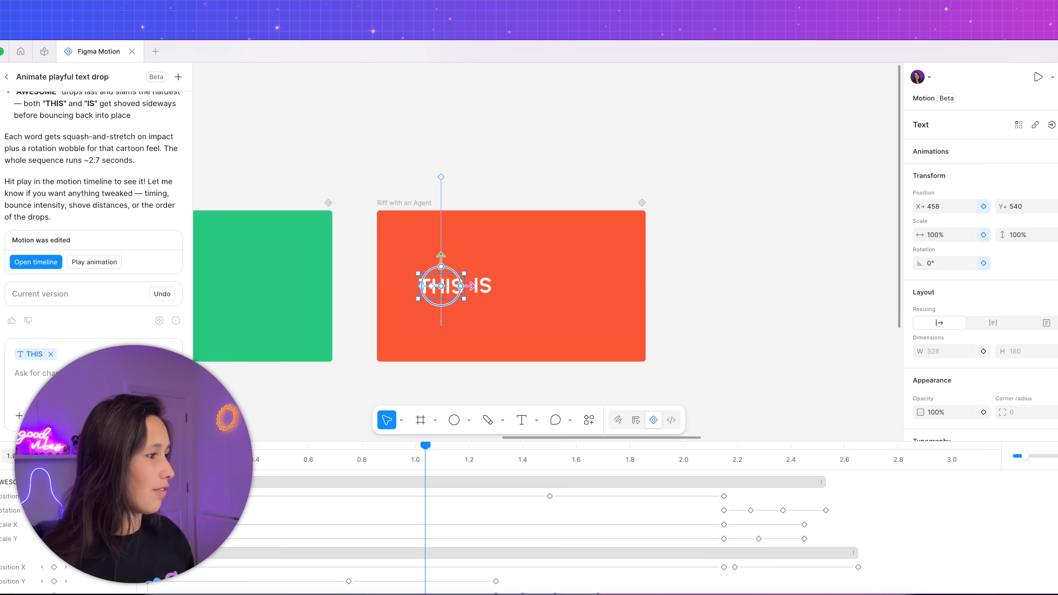
key("space")
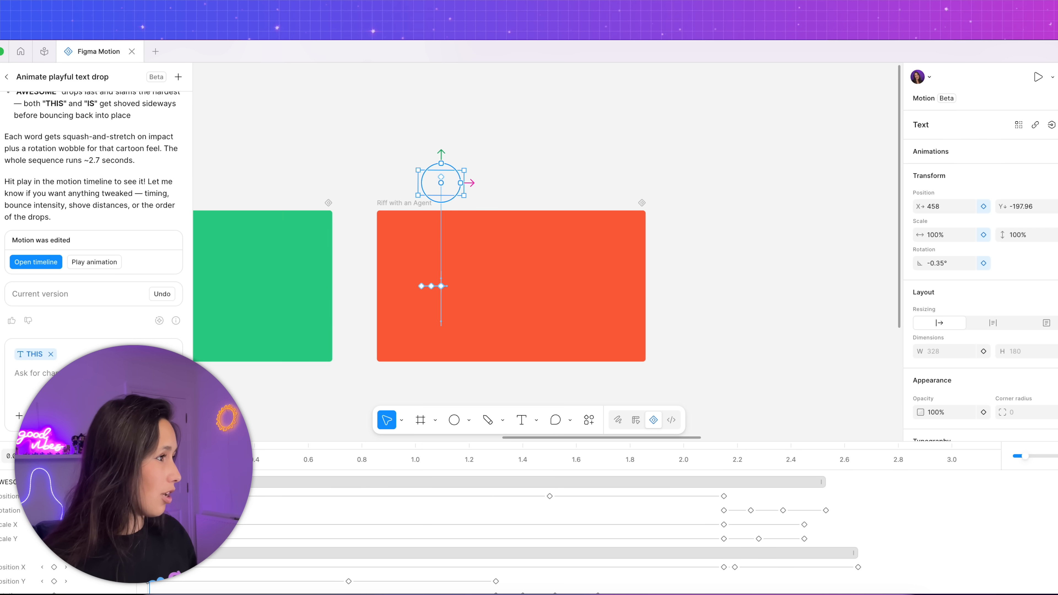
Play the agent's text drop animation and examine the keyframes of each word in the timeline.
key("space")
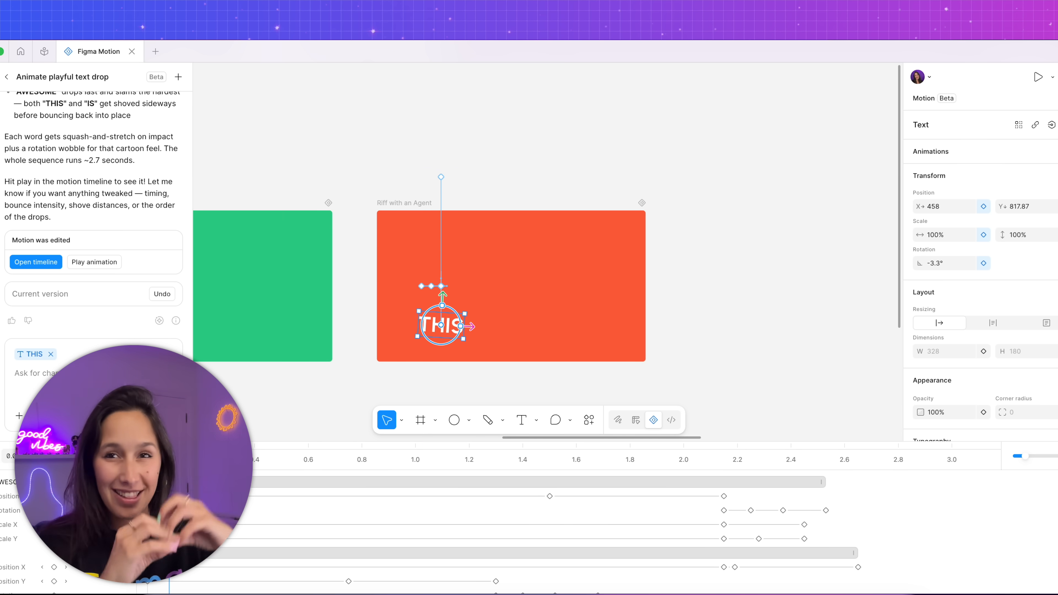
scroll(366, 534, "down", 5)
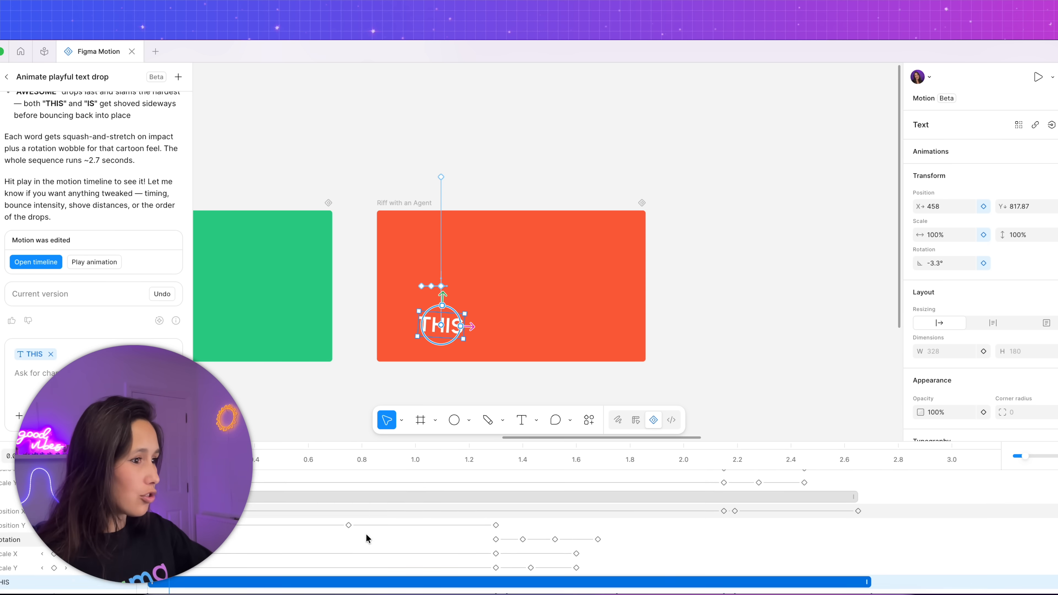
scroll(368, 533, "down", 2)
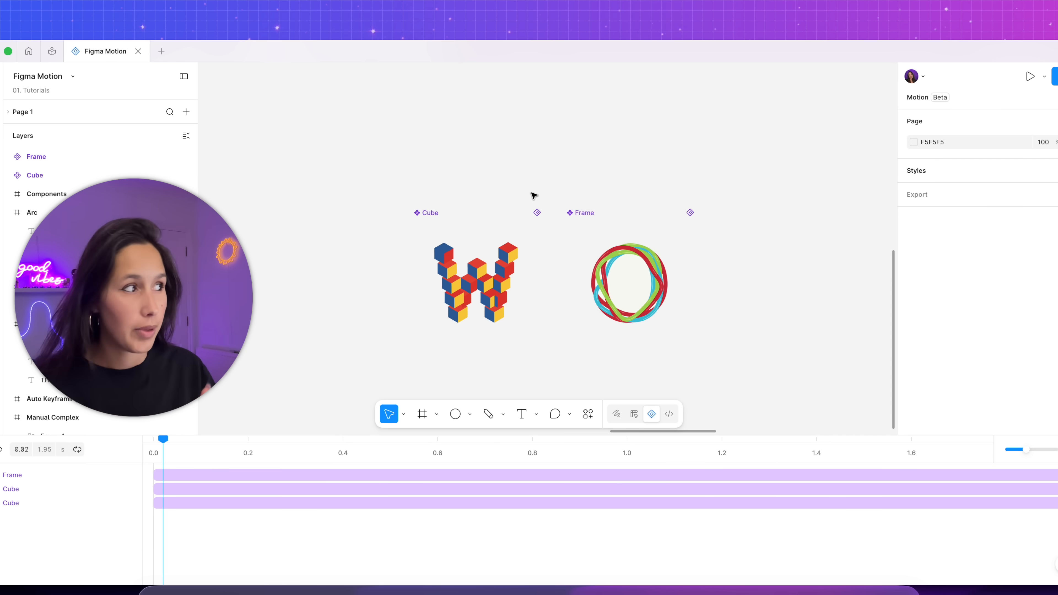
Expand the Cube component in Design mode and inspect several of the vector layers that make up its W.
left_click(434, 229)
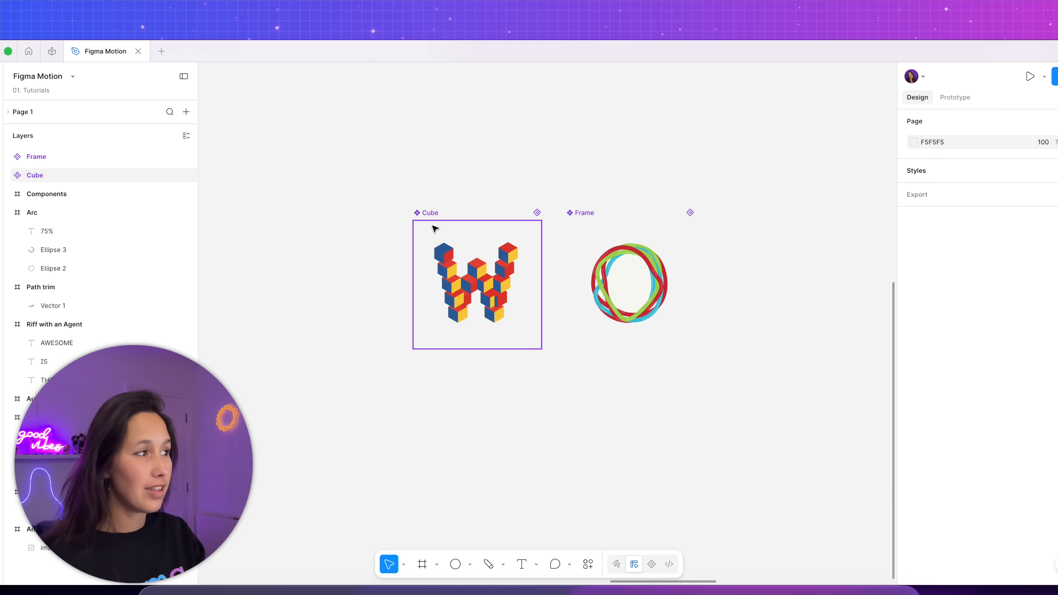
left_click(494, 282)
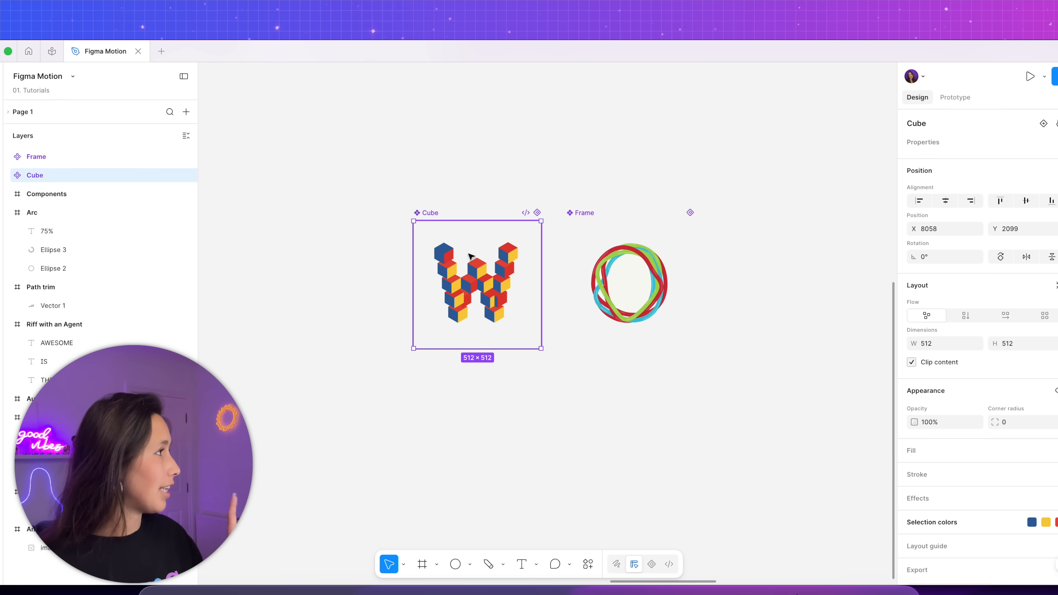
left_click(9, 175)
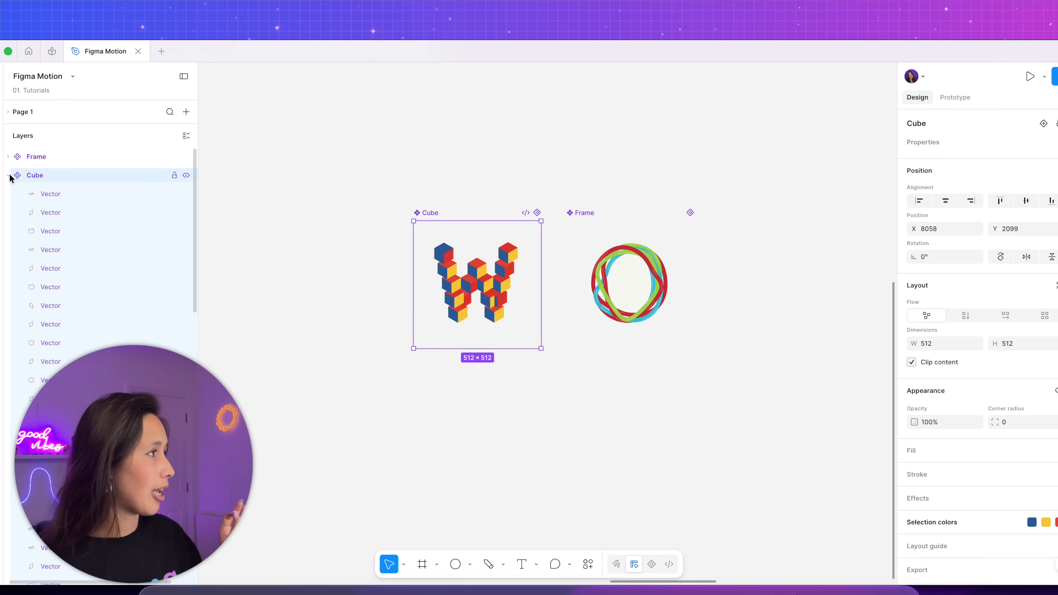
left_click(50, 194)
left_click(62, 270)
left_click(79, 305)
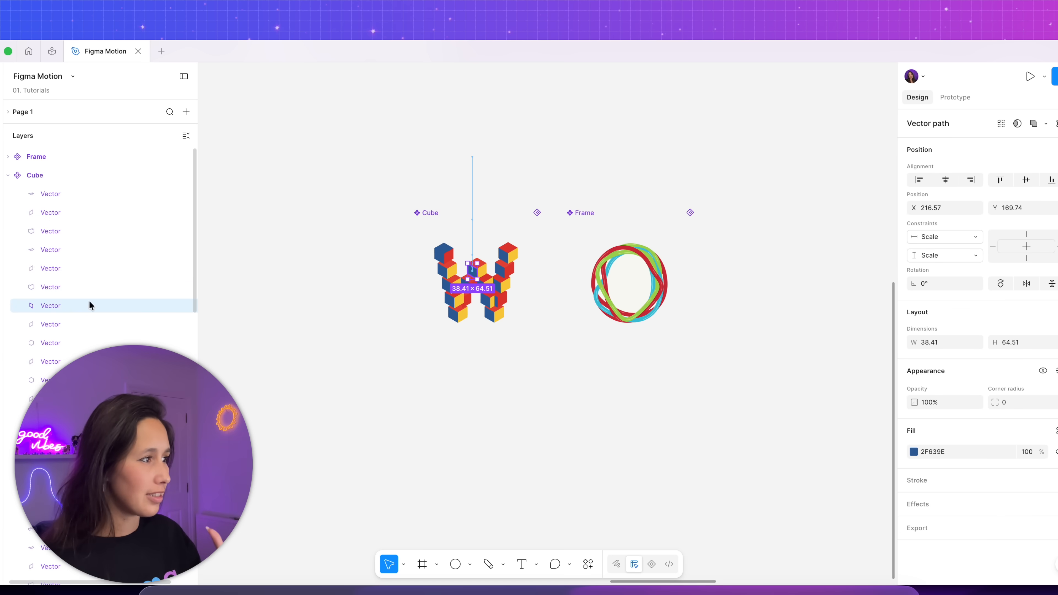
left_click(389, 169)
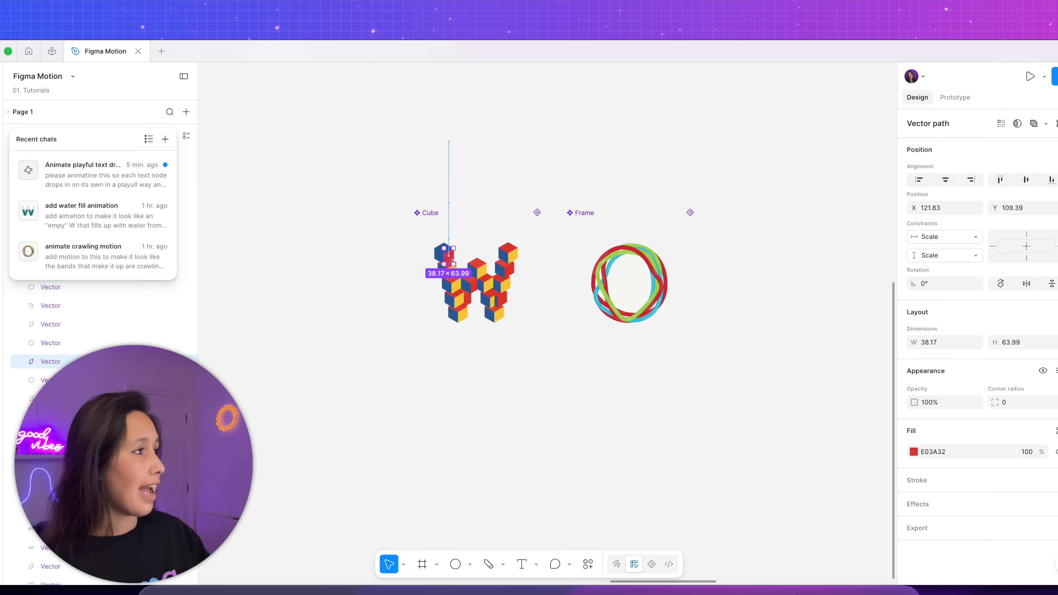
Open the animate cube fall effect chat and review the prompt given to the agent.
left_click(27, 248)
triple_click(91, 148)
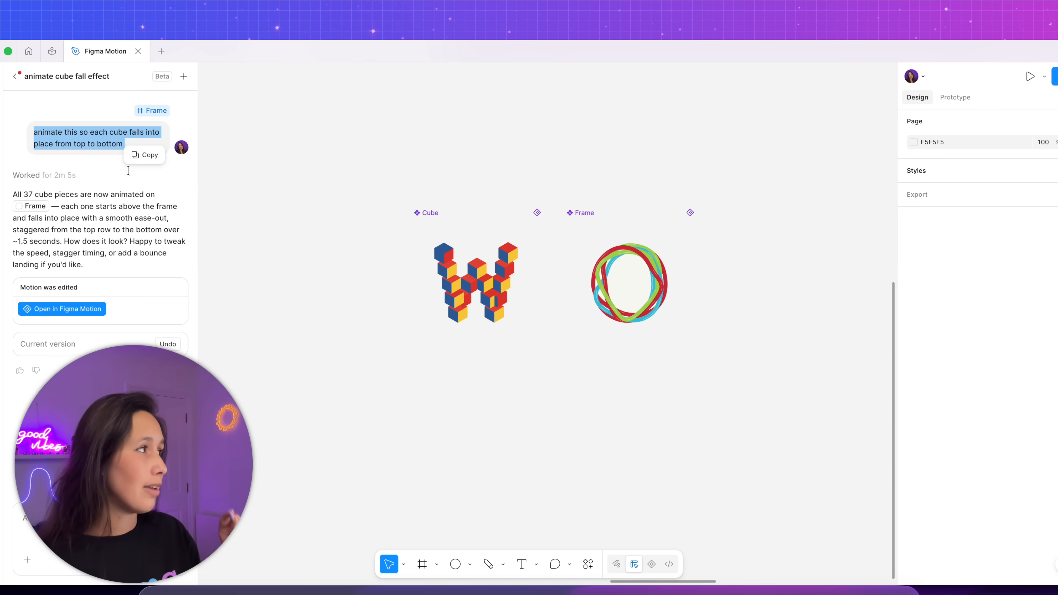
left_click(278, 176)
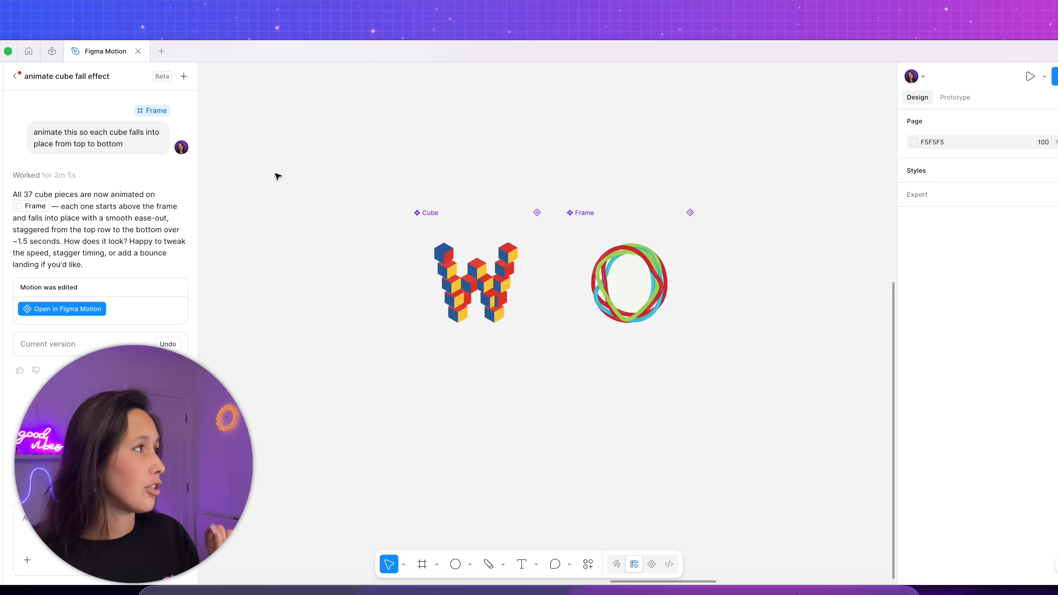
Open the Cube component's fall animation in Motion from the chat, play it, and clear the selection.
left_click(427, 224)
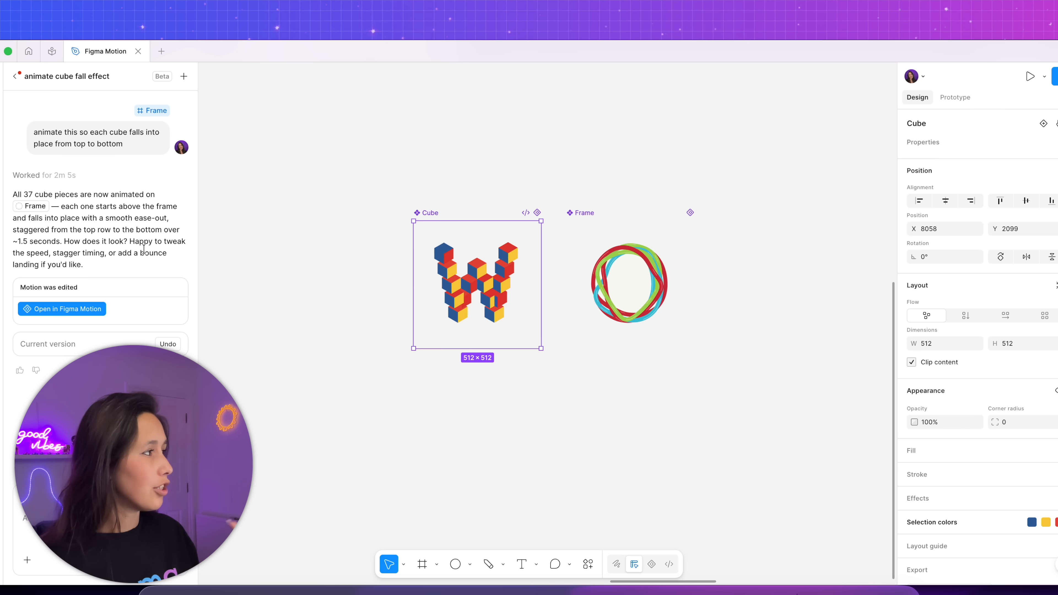
left_click(62, 308)
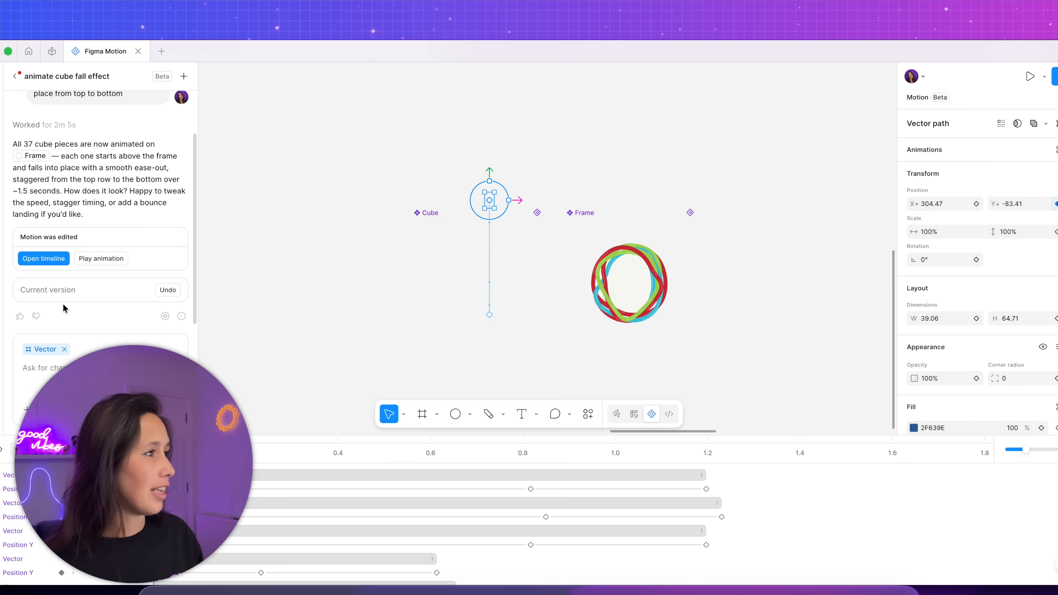
key("space")
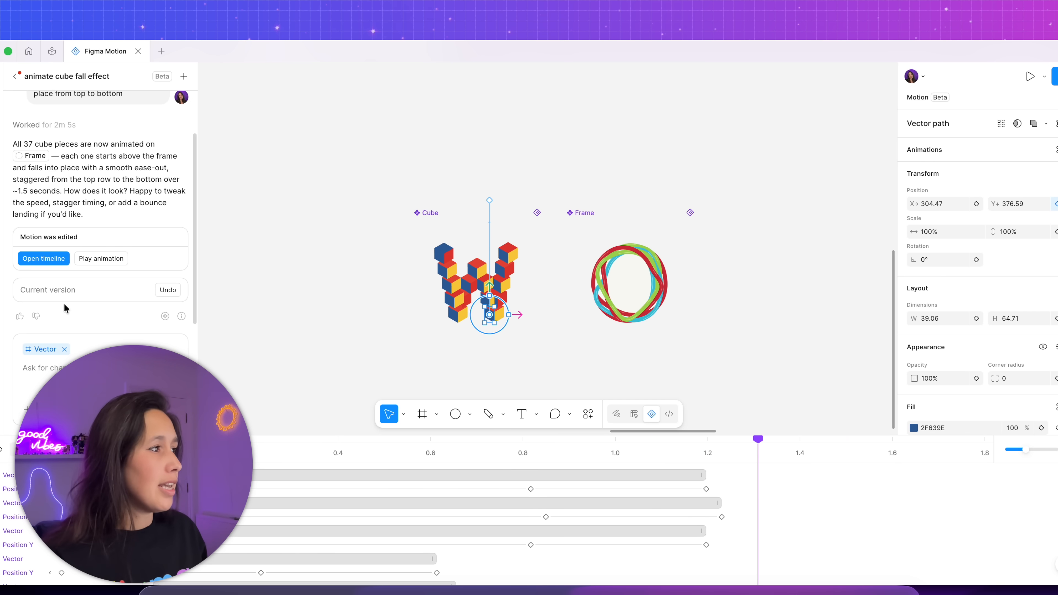
key("space")
key("Escape")
key("Escape")
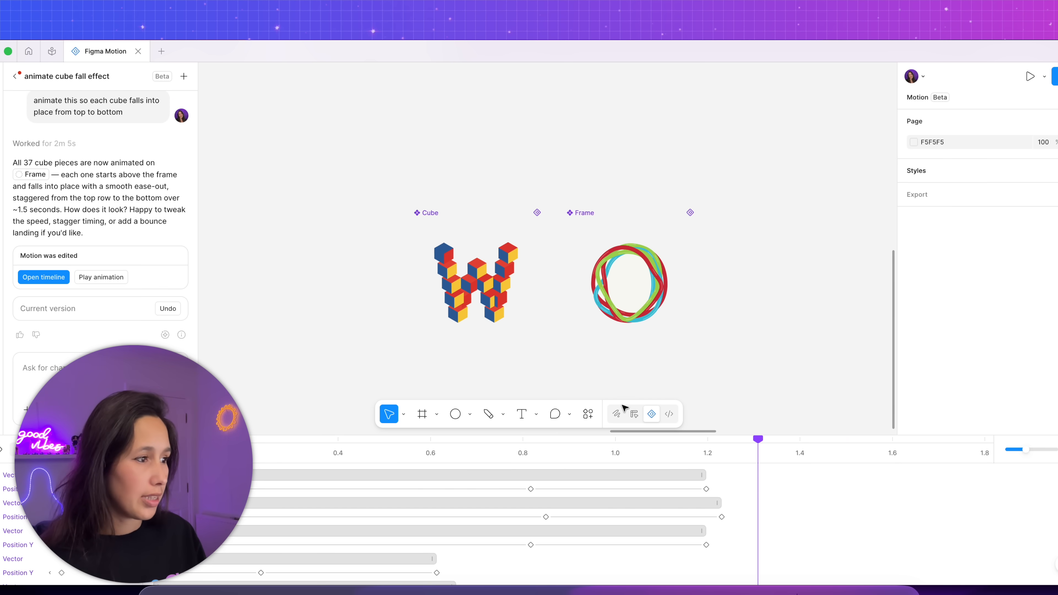
Go back to Design mode, reselect the Cube component, and replay its animation in Motion mode.
left_click(634, 414)
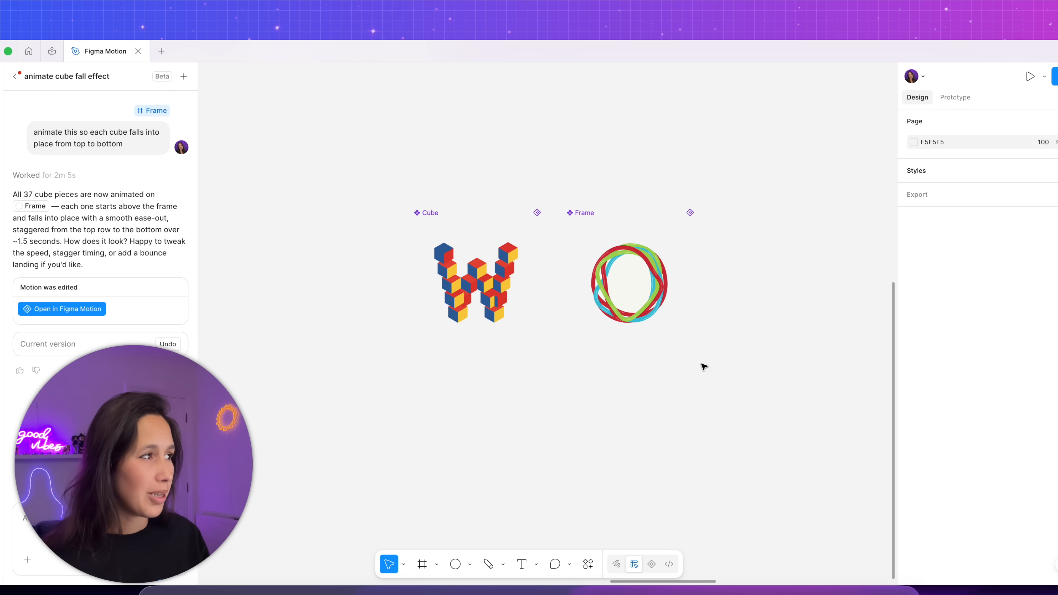
left_click(426, 216)
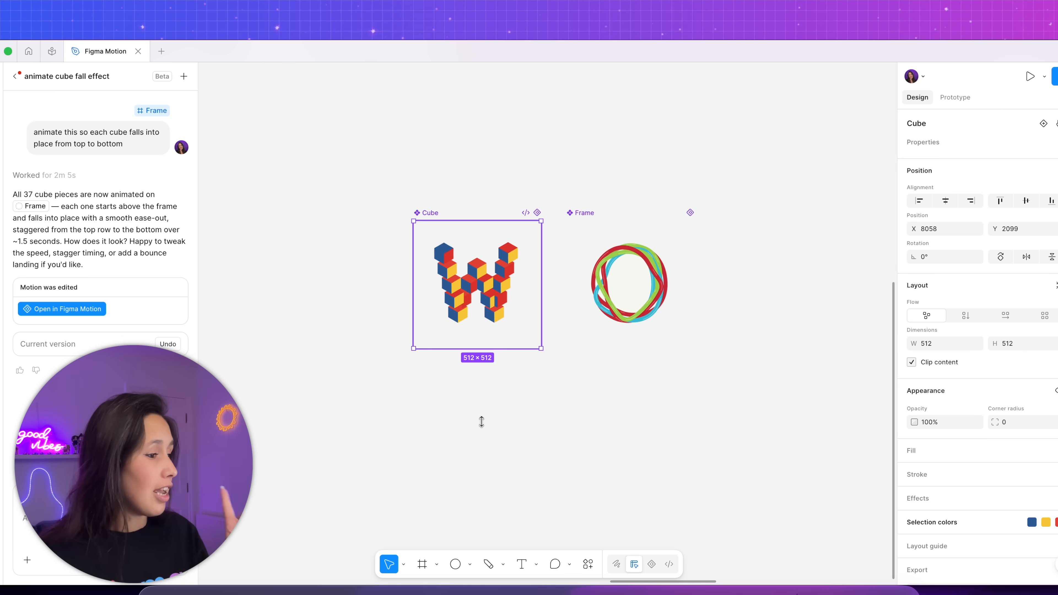
left_click(651, 564)
key("space")
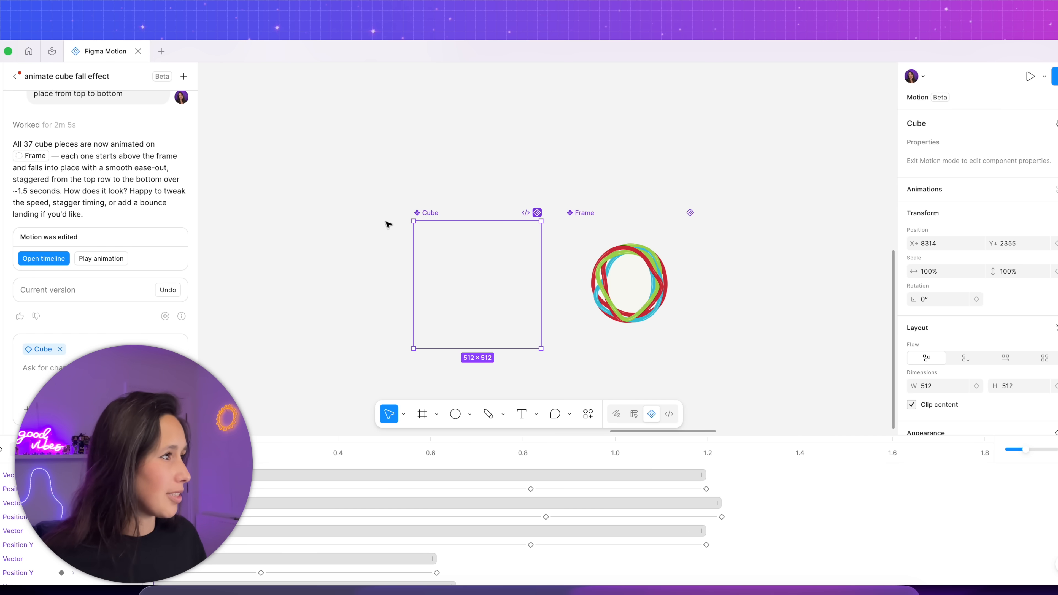
Select the Frame component with the O, review the animate crawling motion chat, and play the band animation.
left_click(610, 236)
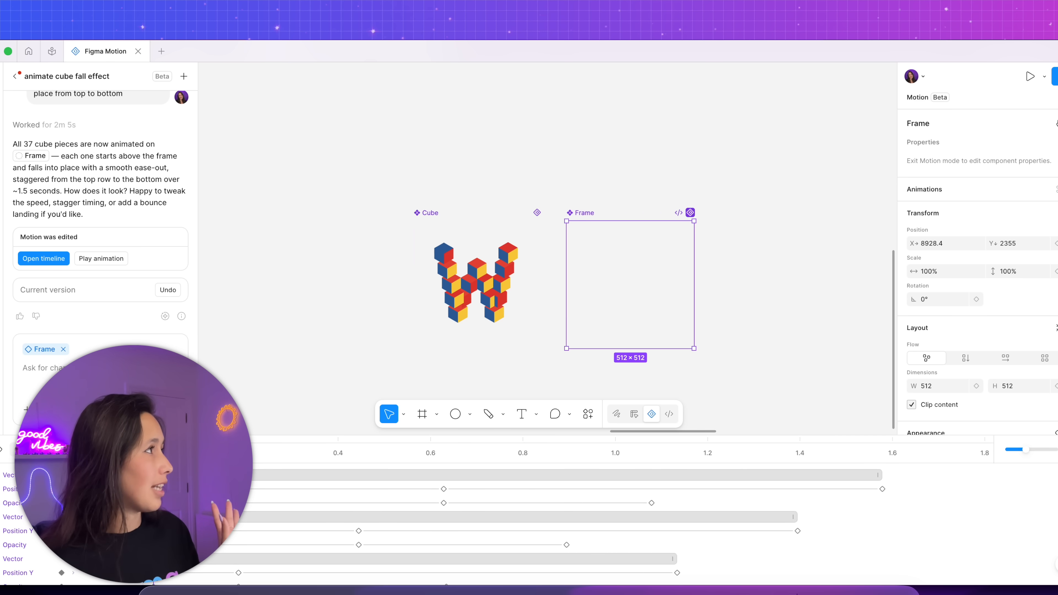
left_click(14, 76)
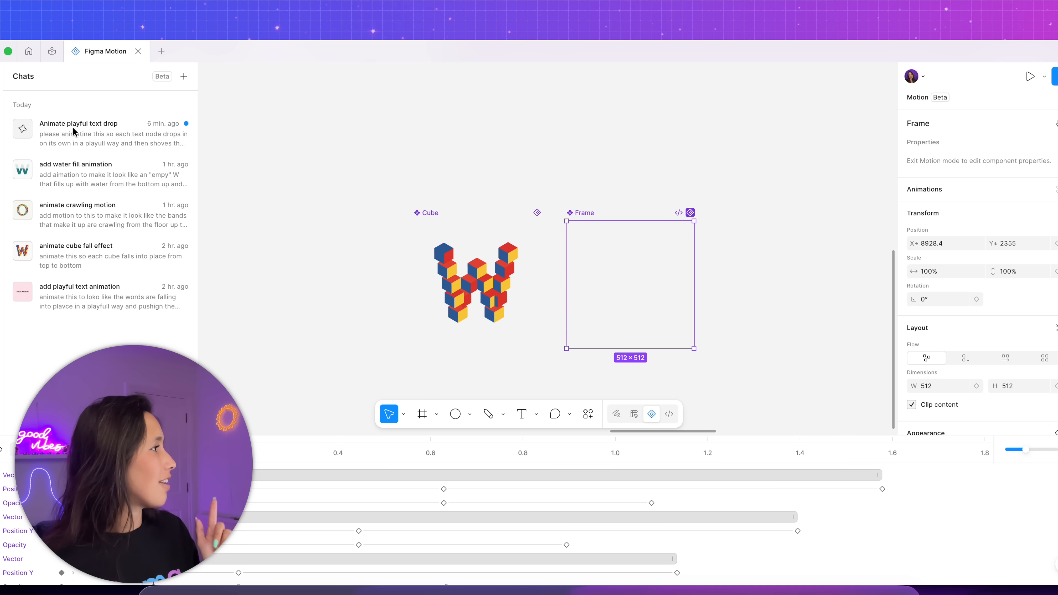
left_click(92, 221)
scroll(92, 221, "up", 5)
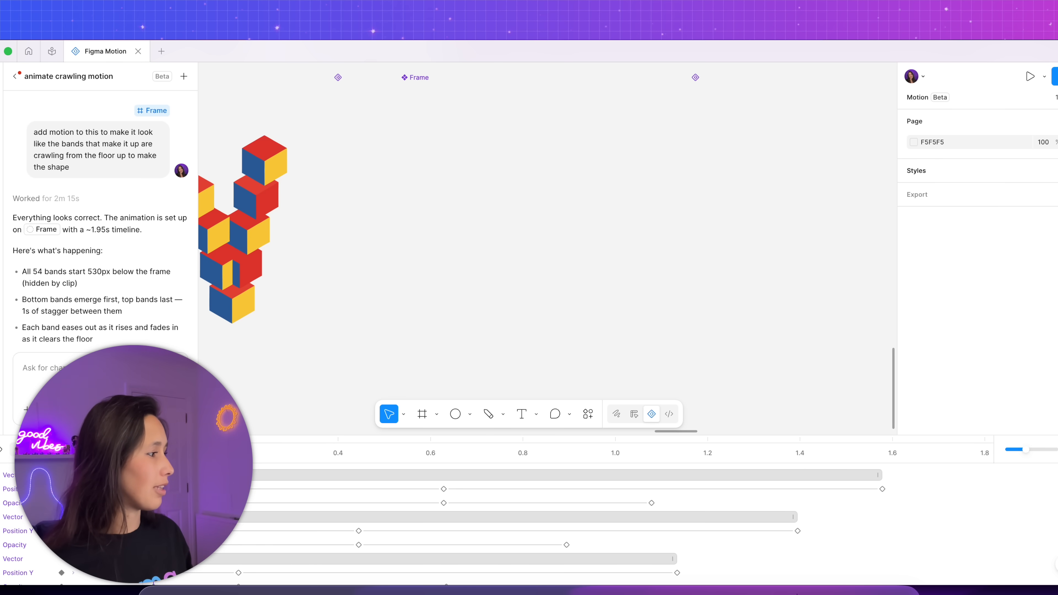
key("space")
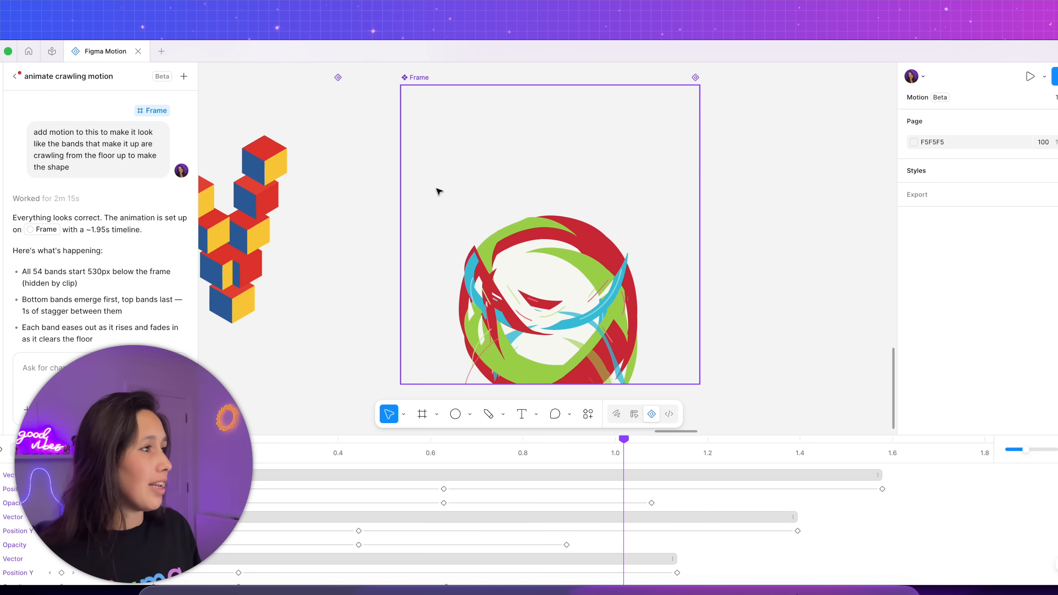
Go to the Components frame holding the Cube and Frame instances, then play and stop its combined animation.
scroll(437, 192, "down", 3)
scroll(463, 109, "right", 10)
scroll(362, 260, "down", 5)
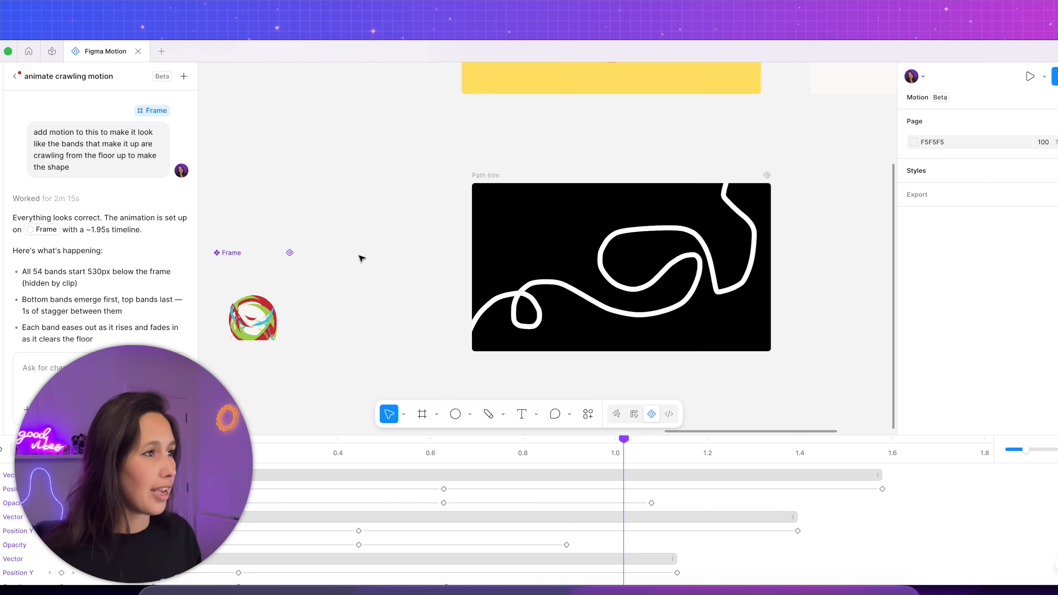
scroll(597, 224, "right", 5)
left_click(488, 176)
scroll(583, 194, "up", 3)
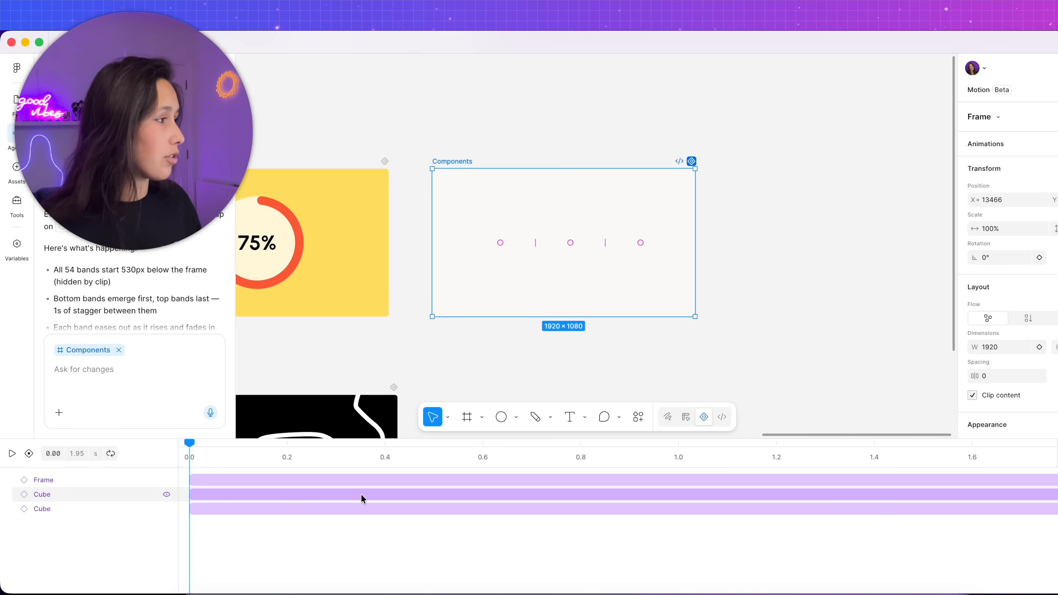
key("space")
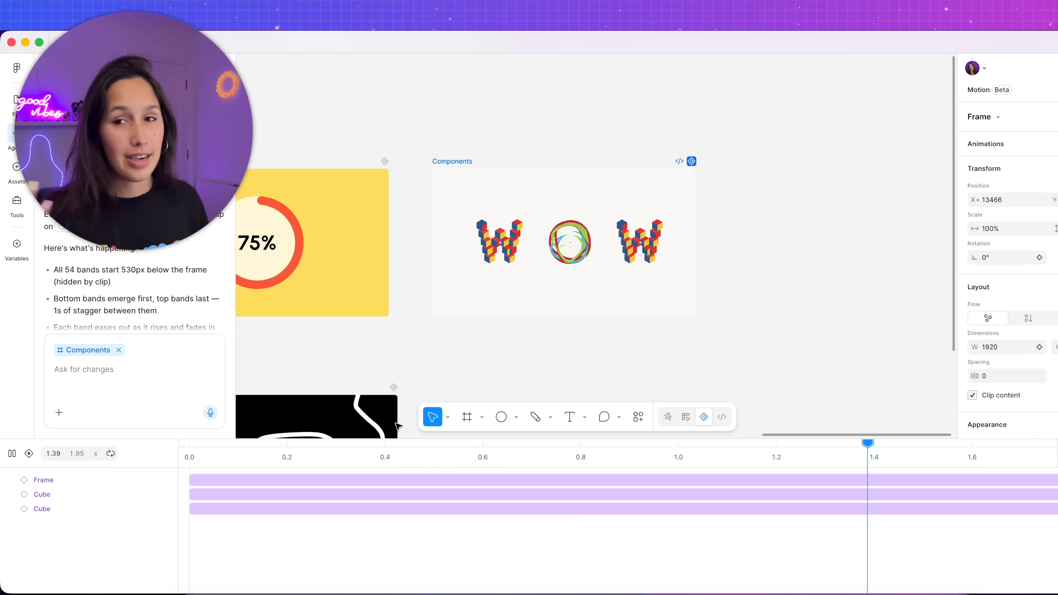
key("space")
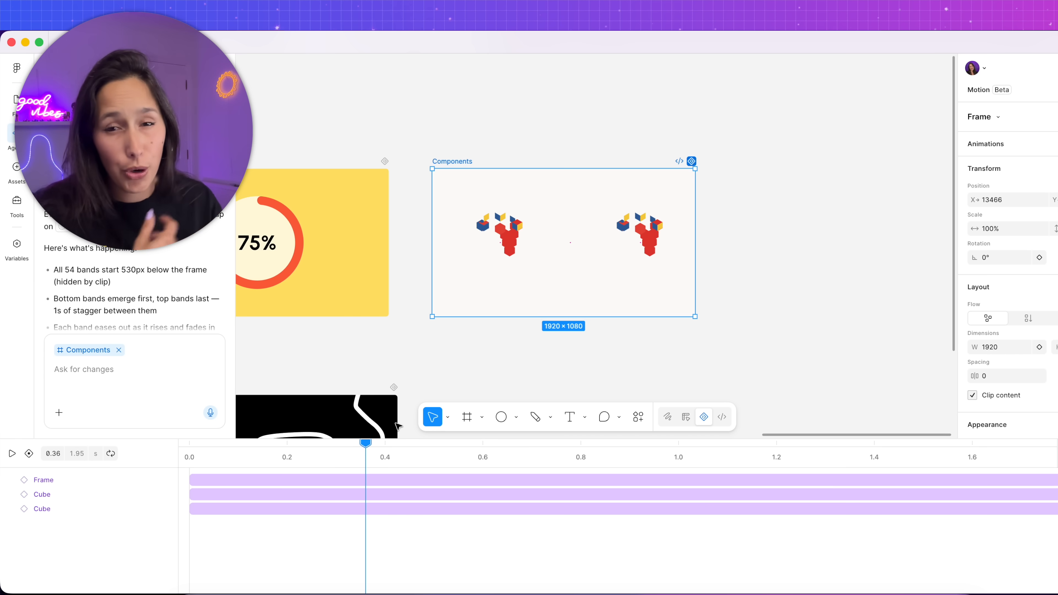
Add a 360° rotation keyframe at 0 s to the last Cube instance in the Components frame.
left_click(665, 256)
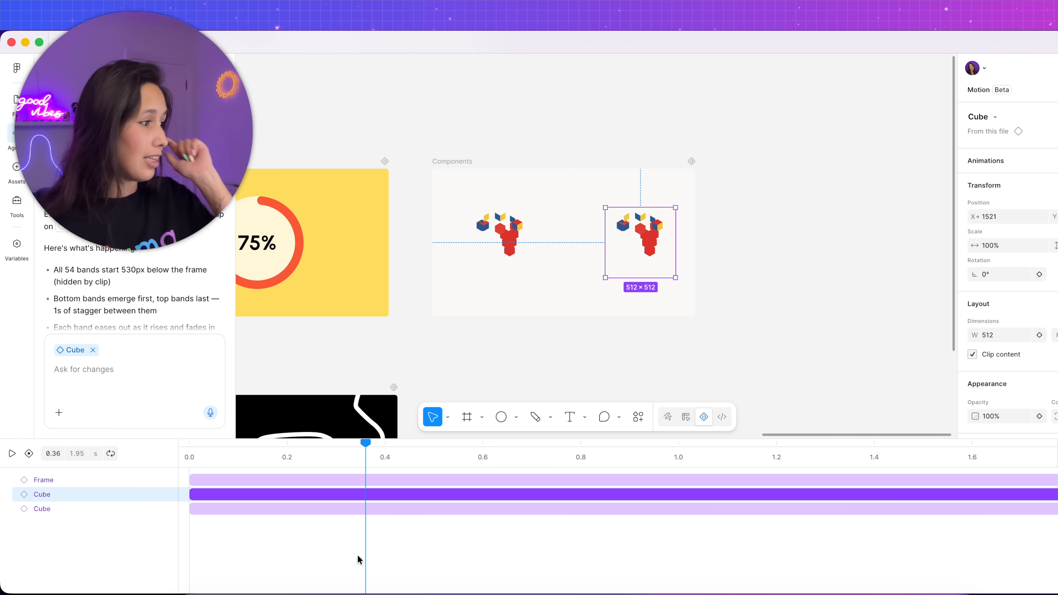
left_click_drag(283, 444, 150, 453)
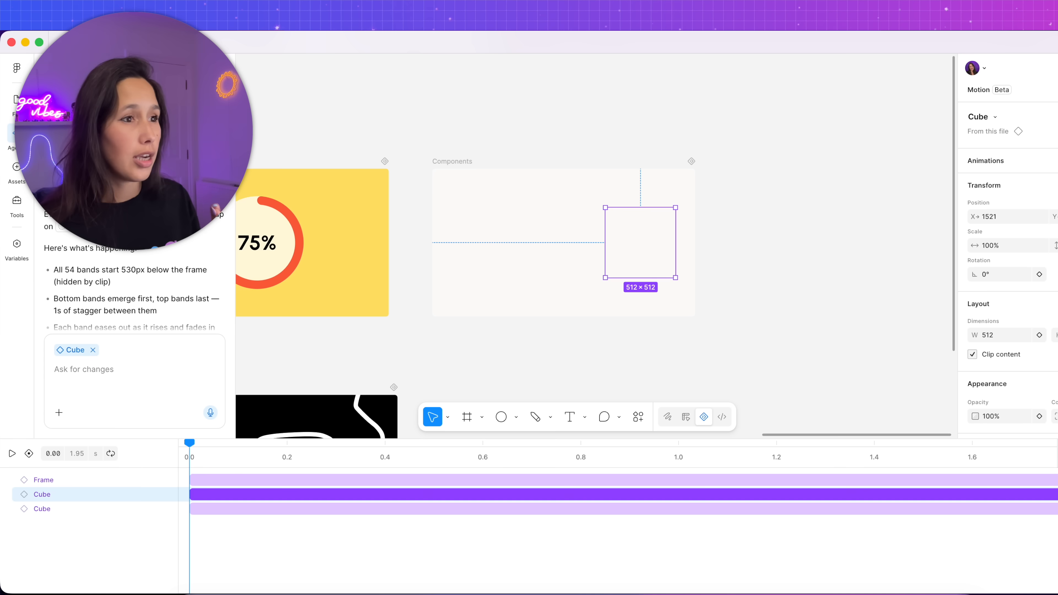
left_click(1015, 274)
type("360")
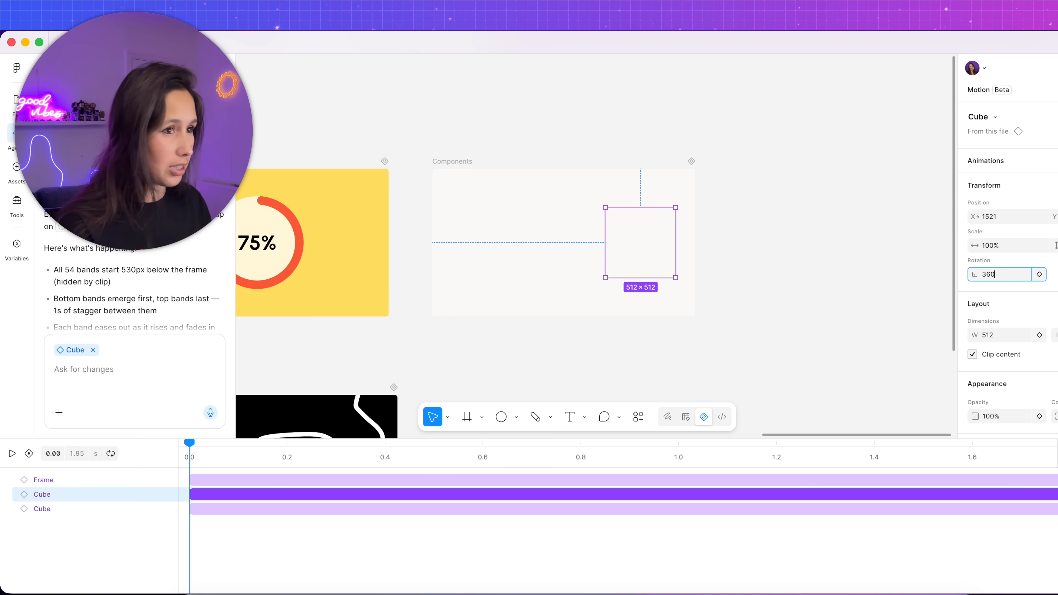
key("Return")
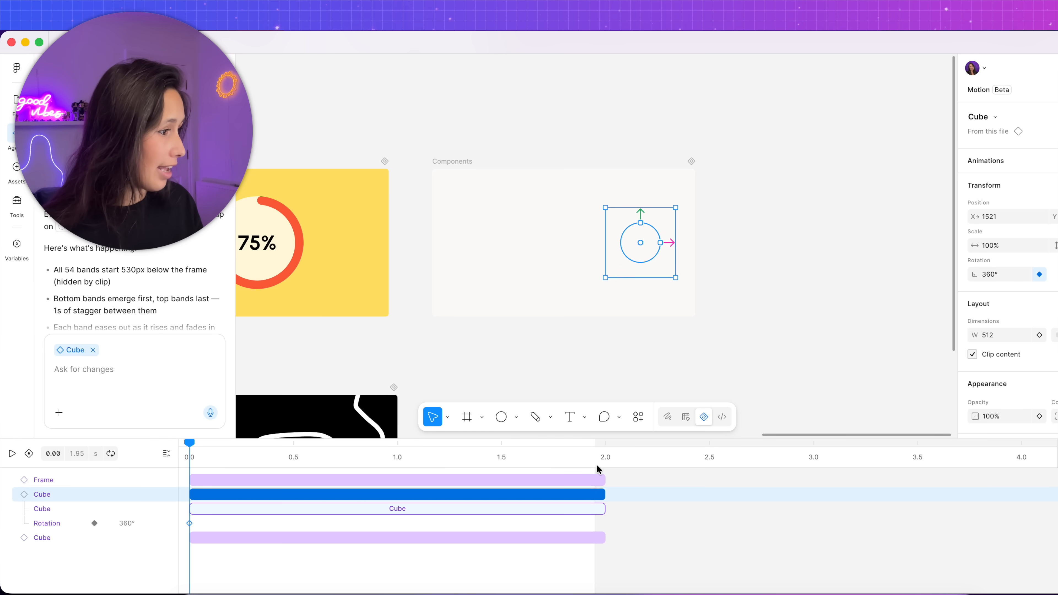
Add a 0° rotation keyframe at 1.95 s to the same Cube instance and play the animation.
left_click_drag(190, 445, 617, 454)
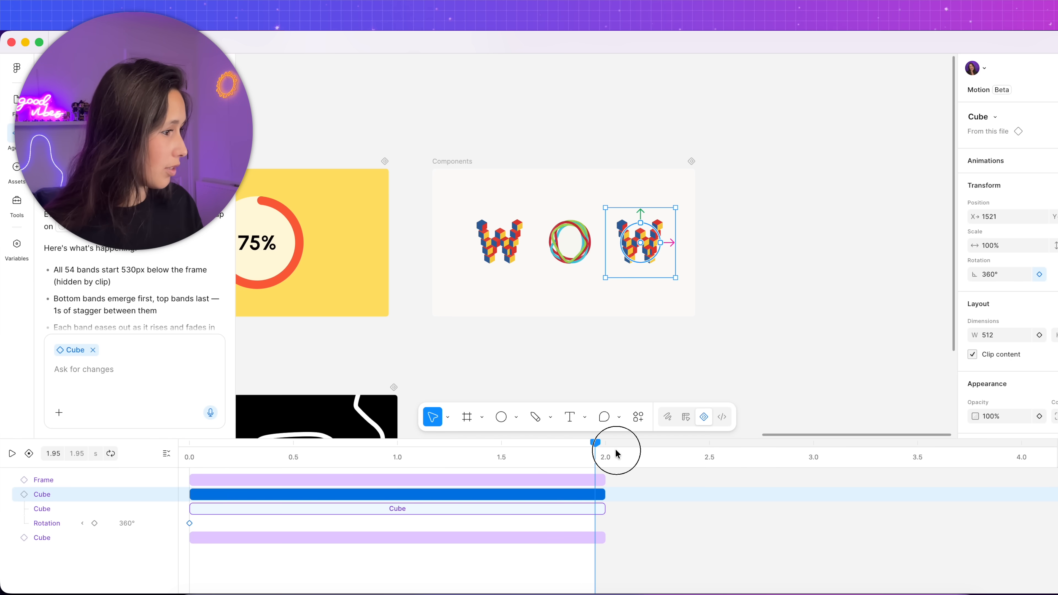
left_click(989, 273)
type("0")
key("Return")
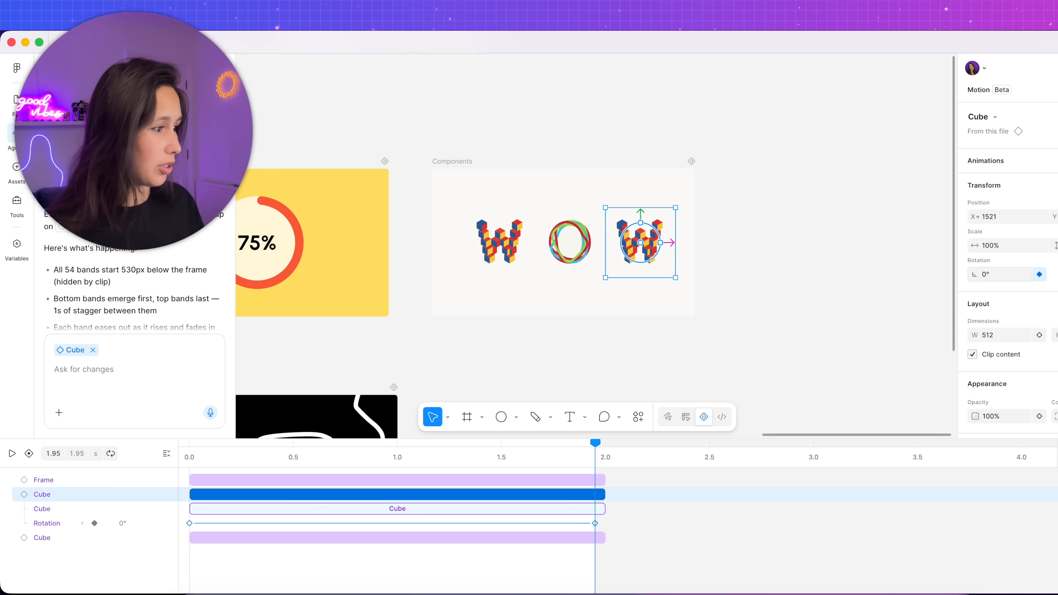
left_click(12, 454)
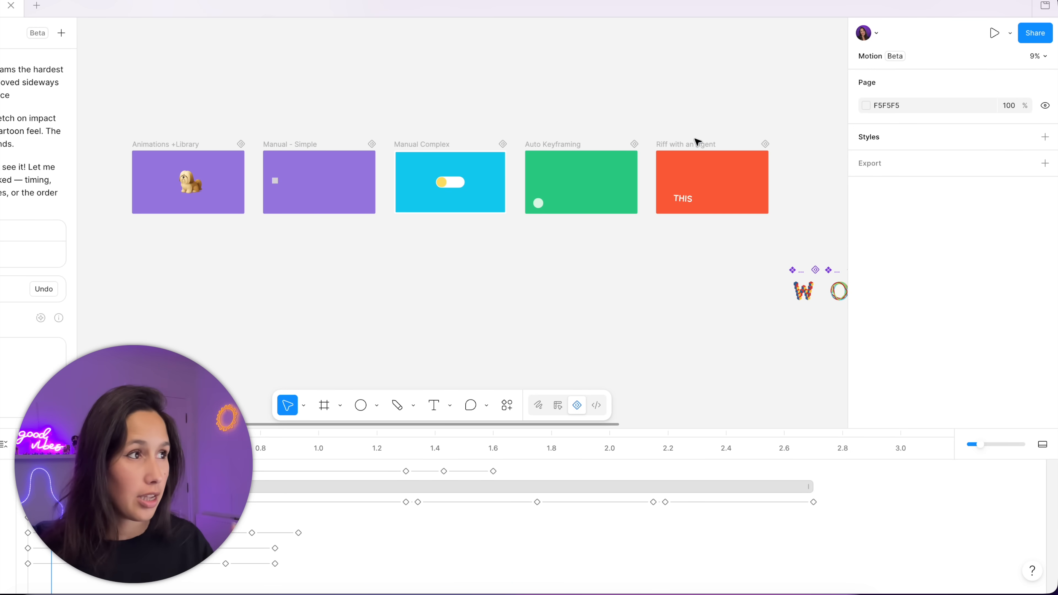
Select the Riff with an Agent frame and inspect its Motion section as JSON code in Dev Mode.
left_click(719, 142)
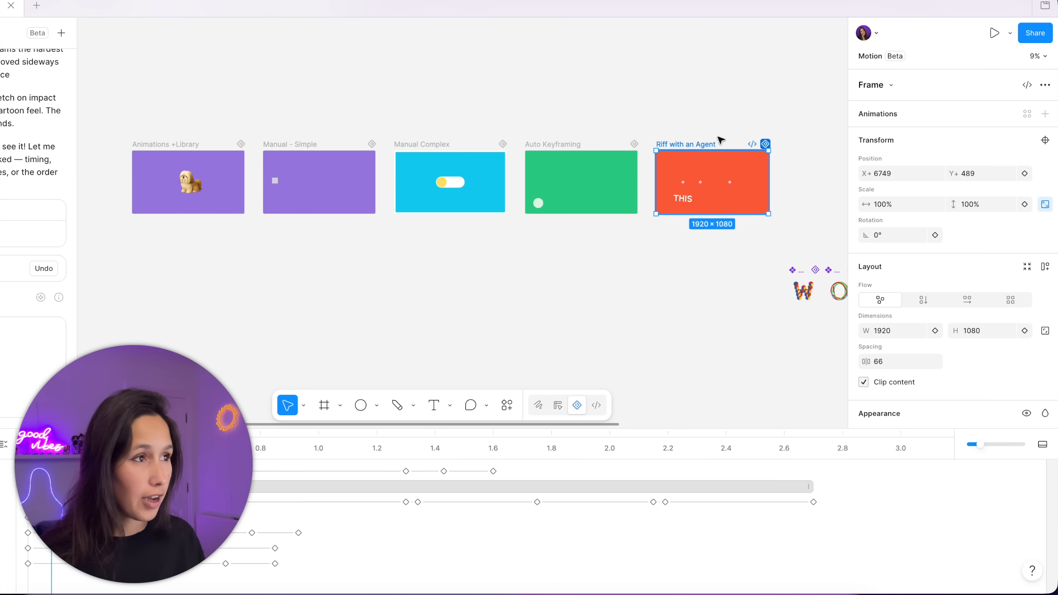
scroll(720, 140, "up", 5)
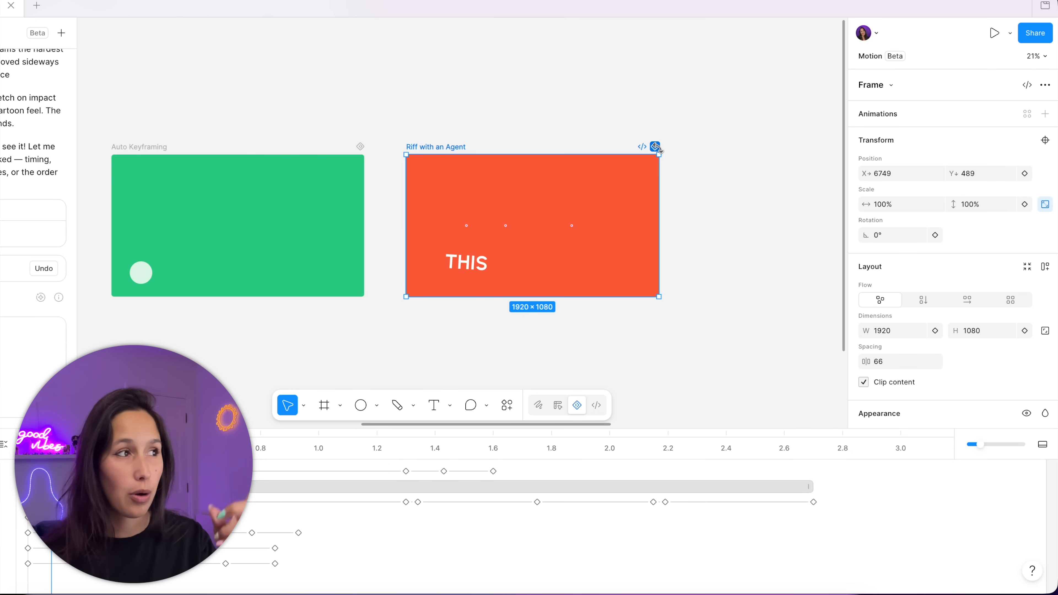
left_click(557, 405)
left_click(596, 571)
scroll(1036, 300, "down", 10)
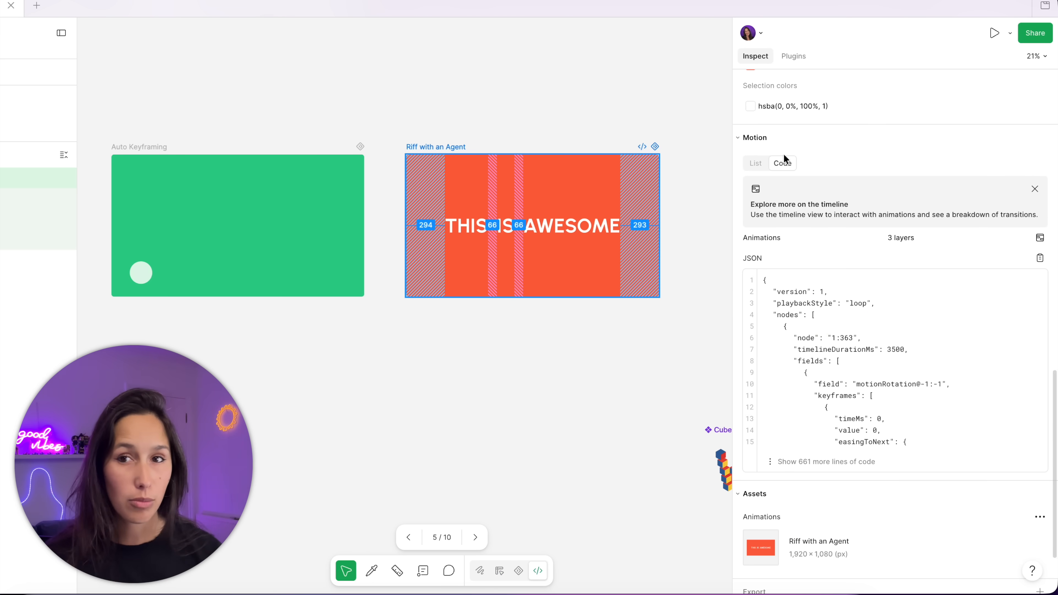
Show the Riff with an Agent animation's timeline, scrub to about 2.2 s, and inspect the AWESOME text layer's motion code.
scroll(969, 457, "up", 3)
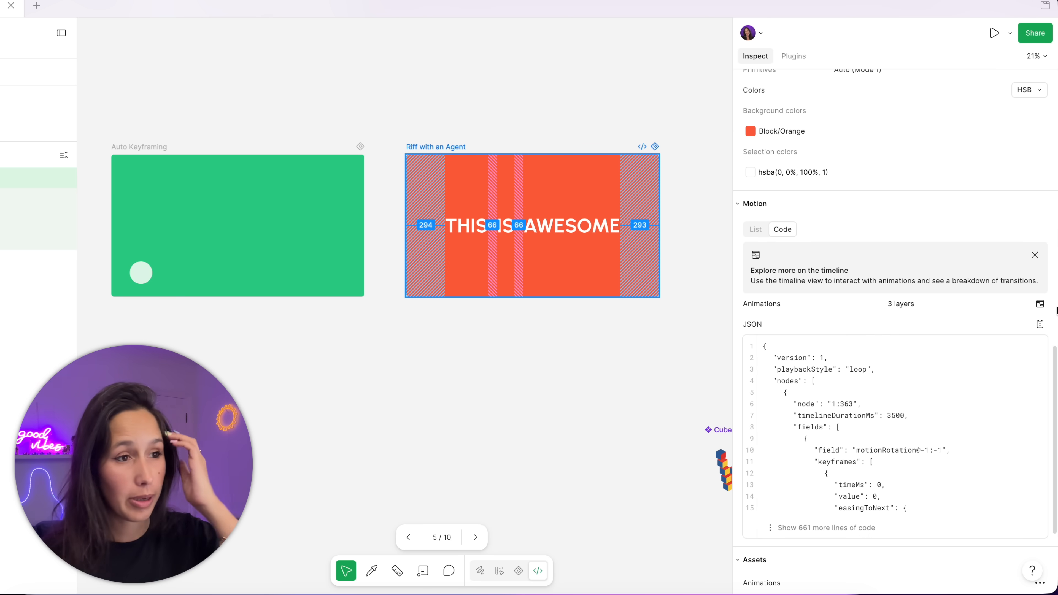
left_click(1040, 304)
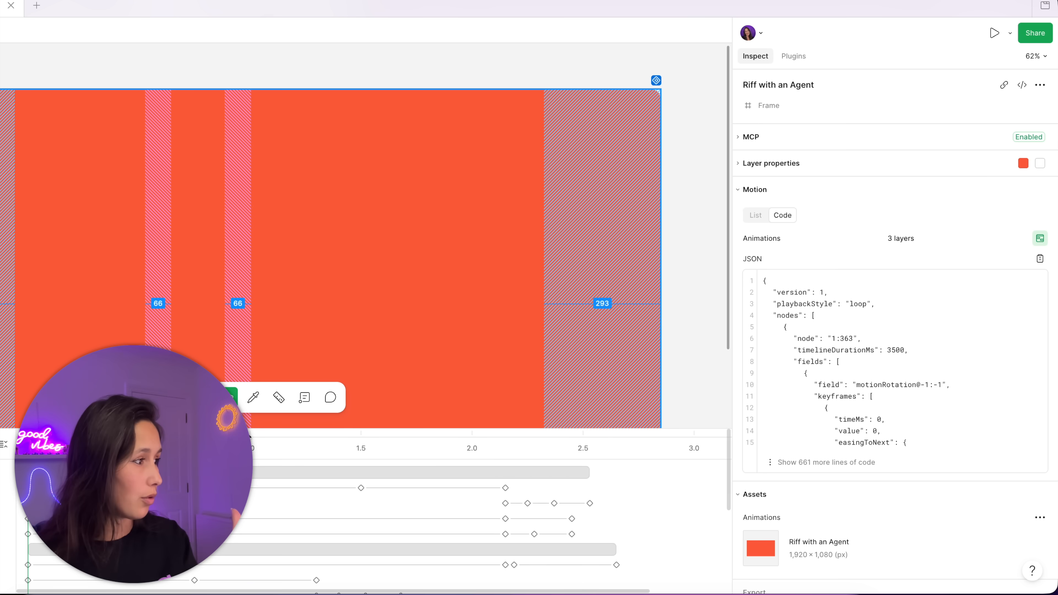
left_click_drag(258, 435, 512, 433)
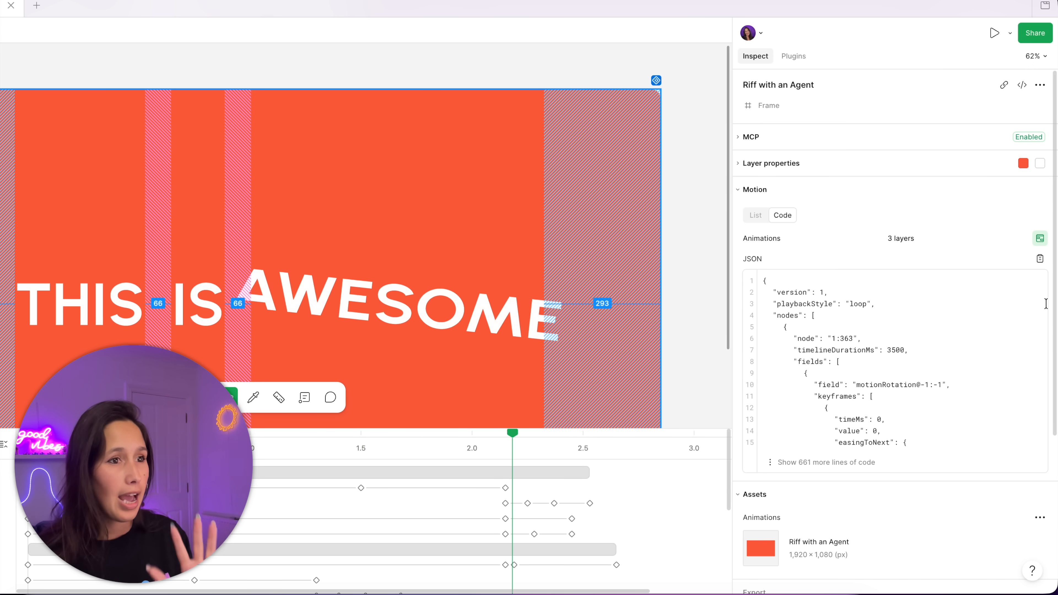
left_click(417, 311)
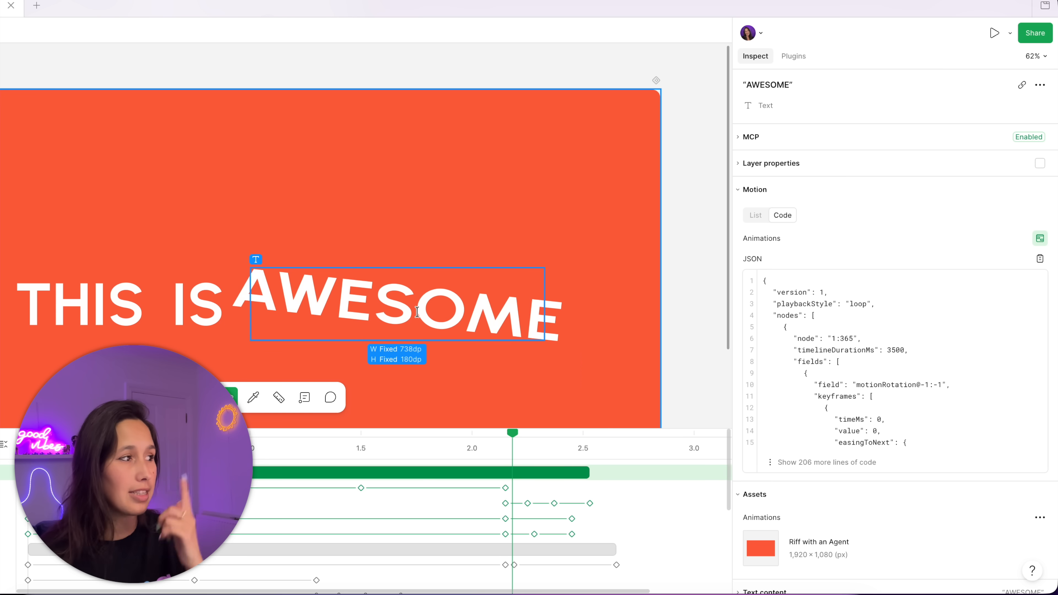
scroll(958, 316, "down", 4)
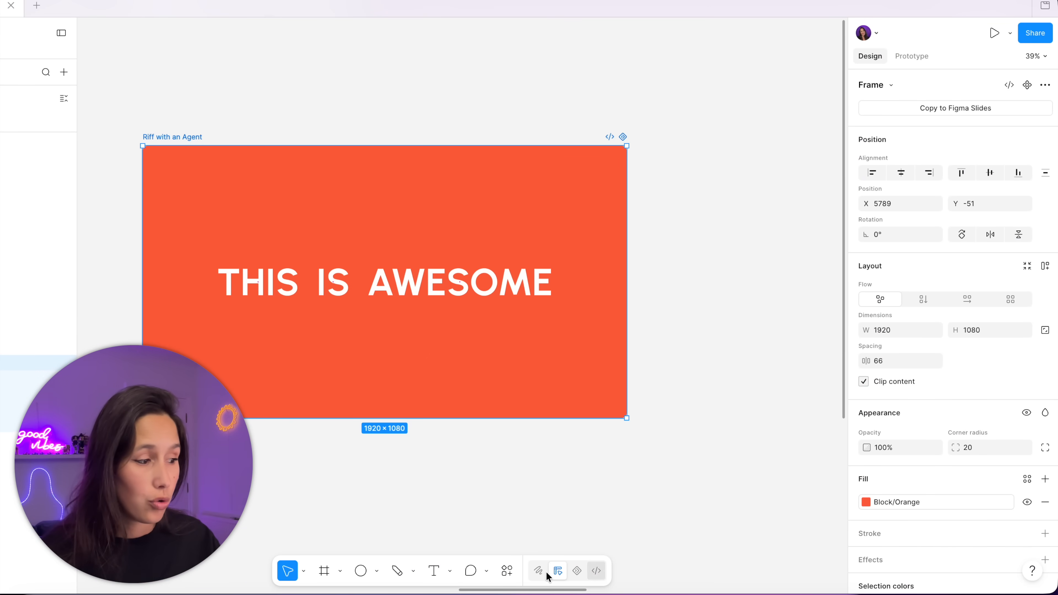
Add an export setting to the Riff with an Agent frame in Design mode and make the export animated.
scroll(1052, 392, "down", 5)
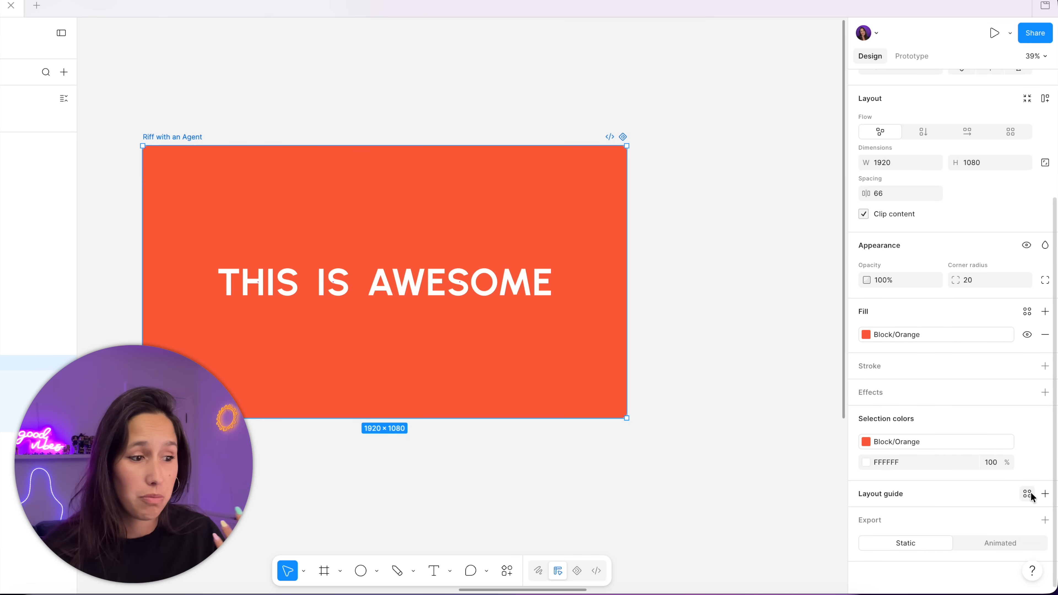
left_click(1044, 520)
scroll(1031, 511, "down", 2)
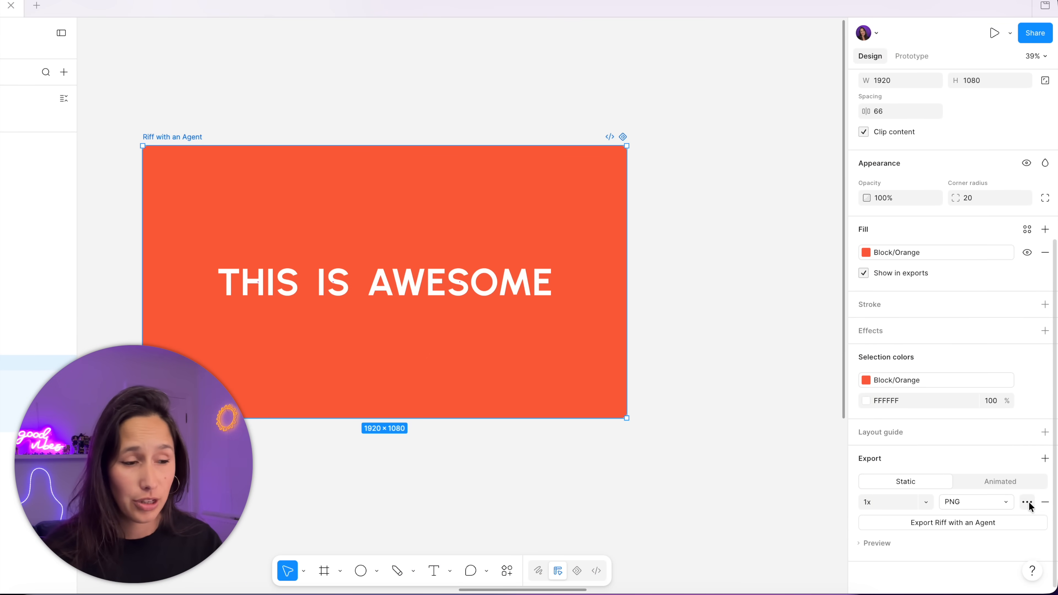
left_click(993, 484)
scroll(970, 442, "down", 2)
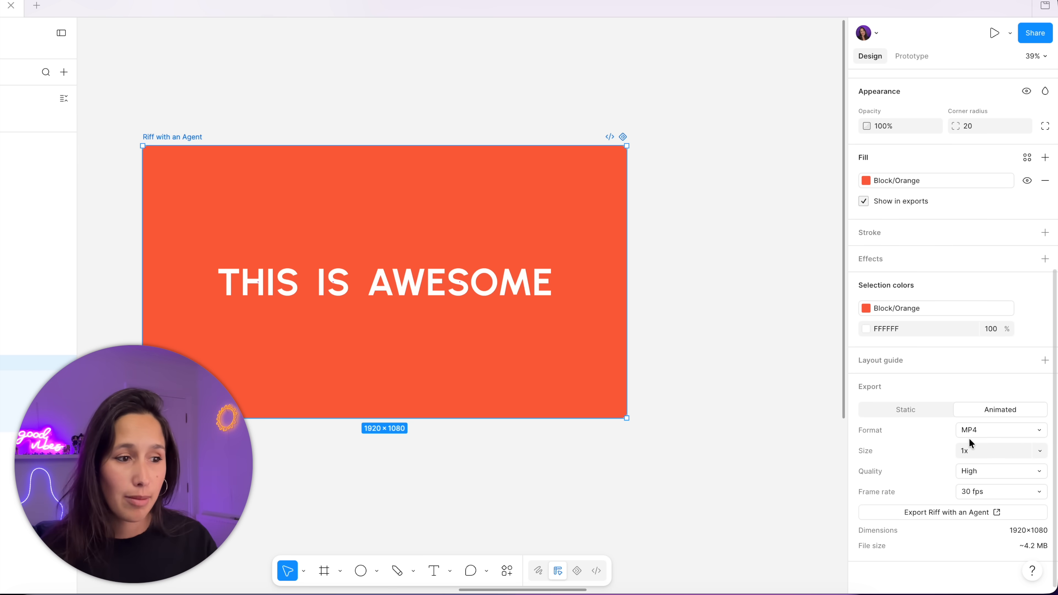
Check the format, quality and frame rate options, then export the Riff with an Agent frame as a 1x, high-quality MP4 at 30 fps.
left_click(970, 431)
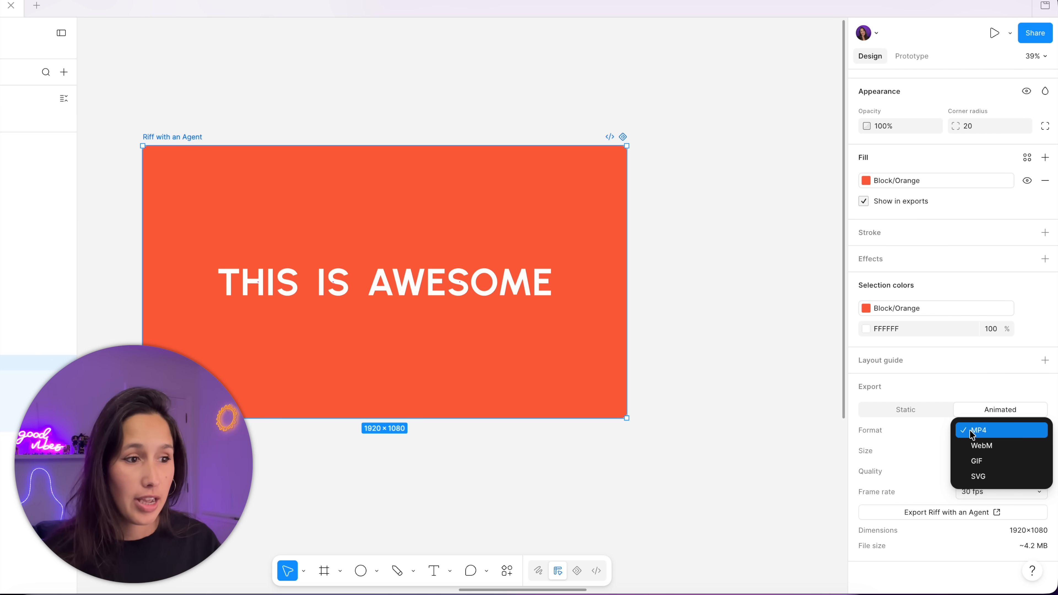
left_click(970, 431)
left_click(979, 466)
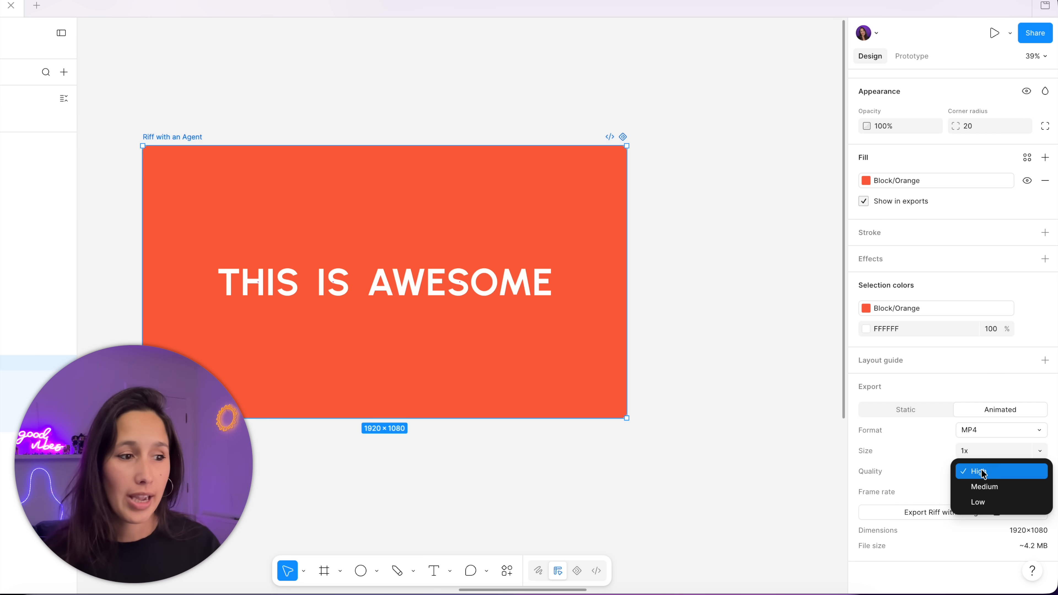
left_click(980, 469)
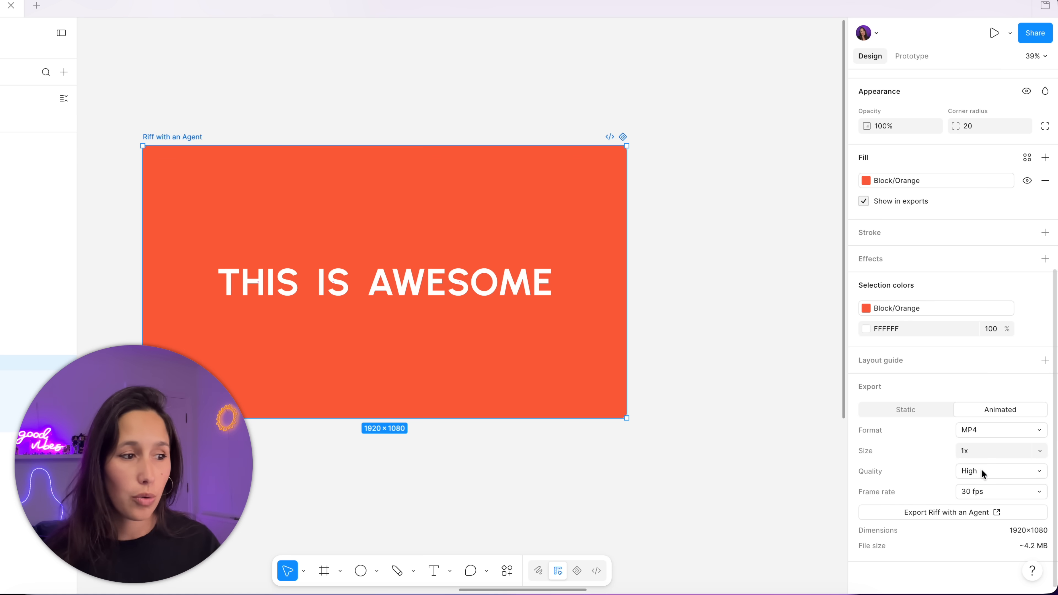
left_click(1001, 497)
left_click(1000, 497)
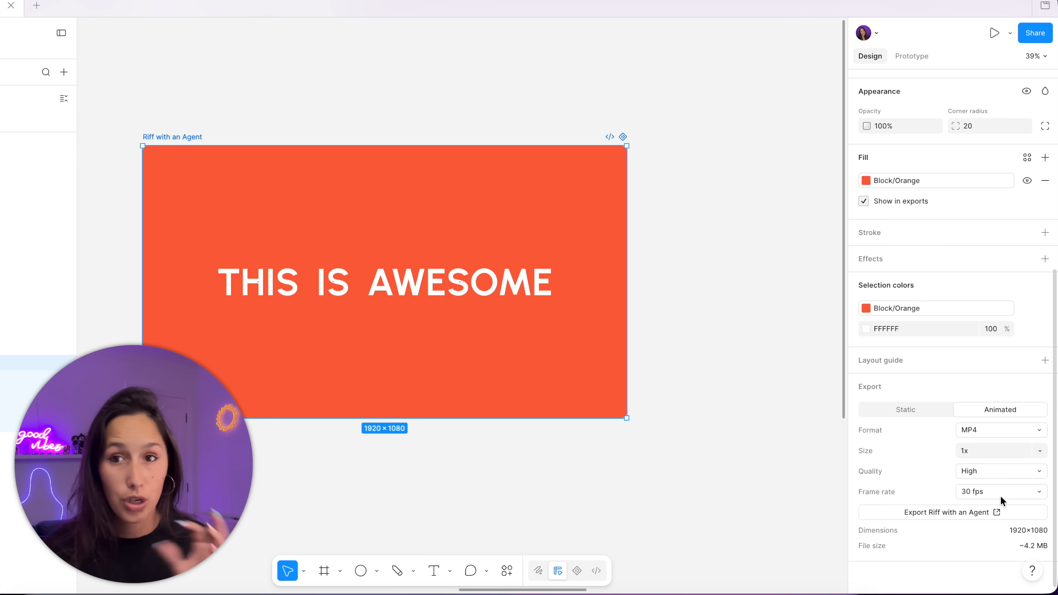
left_click(999, 513)
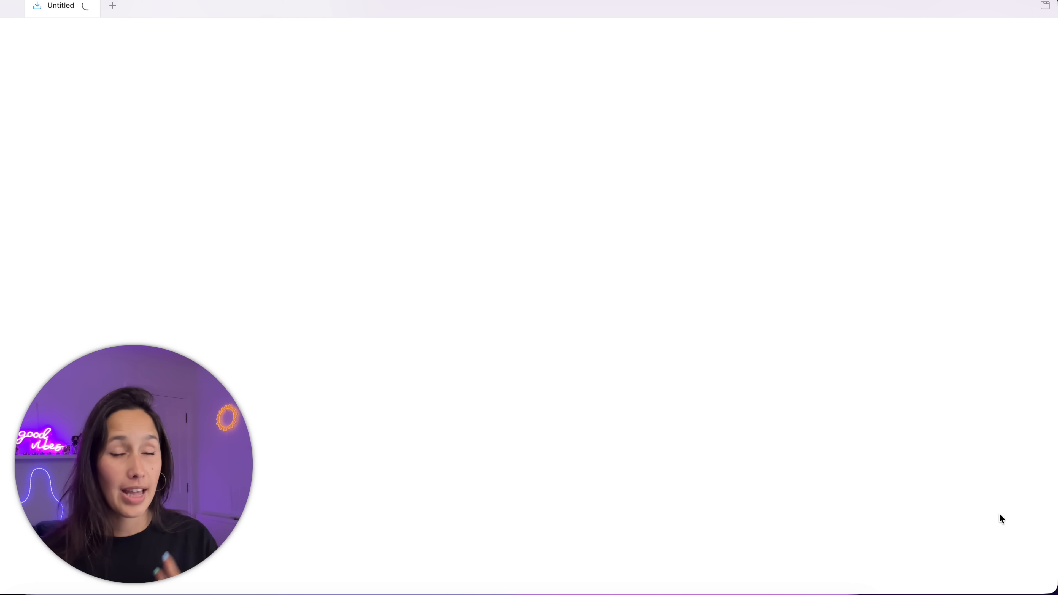